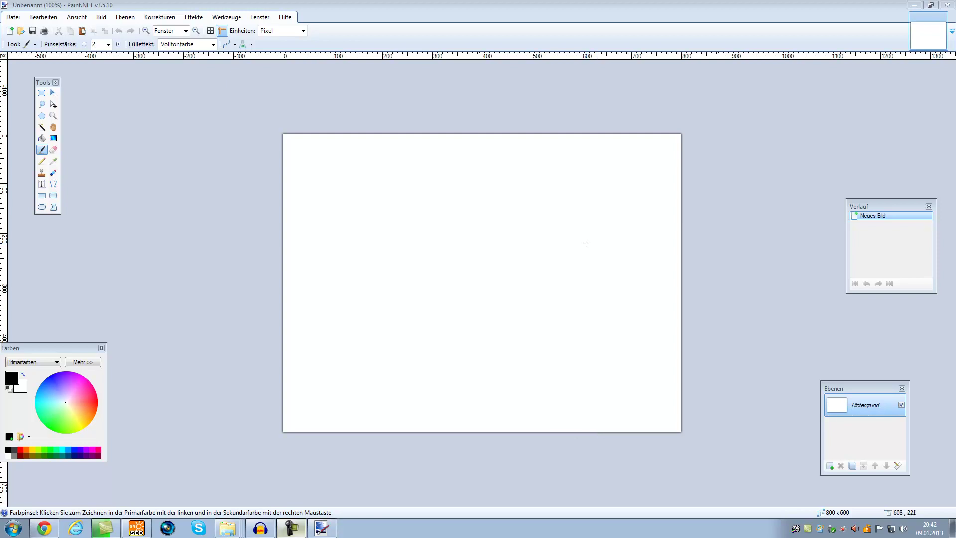
Step: Add the text "Heighmap->" at size 28 near the canvas's left edge, a little above mid-height
click(42, 184)
click(299, 177)
click(160, 45)
click(150, 121)
click(161, 44)
click(148, 167)
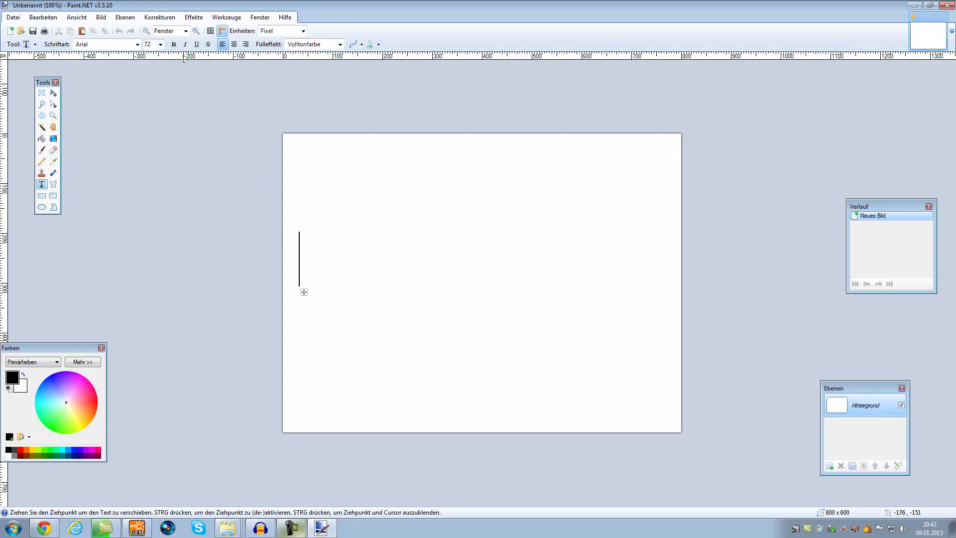
click(160, 44)
click(149, 144)
text(Height)
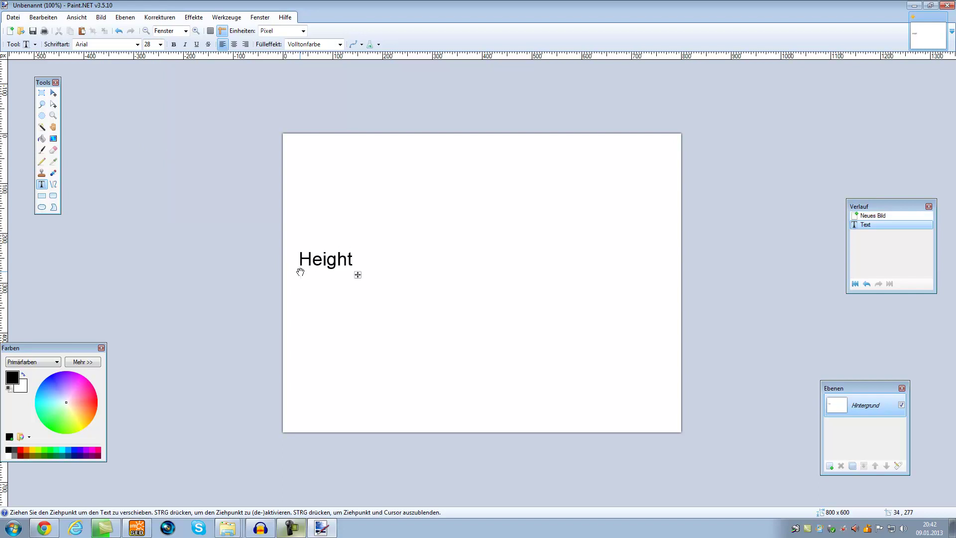
key(BackSpace)
text(map->)
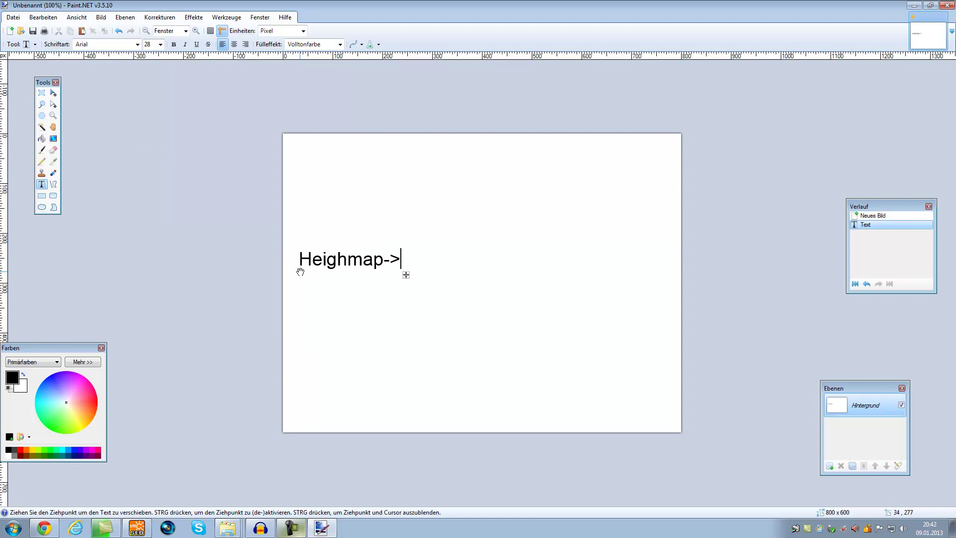
drag(405, 276, 395, 274)
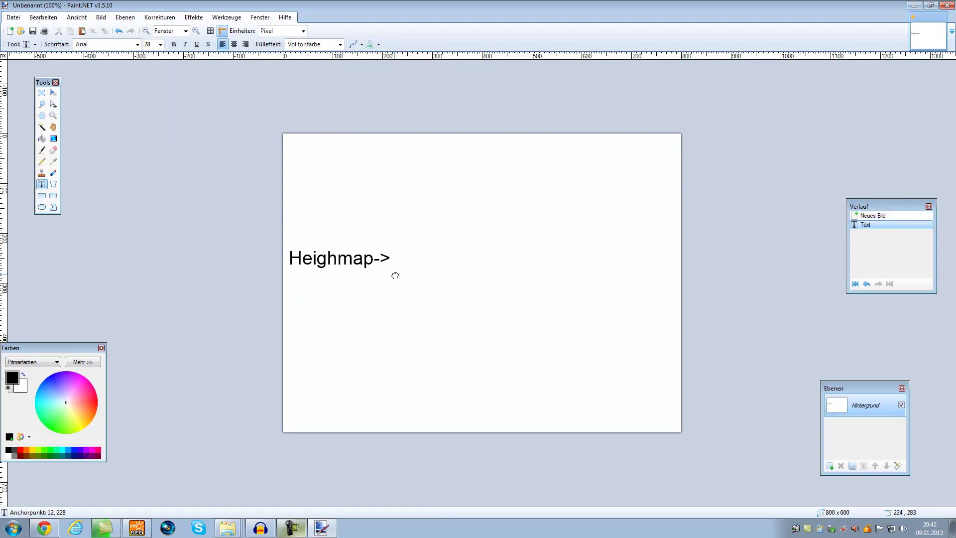
Step: Try several fonts on the "Heighmap->" text and settle on Browallia New
click(137, 45)
click(144, 89)
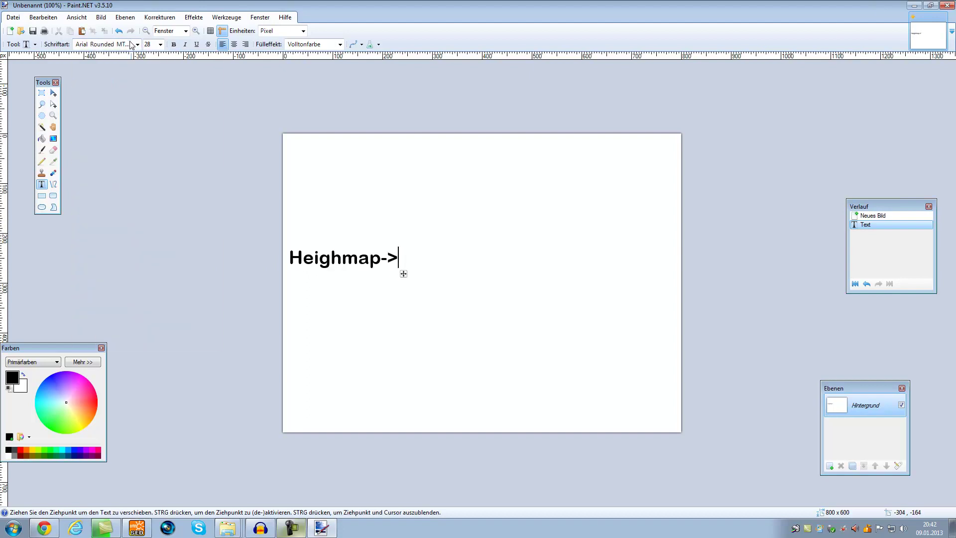
click(137, 44)
click(148, 123)
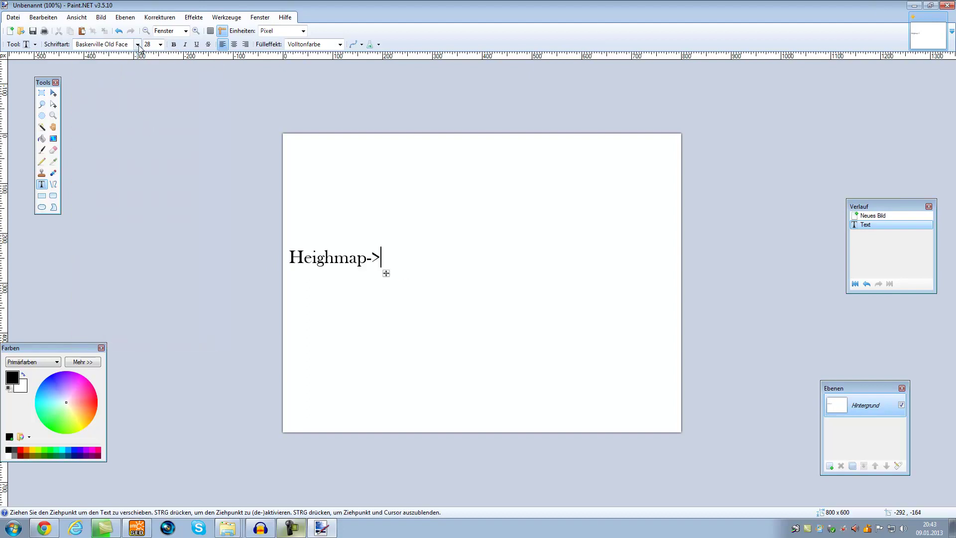
click(137, 44)
click(144, 155)
click(137, 44)
click(136, 143)
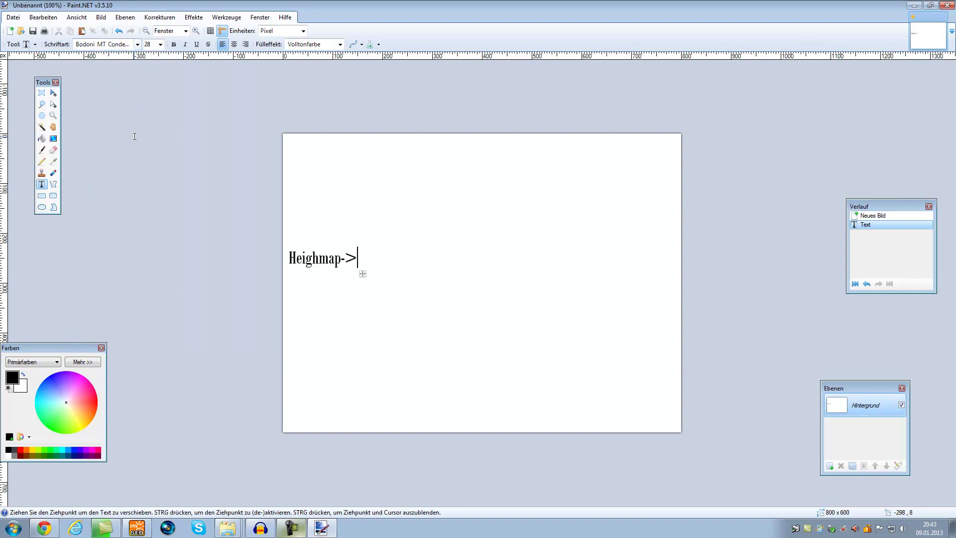
click(137, 44)
click(140, 188)
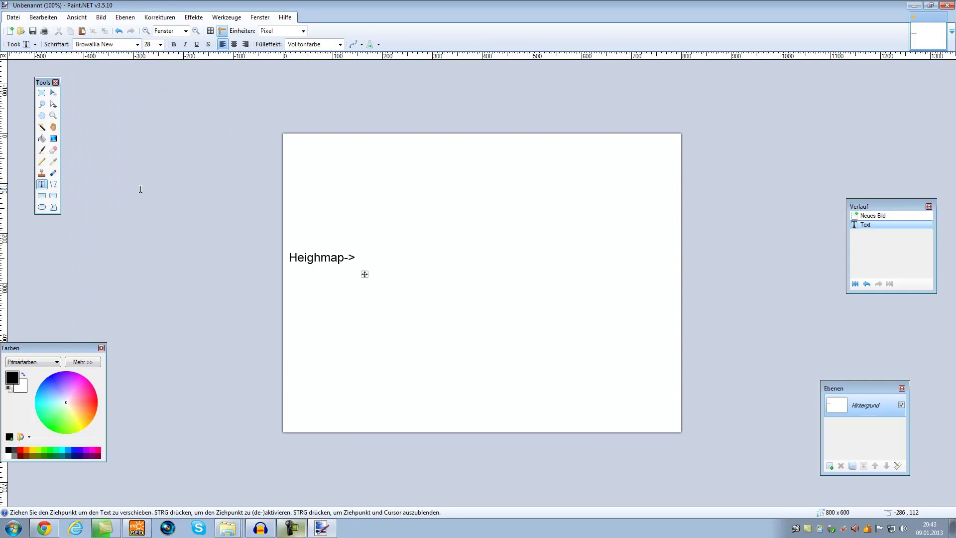
Step: Continue the text line with "Terrain.hmp-> action:Shader-> Detaillgenaue Texturieren" and shift the whole line slightly upward
text(Terrain.hmp -)
key(BackSpace)
text(>)
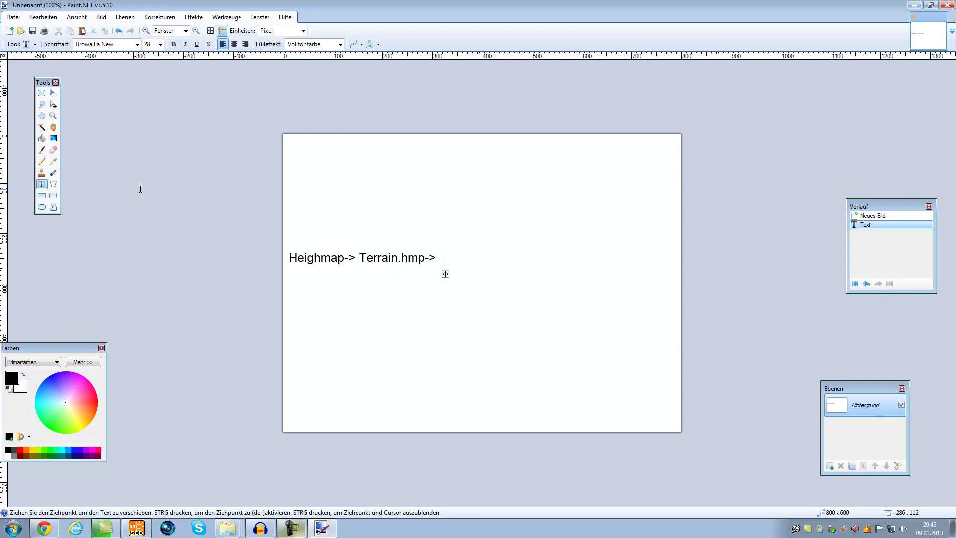
text( action:Shader->)
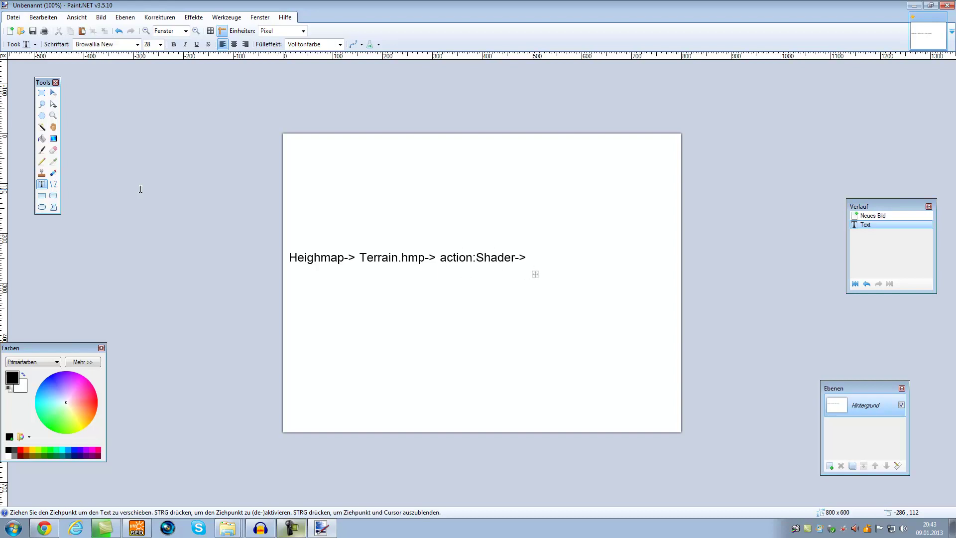
text( Detaillgenaue Texturieren)
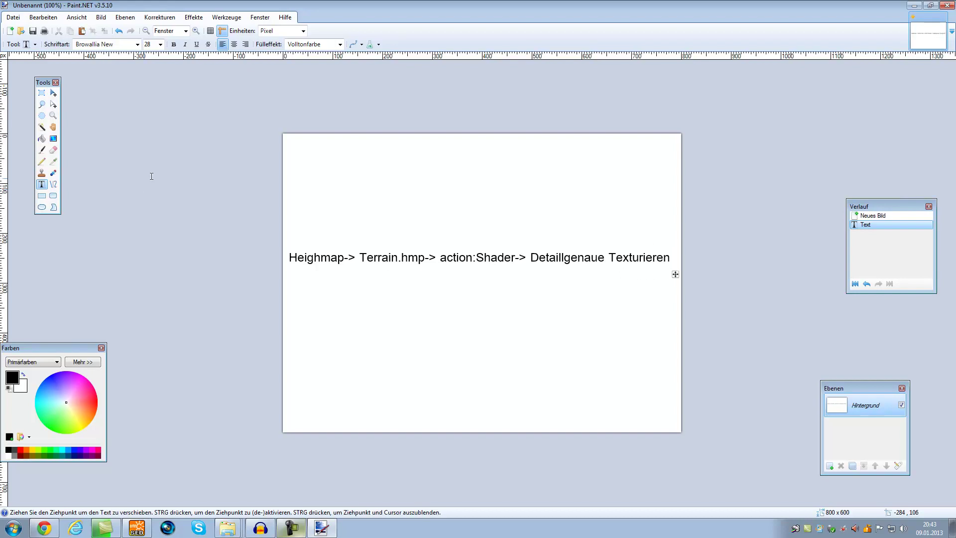
drag(673, 274, 675, 262)
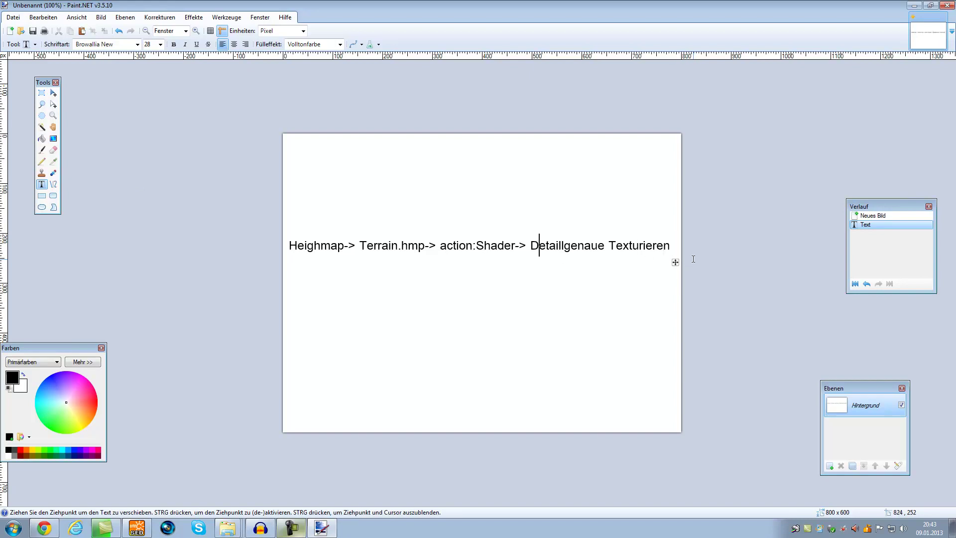
Step: Draw two straight lines from below "Terrain.hmp" and "Detaillgenaue" that meet in a V under the text line
click(53, 184)
mouse_move(388, 271)
mouse_down()
mouse_move(506, 322)
mouse_move(492, 328)
mouse_up()
mouse_move(561, 257)
mouse_down()
mouse_move(484, 335)
mouse_move(493, 327)
mouse_up()
Step: Add the bold caption "map.wmb" centred just below the point where the two lines meet
click(42, 184)
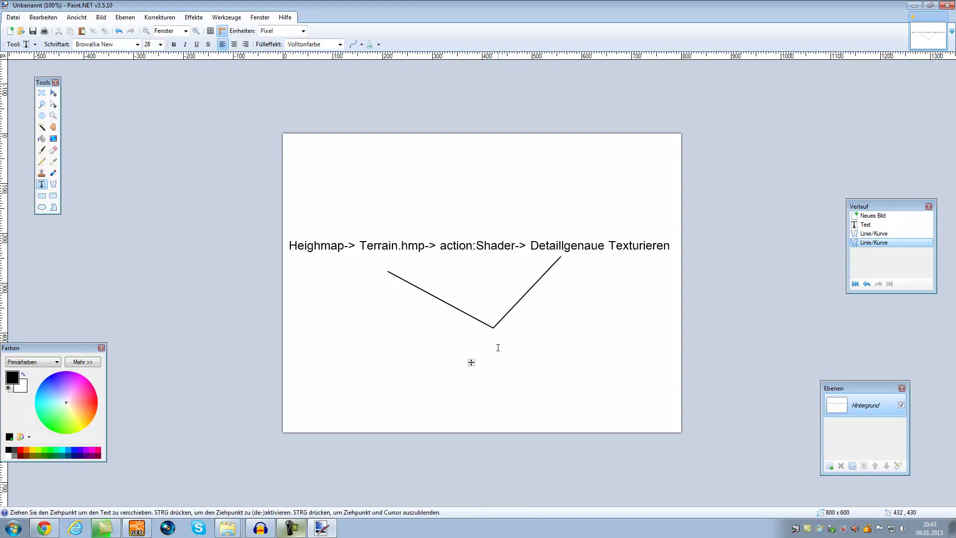
click(467, 336)
text(level)
key(BackSpace)
key(BackSpace)
key(BackSpace)
key(BackSpace)
key(BackSpace)
text(map.wmb)
key(ctrl+b)
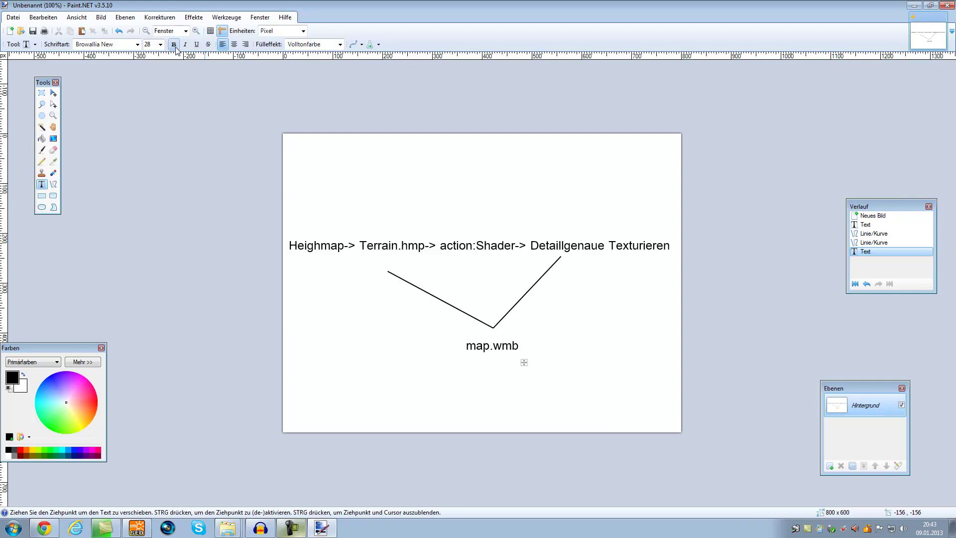
drag(526, 363, 531, 360)
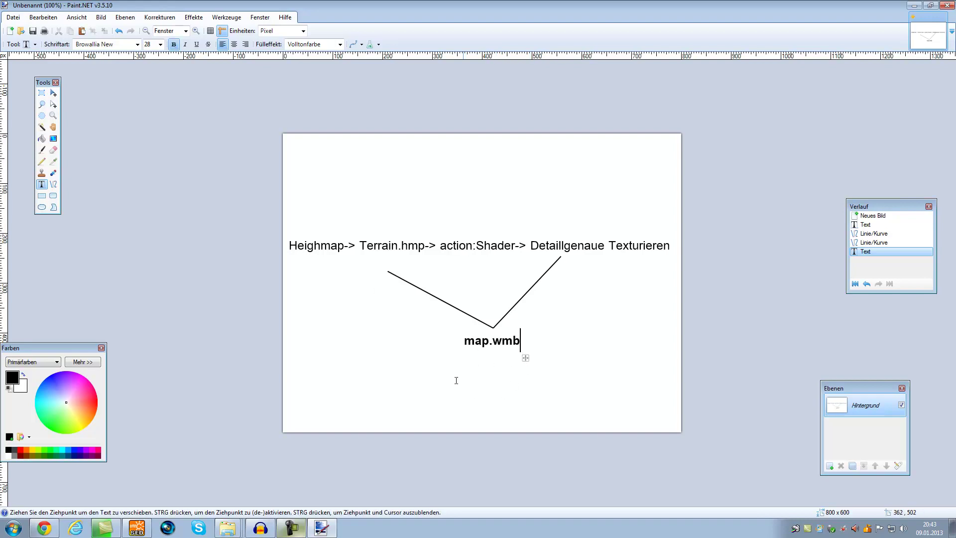
Step: Choose the Rectangle tool and set a semi-transparent green primary colour (15FF00) with alpha 143
click(41, 92)
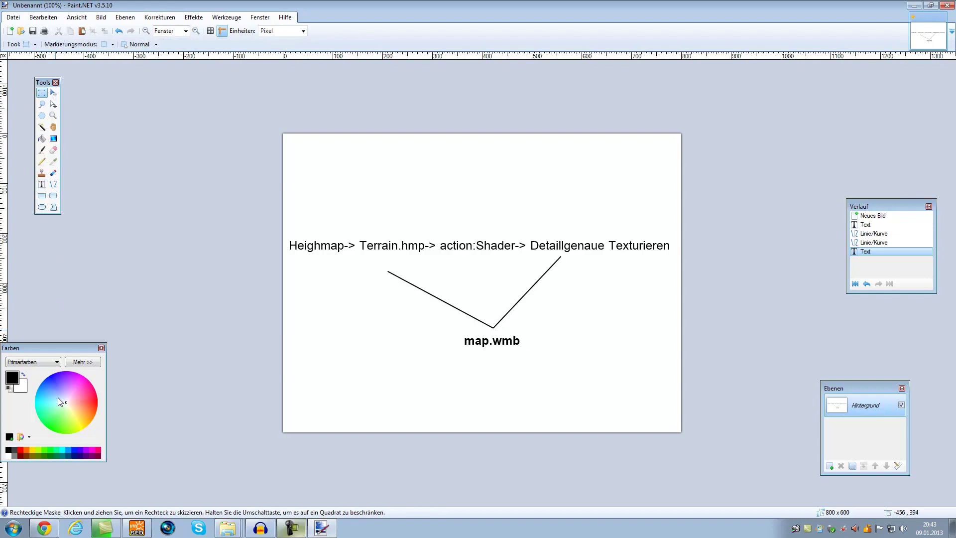
click(41, 196)
click(52, 431)
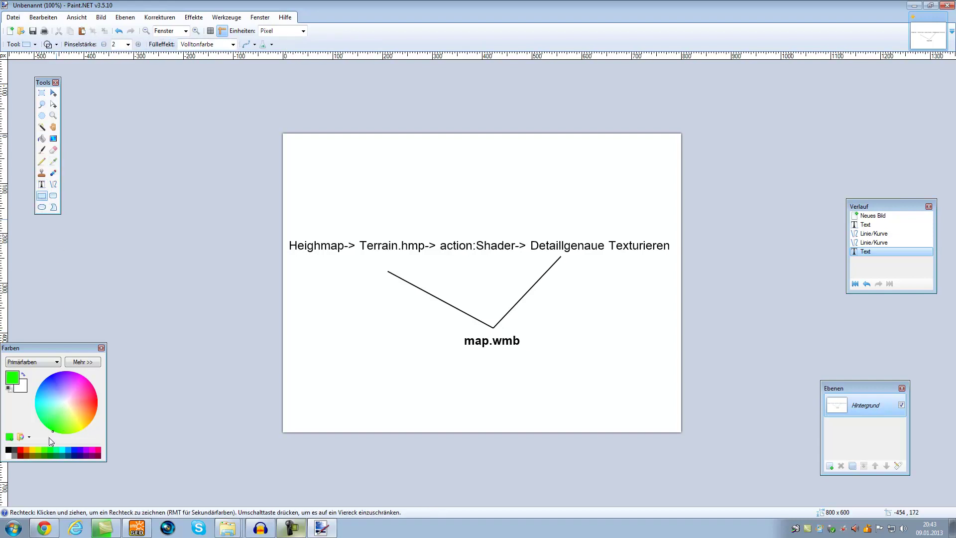
click(74, 364)
click(142, 473)
Step: Try to highlight the word "Heighmap" with a filled green rectangle, then undo it
drag(288, 234, 334, 257)
key(ctrl+z)
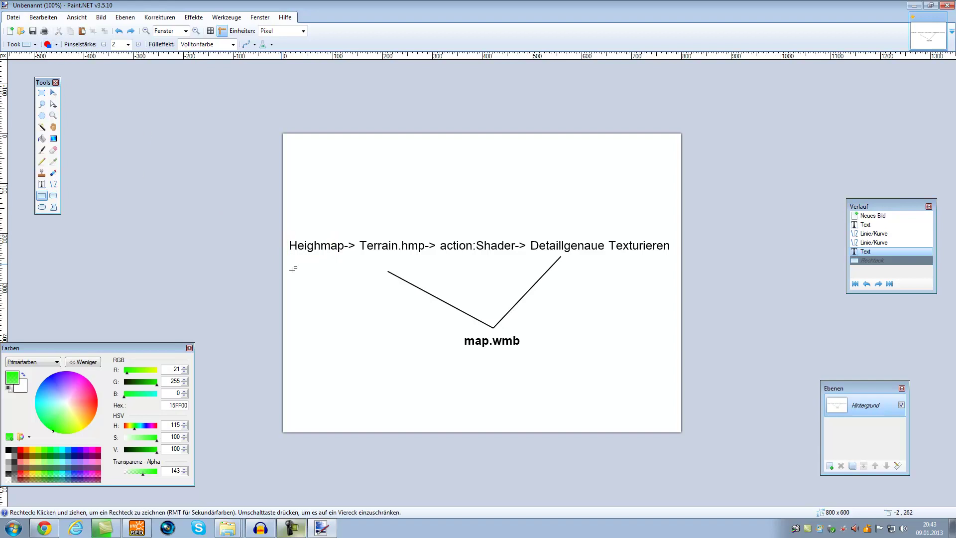
drag(292, 232, 347, 257)
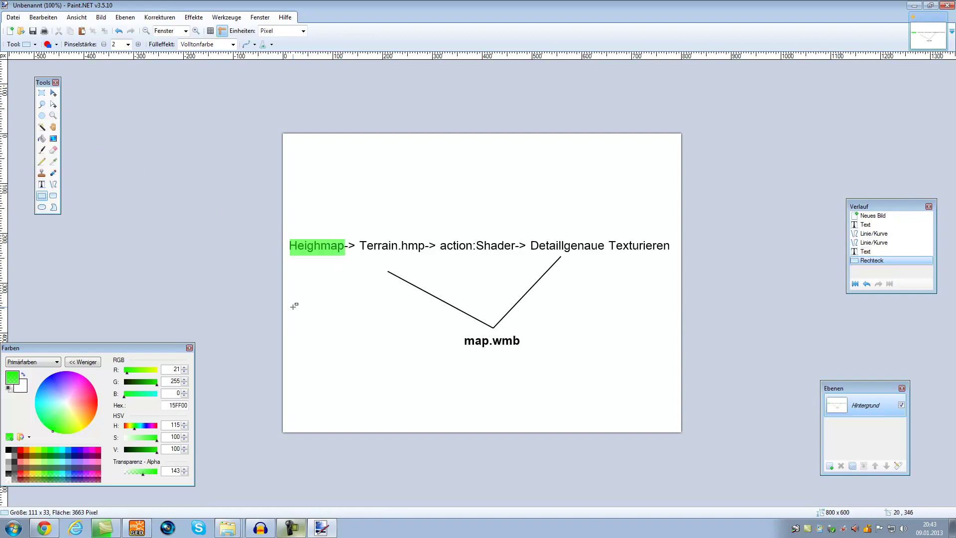
key(ctrl+z)
Step: Change the colour to yellow FFFF00 and highlight "Heighmap" on a new layer with a filled rectangle about 119 by 43 pixels
drag(153, 371, 161, 371)
drag(288, 234, 347, 255)
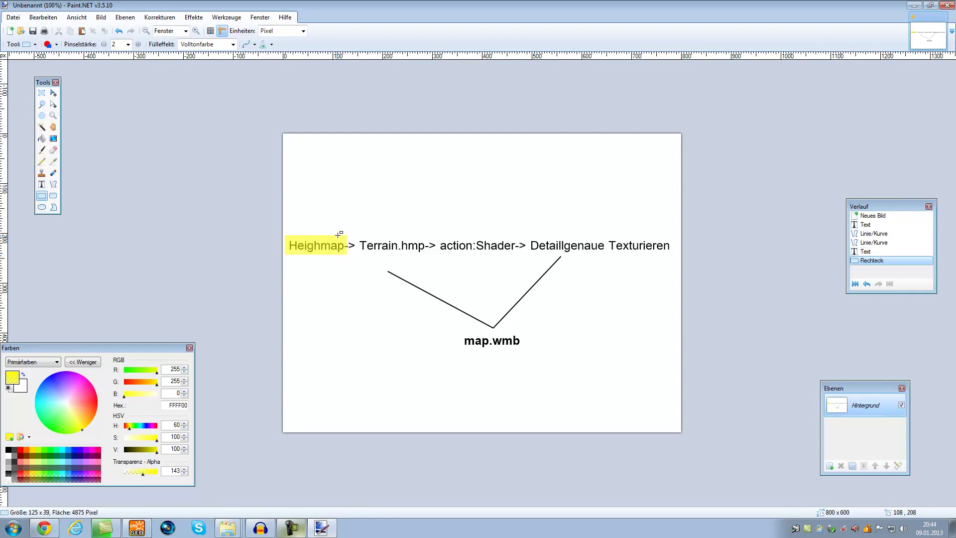
key(ctrl+z)
key(alt+e)
key(Return)
drag(287, 238, 348, 250)
key(ctrl+z)
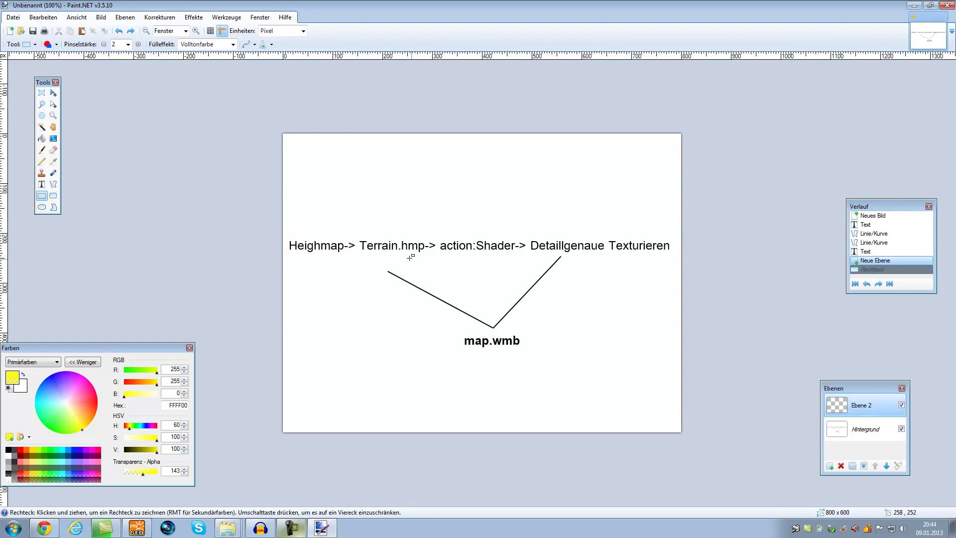
drag(287, 233, 346, 255)
Step: Create a new image of 512 x 512 pixels
key(ctrl+n)
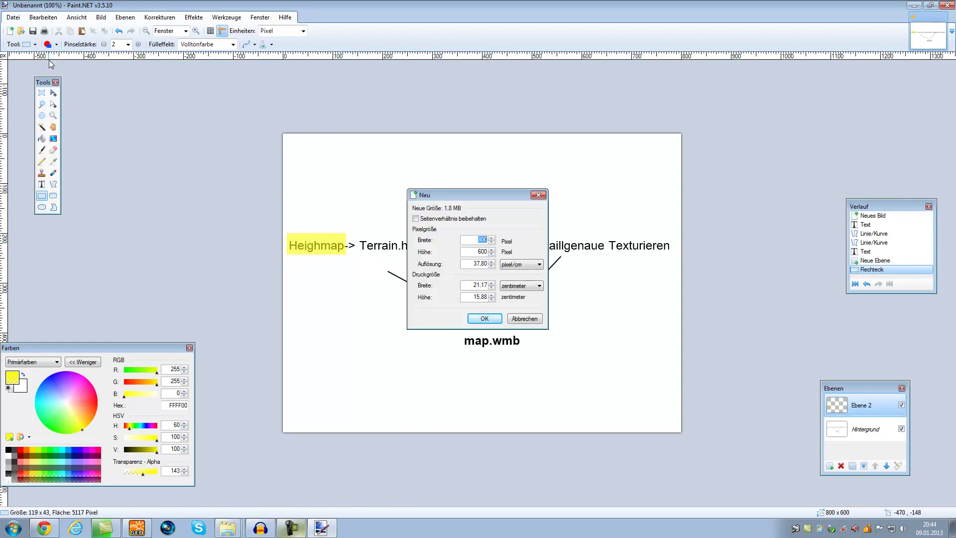
text(512)
key(Return)
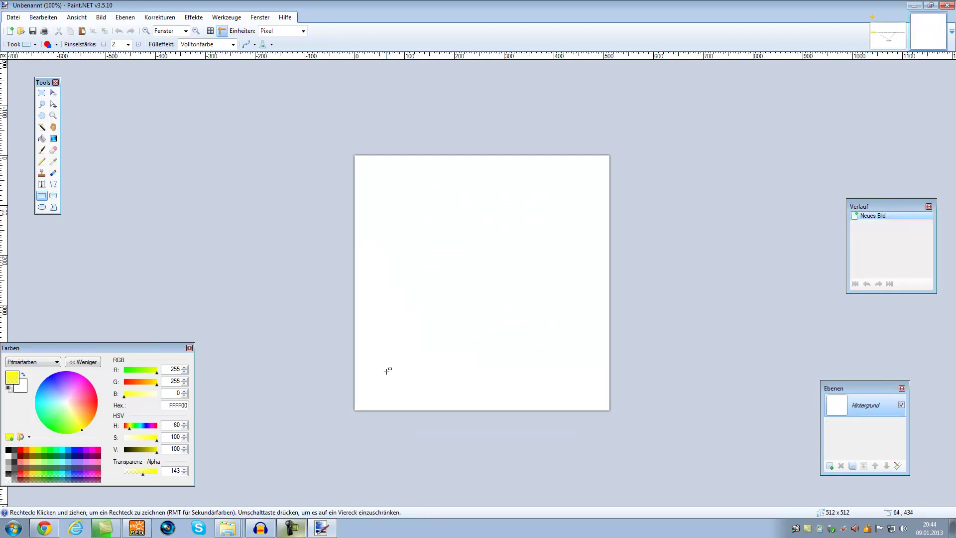
Step: Fill the whole new canvas with opaque mid grey 808080 using the Paint Bucket
click(10, 466)
click(16, 460)
click(15, 460)
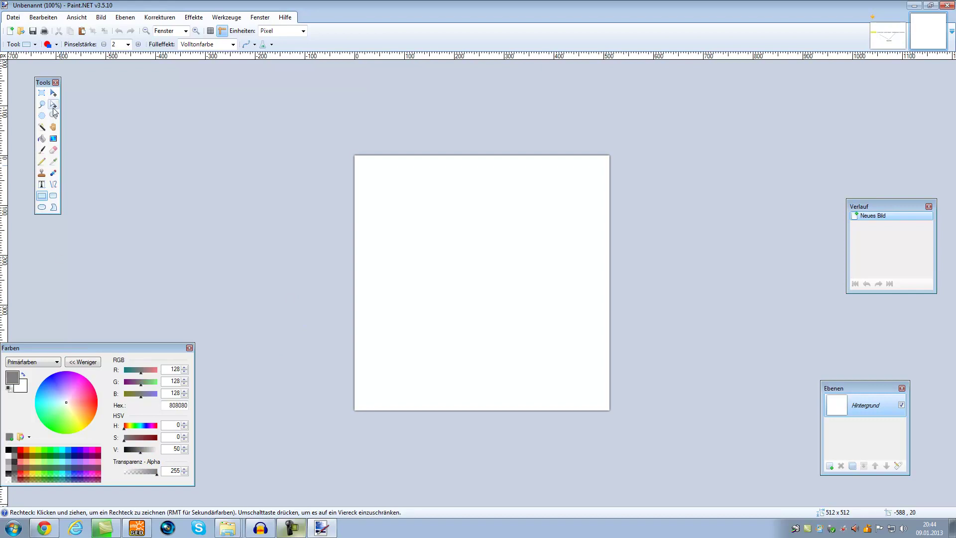
click(42, 139)
click(485, 234)
click(458, 268)
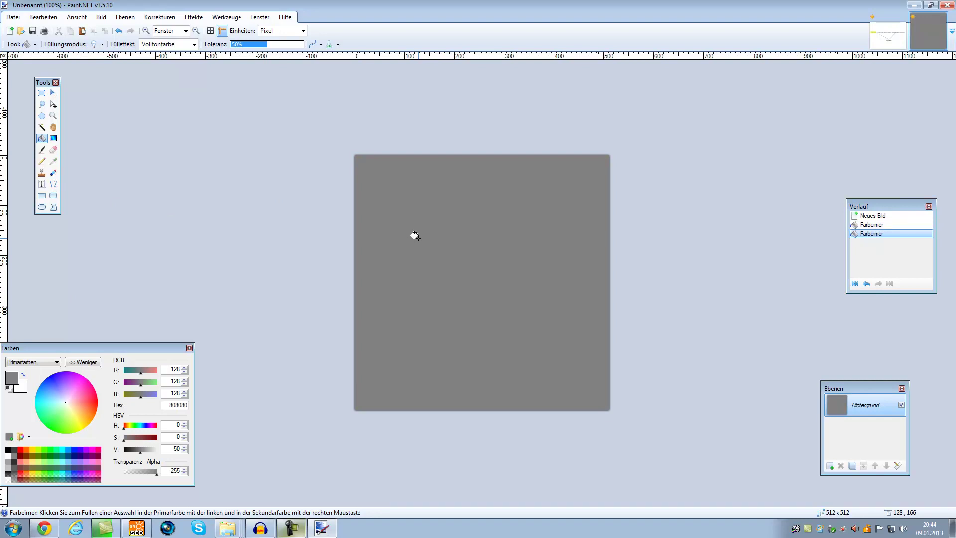
Step: Paint a winding white path with a 40-pixel brush from the canvas's upper edge down to its lower left
click(23, 376)
click(42, 149)
click(107, 44)
click(94, 189)
mouse_move(585, 141)
mouse_down()
mouse_move(548, 148)
mouse_move(483, 308)
mouse_move(399, 396)
mouse_up()
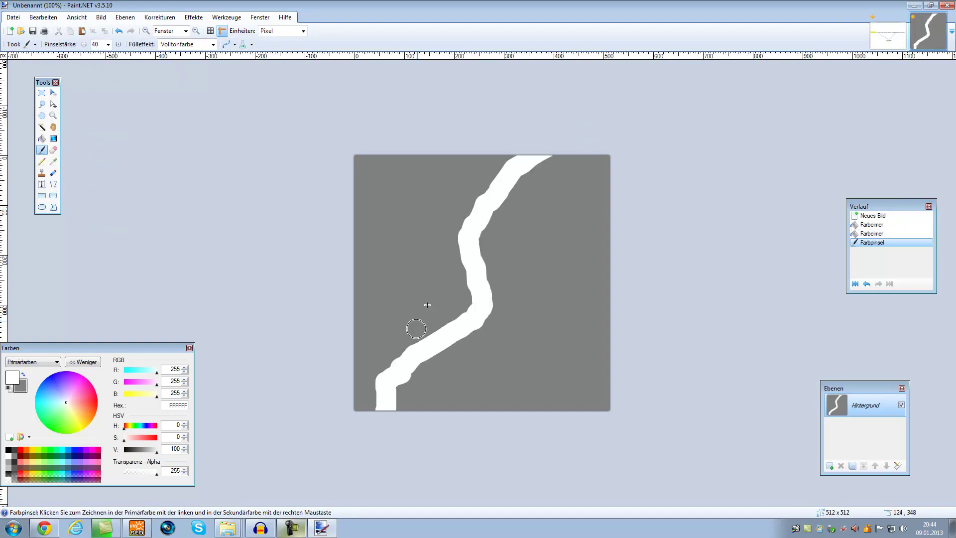
Step: Save the image to the Desktop as a TGA file named map, accepting the save options
click(14, 17)
click(30, 96)
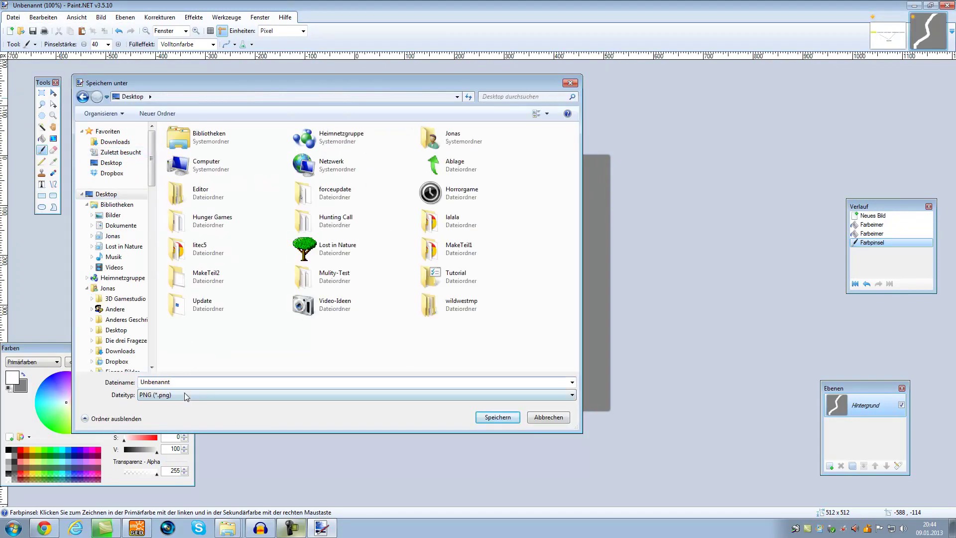
click(186, 396)
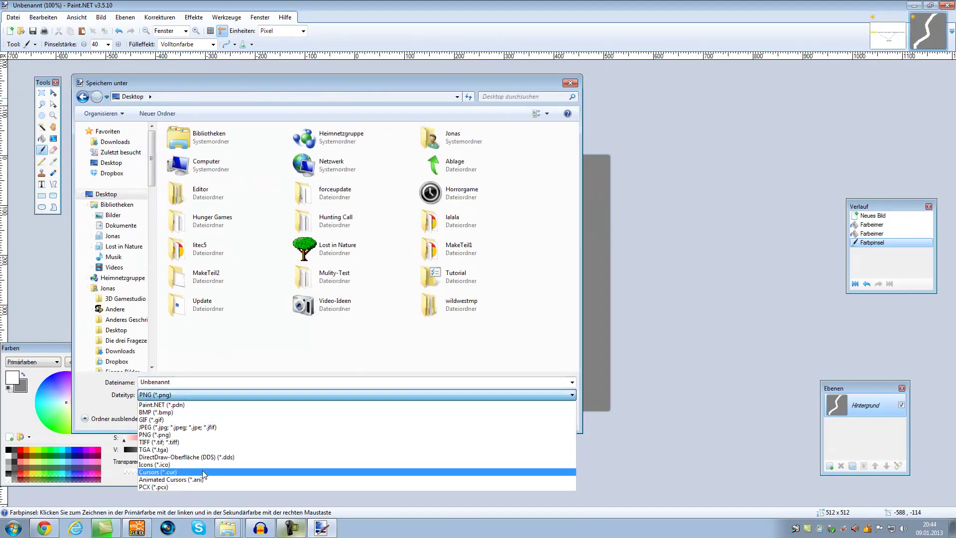
click(180, 442)
click(174, 395)
click(174, 450)
double_click(174, 382)
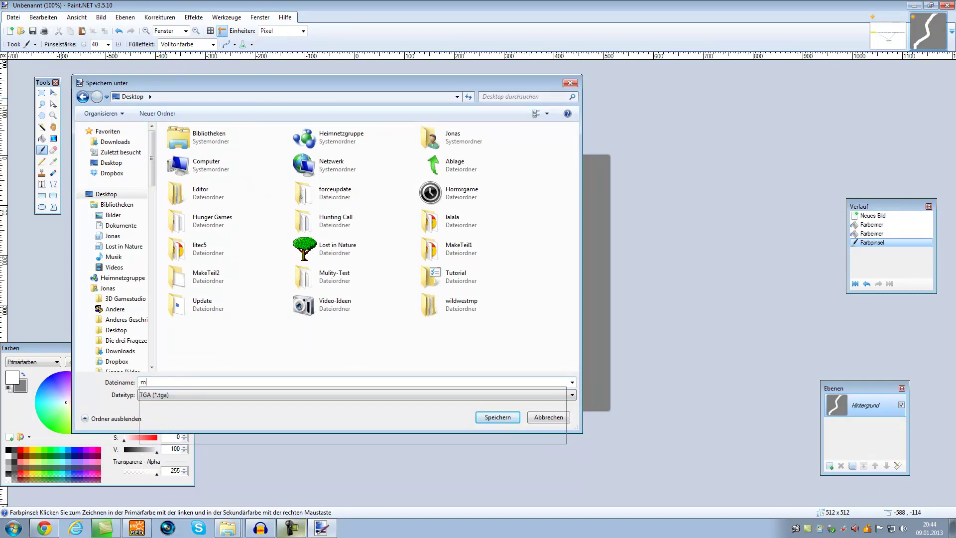
text(map)
key(Return)
click(321, 291)
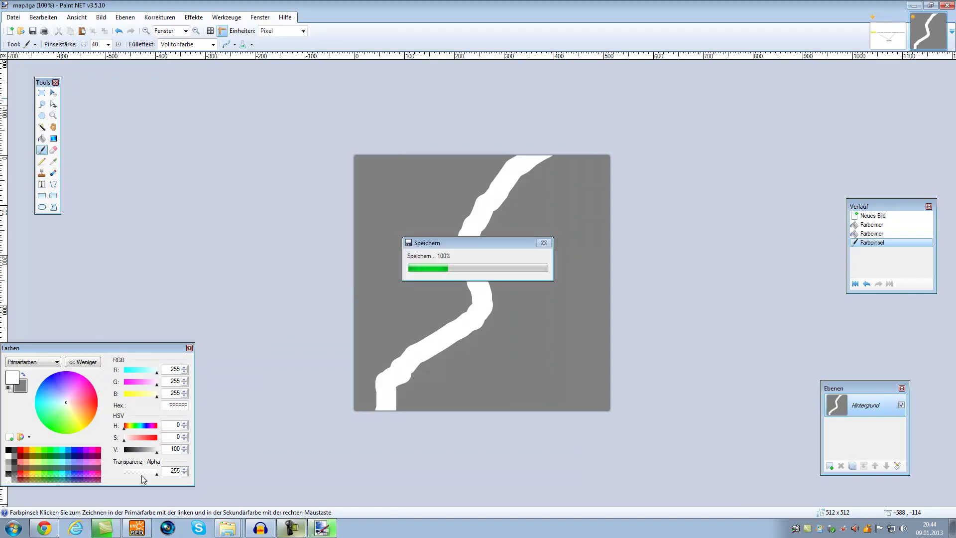
Step: Open the MED Model-Editor and import the Desktop image map as a terrain, accepting the default 33 x 33 vertices options
key(super)
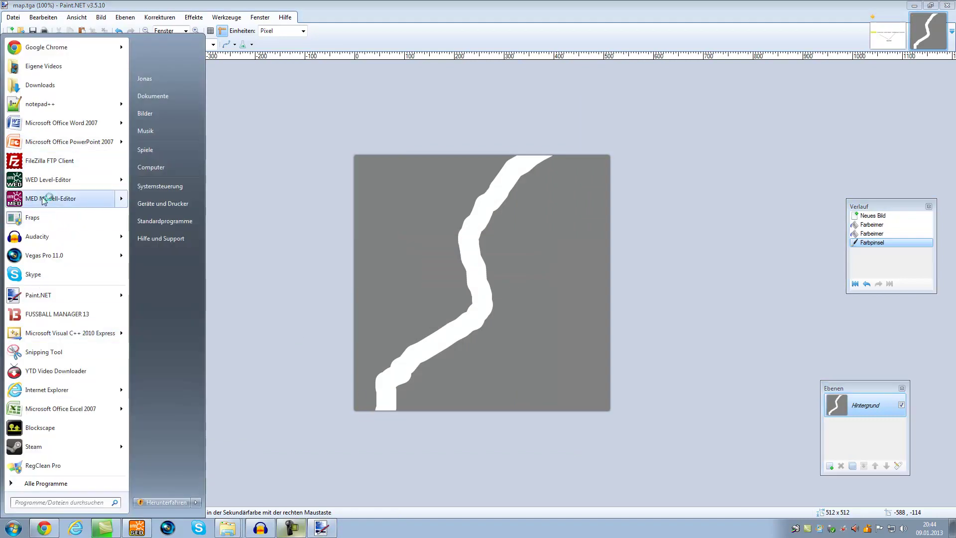
click(247, 425)
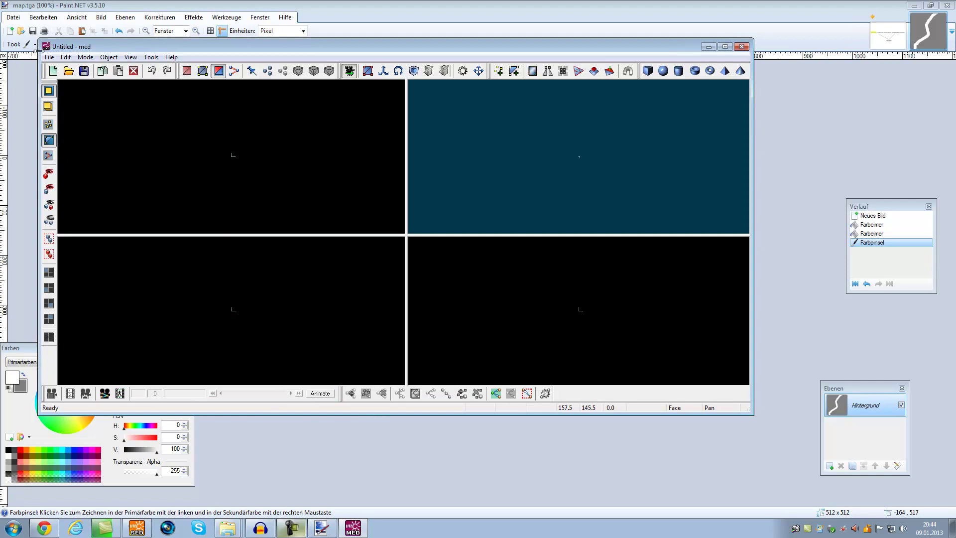
click(49, 57)
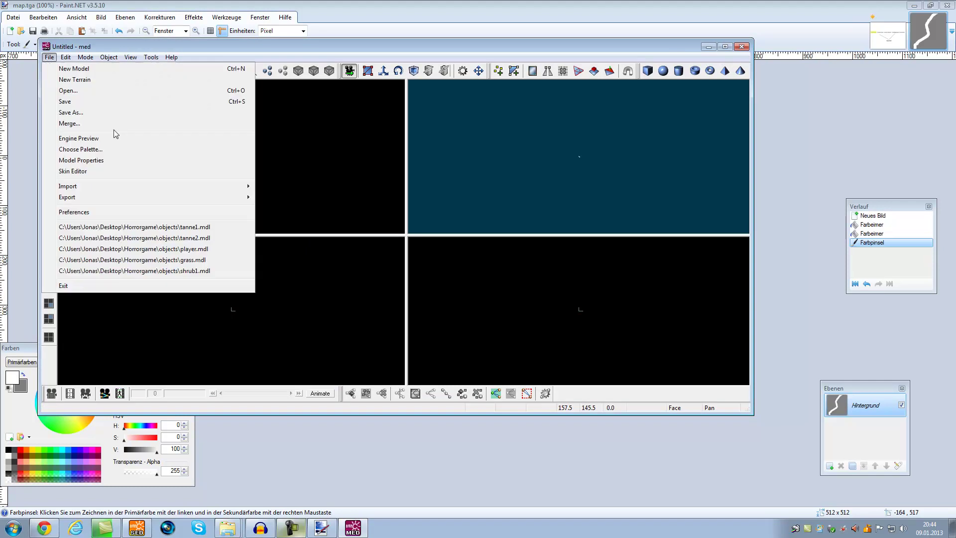
mouse_move(224, 186)
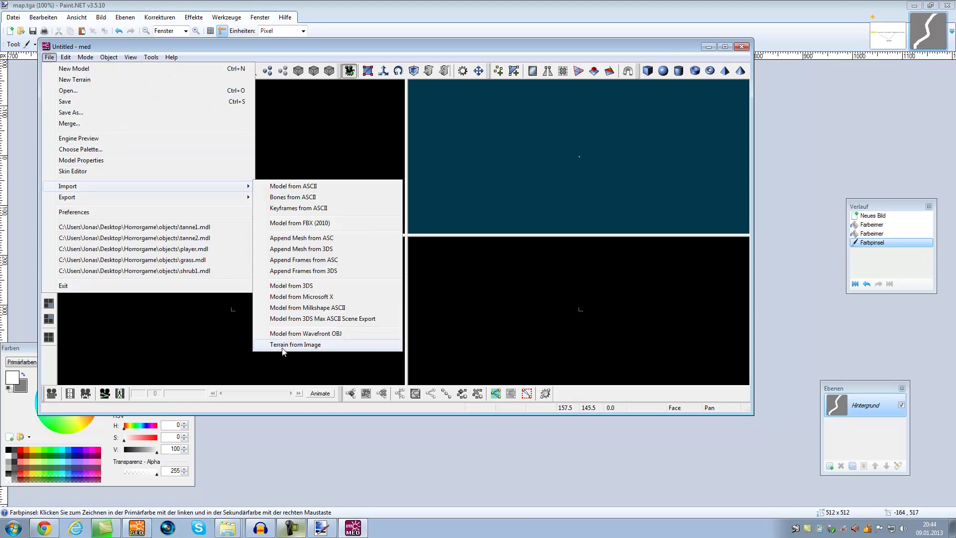
click(359, 344)
click(281, 207)
scroll(393, 263, down, 10)
click(371, 283)
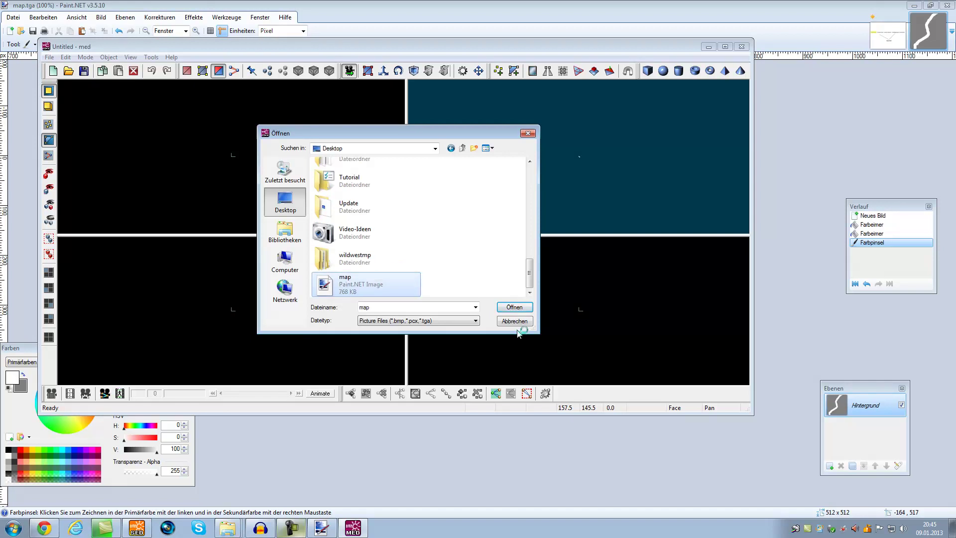
click(515, 307)
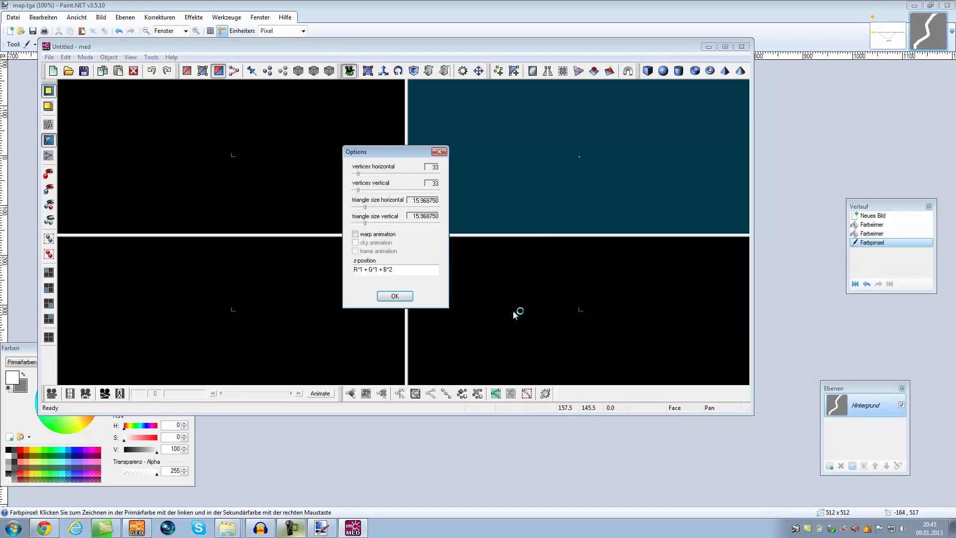
click(393, 296)
Step: Inspect the imported terrain in the 3D view and close the Model-Editor
mouse_move(538, 227)
mouse_down()
mouse_move(577, 186)
mouse_move(609, 181)
mouse_move(550, 187)
mouse_move(646, 187)
mouse_move(665, 200)
mouse_move(631, 197)
mouse_move(678, 165)
mouse_move(569, 166)
mouse_move(630, 162)
mouse_move(639, 147)
mouse_move(591, 165)
mouse_up()
click(741, 47)
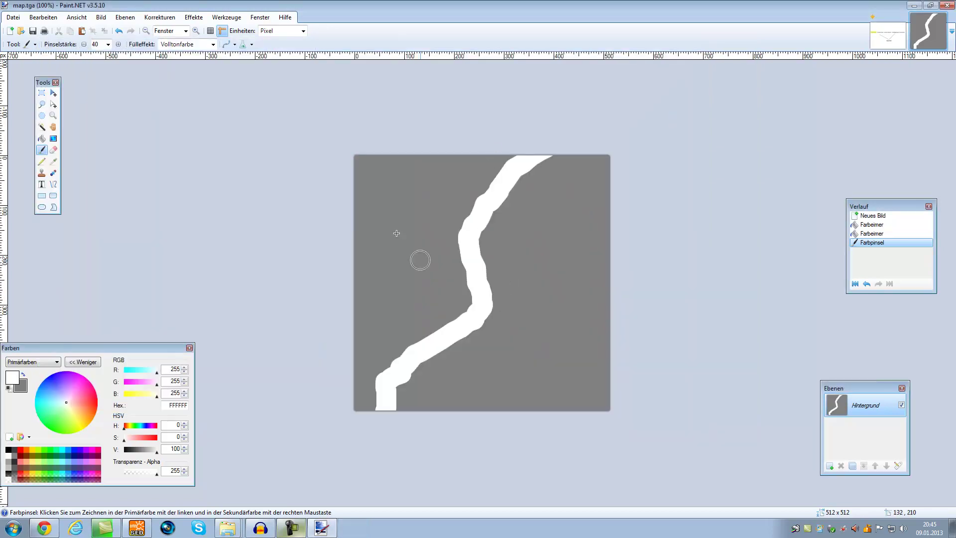
Step: Undo the white path and paint a closed square ring in grey 777777 a little inside the canvas edges
key(ctrl+z)
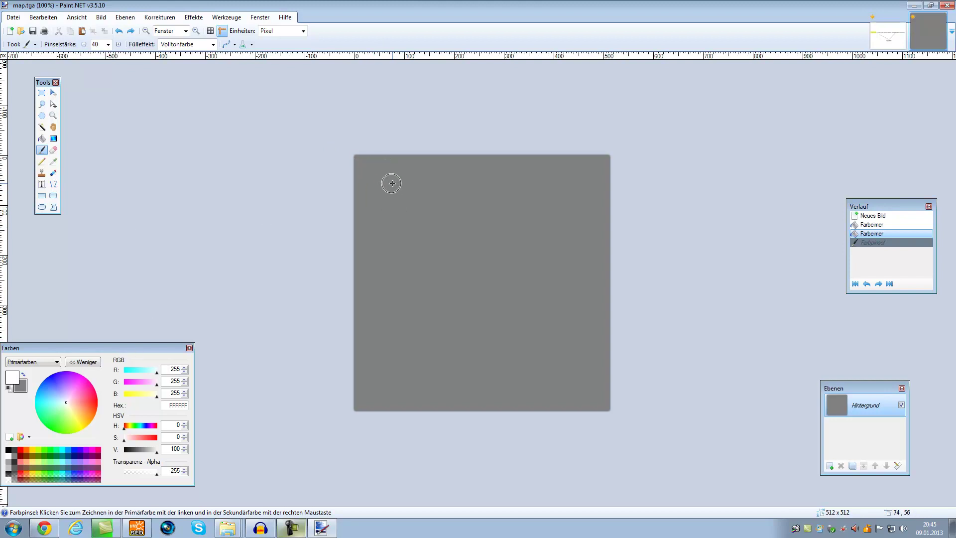
click(23, 374)
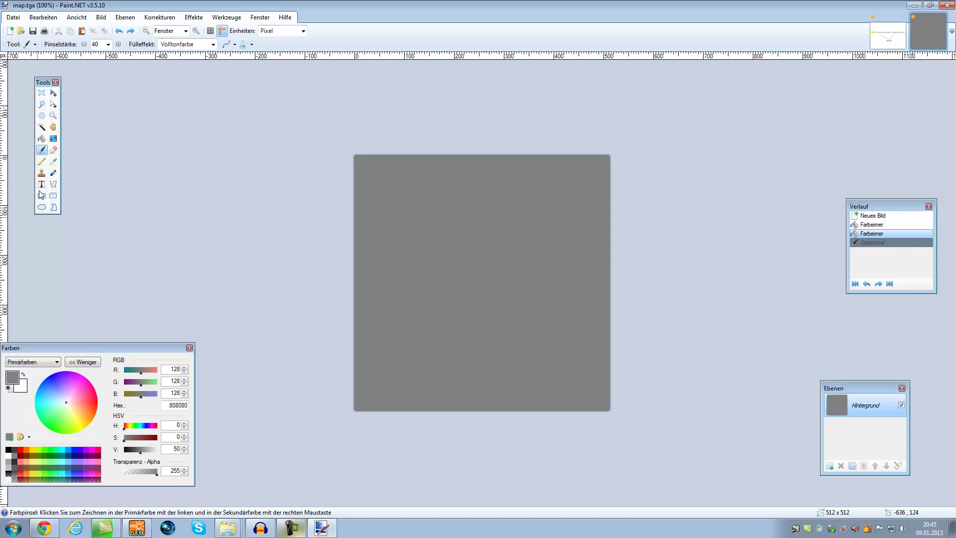
click(139, 449)
mouse_move(379, 174)
mouse_down()
mouse_move(385, 371)
mouse_move(423, 385)
mouse_move(487, 386)
mouse_move(573, 374)
mouse_move(569, 190)
mouse_move(532, 180)
mouse_move(380, 175)
mouse_up()
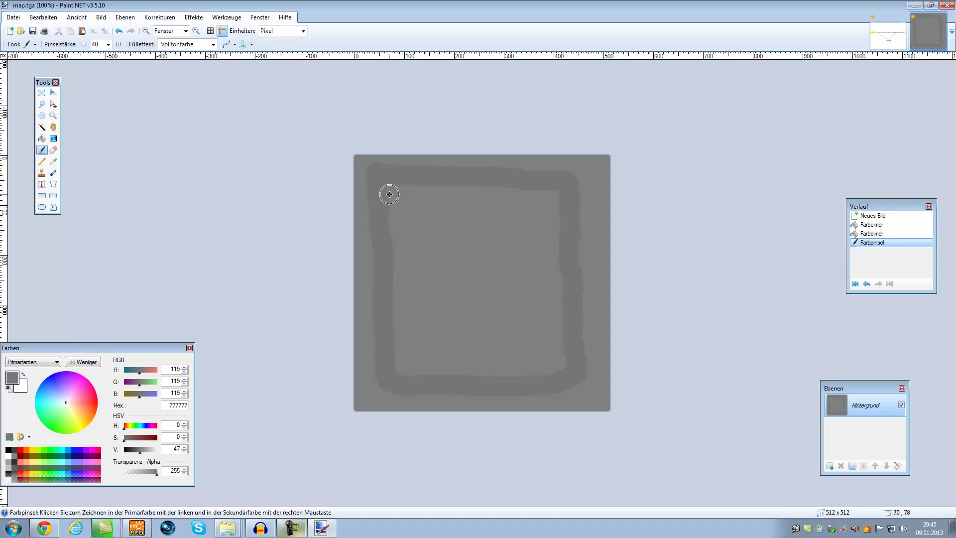
Step: Paint a grey 777777 diagonal from the ring's upper-left to its lower-right corner, plus a branch from its middle to the lower-left corner
drag(381, 189, 406, 202)
mouse_move(466, 290)
mouse_down()
mouse_move(525, 350)
mouse_move(563, 372)
mouse_up()
drag(396, 373, 443, 272)
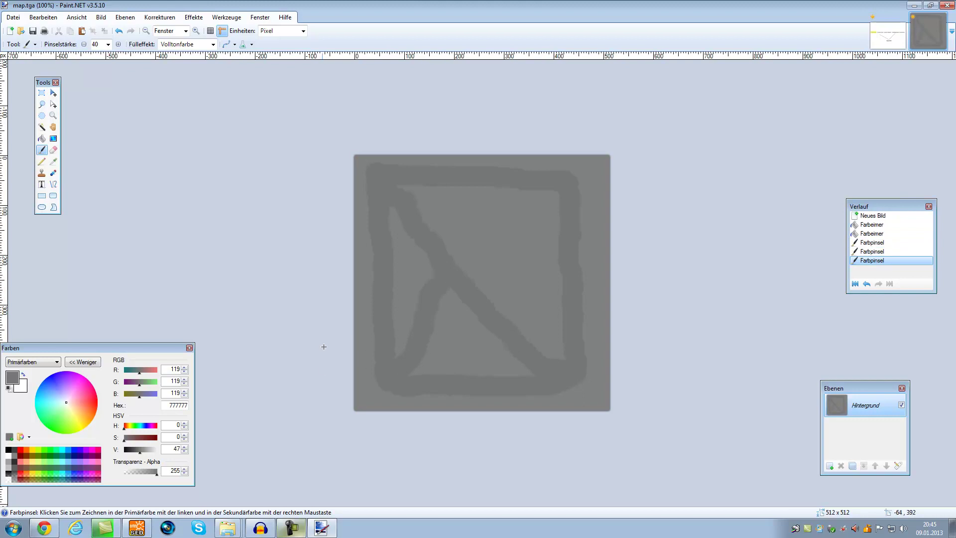
Step: Paint the narrow left triangle in grey 8E8E8E and outline the large upper-right triangle in grey 878787
click(142, 451)
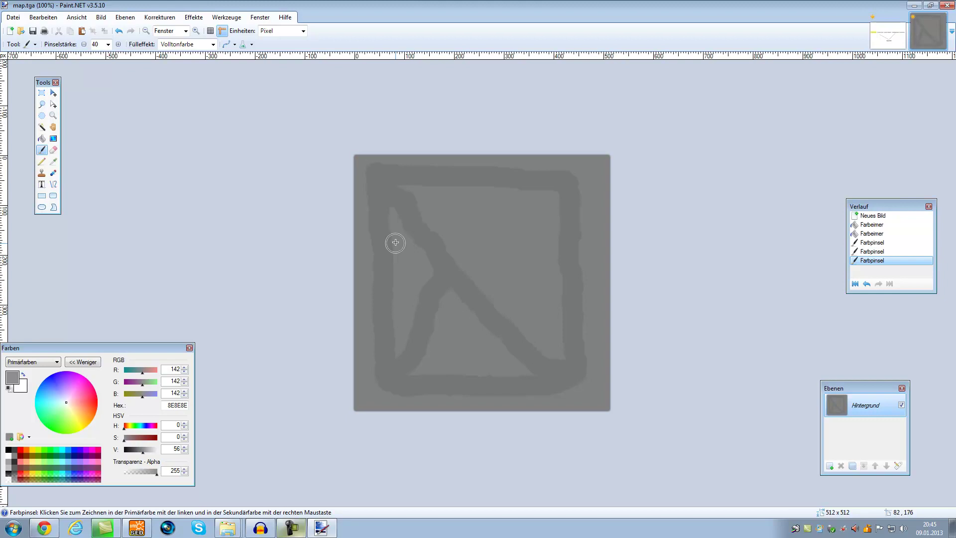
mouse_move(394, 215)
mouse_down()
mouse_move(401, 347)
mouse_move(412, 287)
mouse_move(424, 275)
mouse_move(400, 241)
mouse_move(420, 267)
mouse_up()
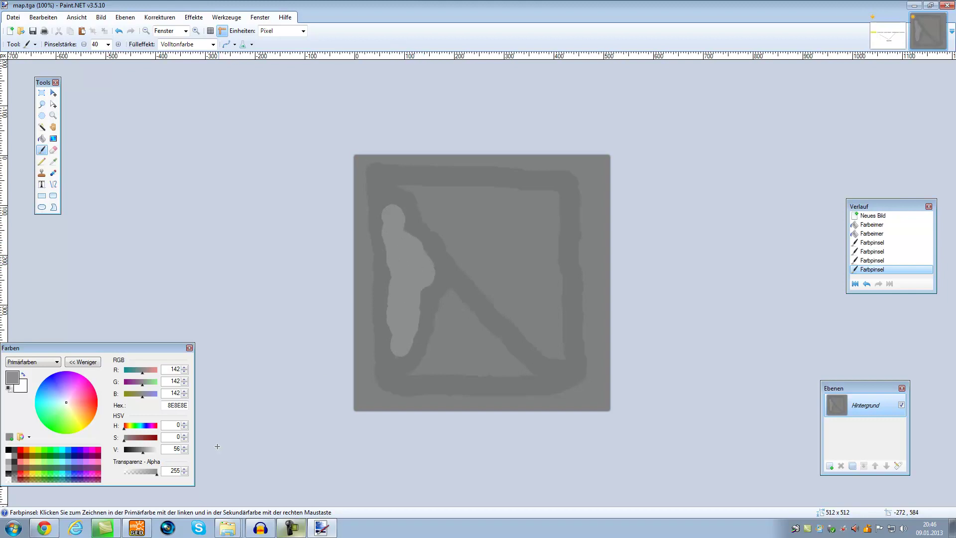
click(141, 450)
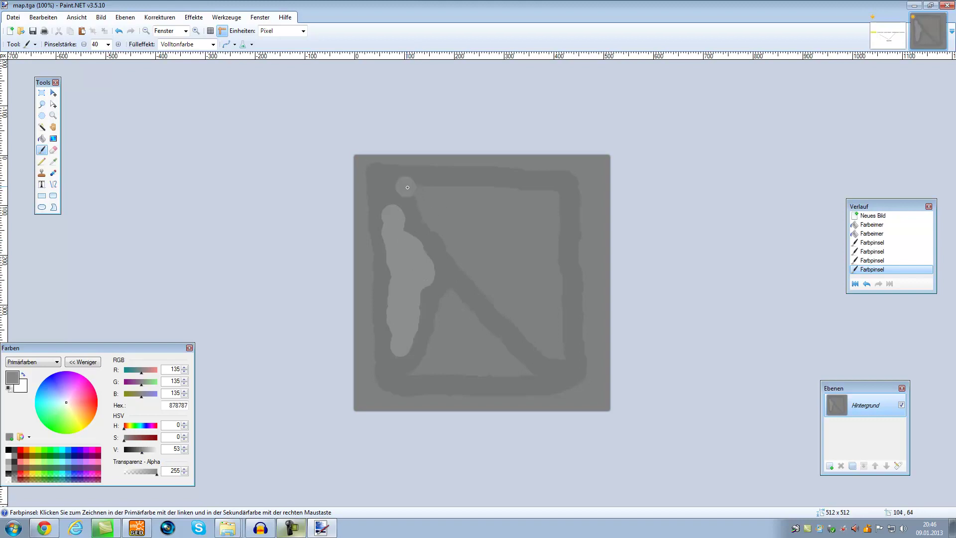
mouse_move(461, 255)
mouse_down()
mouse_move(481, 293)
mouse_move(518, 326)
mouse_up()
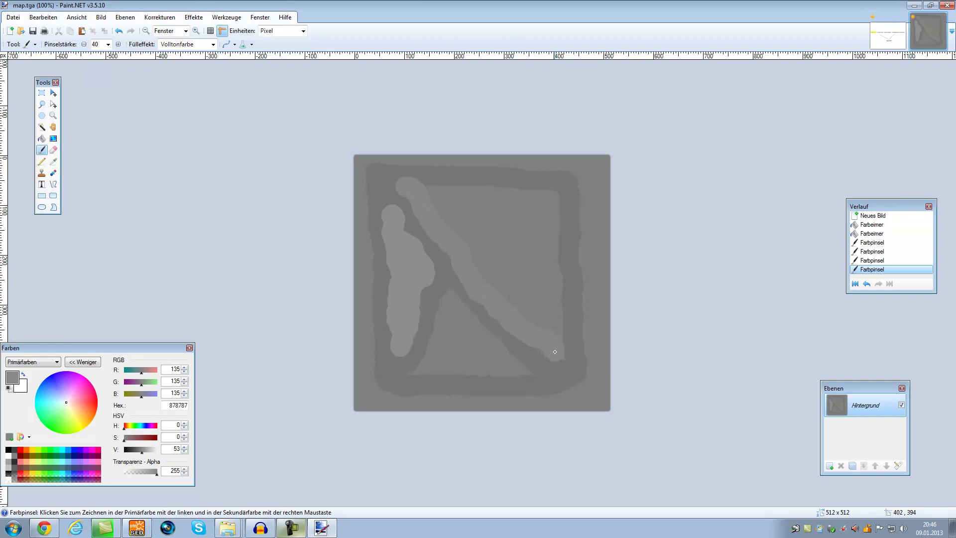
drag(562, 351, 561, 321)
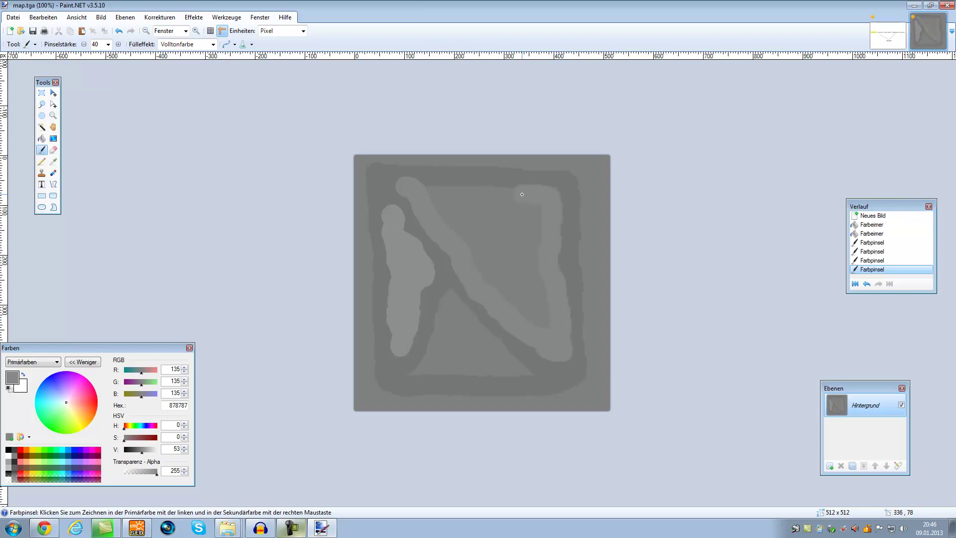
drag(487, 191, 417, 189)
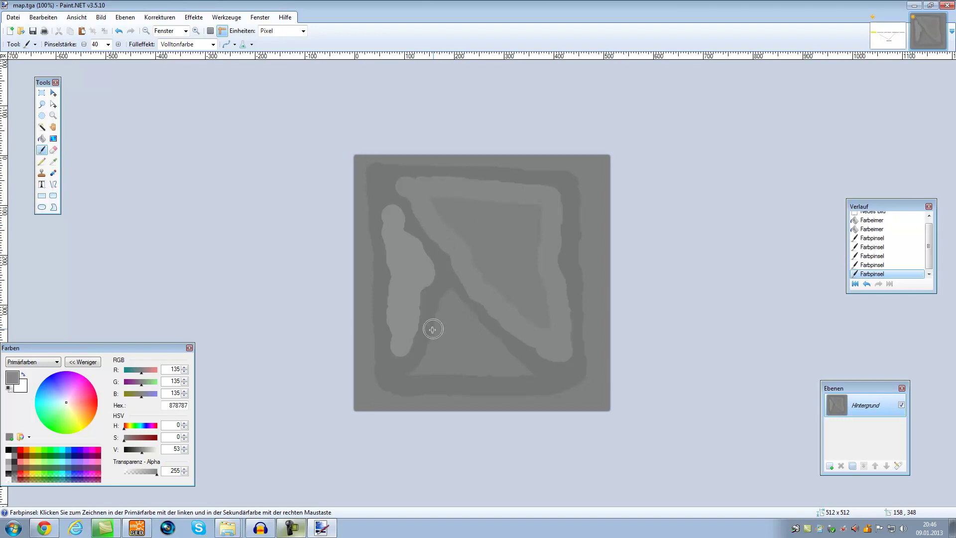
Step: Fill the interior of the large upper-right triangle with brush strokes in grey 7F7F7F
click(141, 450)
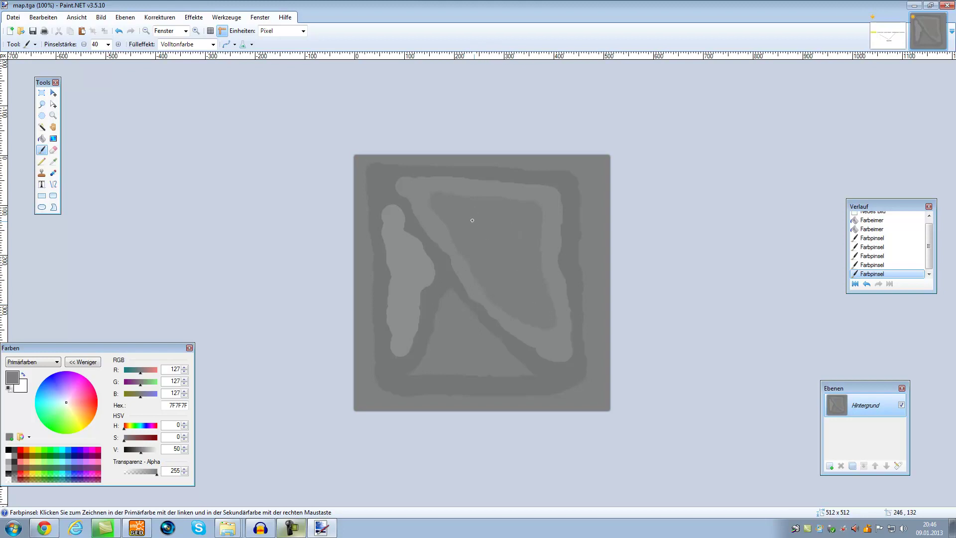
drag(504, 298, 455, 306)
mouse_move(508, 250)
mouse_down()
mouse_move(467, 221)
mouse_move(487, 241)
mouse_up()
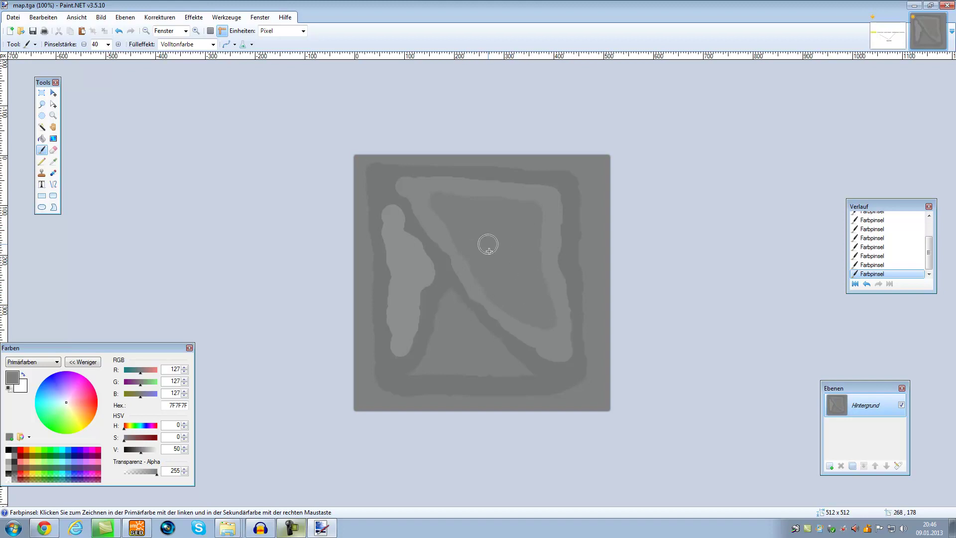
click(143, 452)
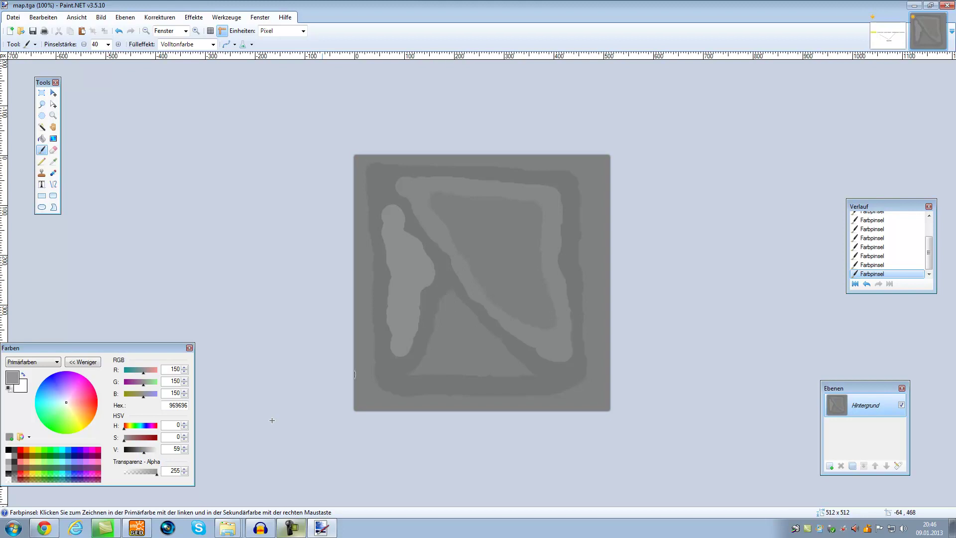
click(137, 451)
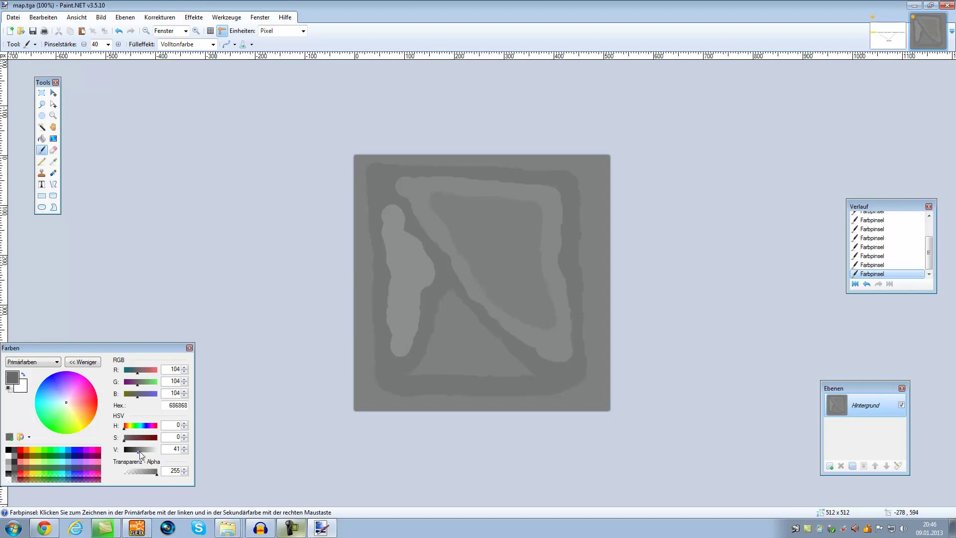
drag(450, 307, 443, 318)
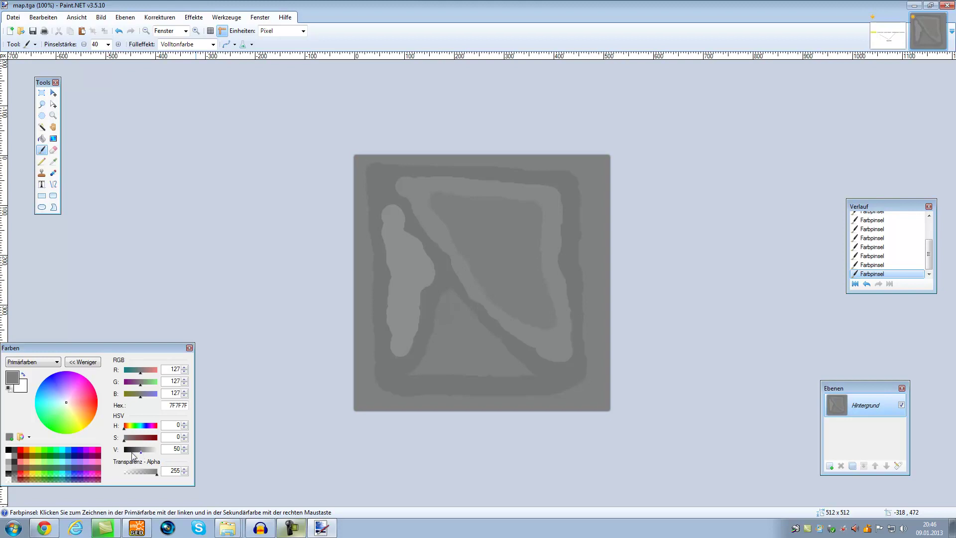
key(ctrl+z)
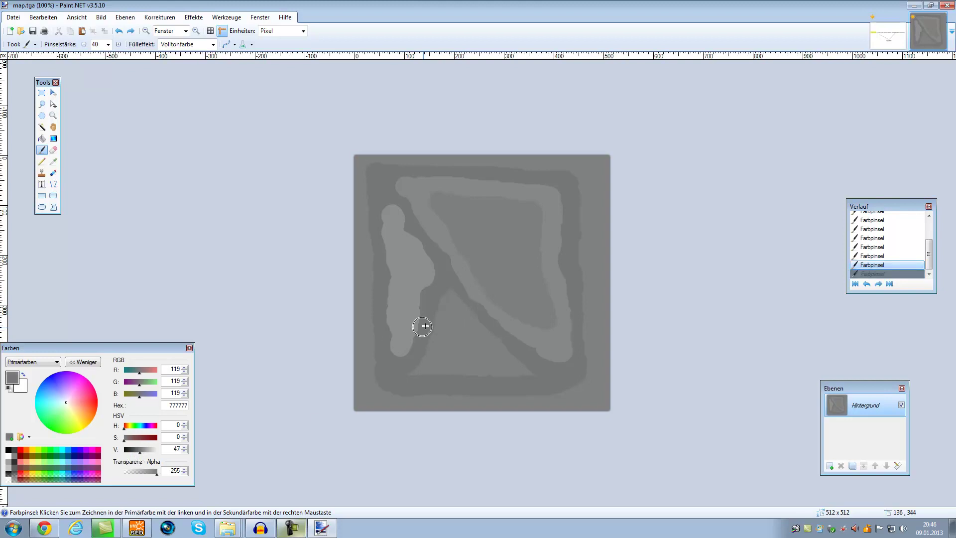
drag(452, 298, 449, 307)
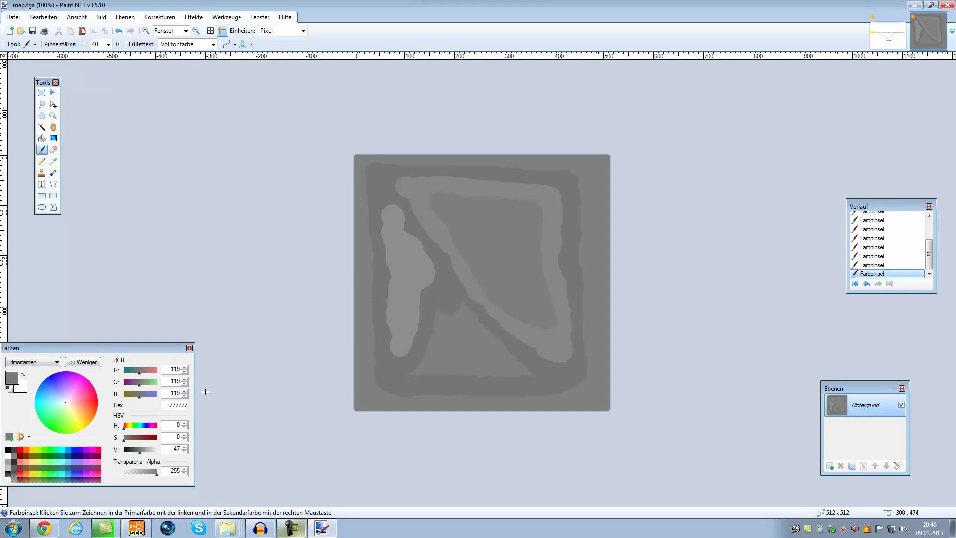
key(ctrl+z)
Step: Set the brush colour to dark grey 686868 and paint over the whole lower triangle between the two branches
drag(140, 454, 137, 453)
mouse_move(453, 297)
mouse_down()
mouse_move(433, 361)
mouse_move(413, 370)
mouse_move(521, 372)
mouse_move(449, 297)
mouse_move(443, 350)
mouse_move(482, 357)
mouse_move(460, 344)
mouse_up()
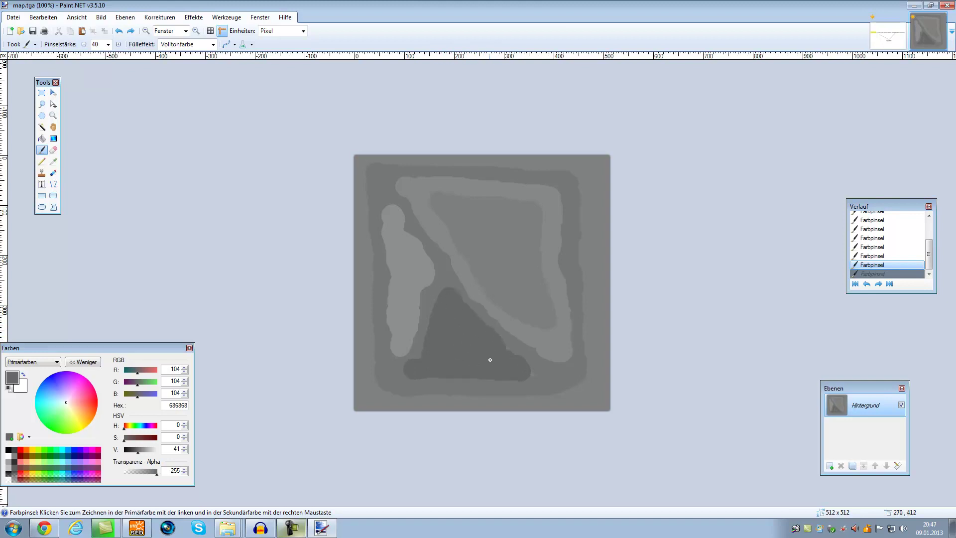
drag(518, 365, 524, 373)
Step: Apply the Unschärfe blur effect to the whole heightmap with a radius of 8
click(194, 17)
click(160, 17)
click(194, 17)
click(193, 17)
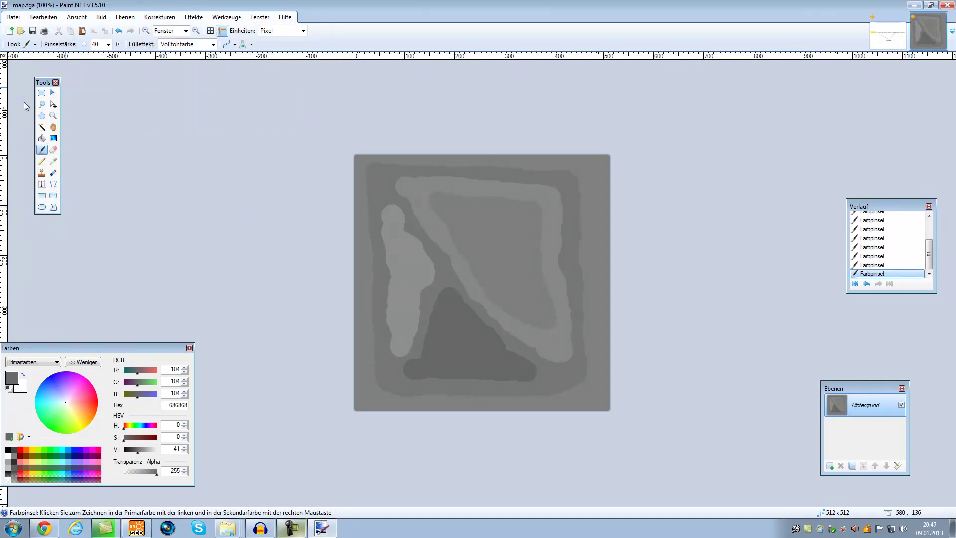
click(194, 17)
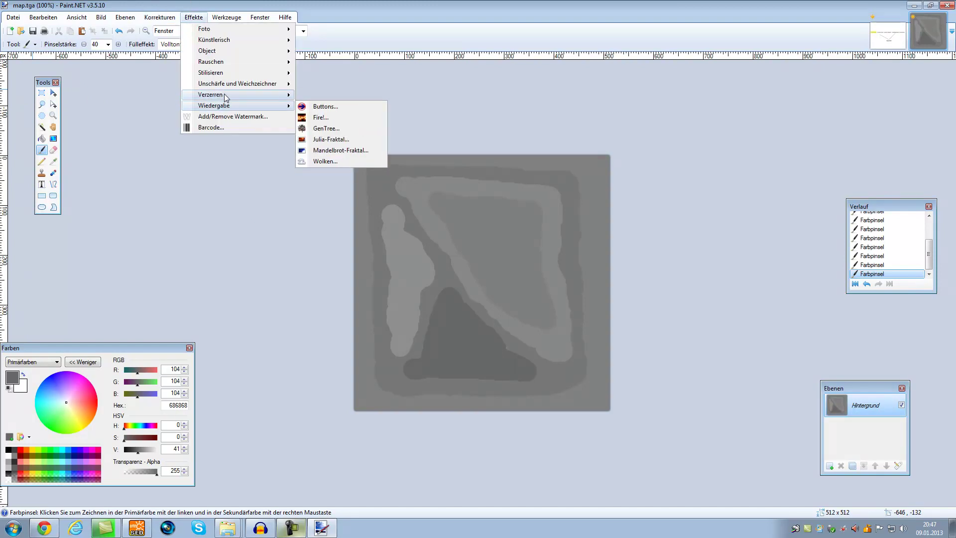
mouse_move(227, 89)
click(329, 139)
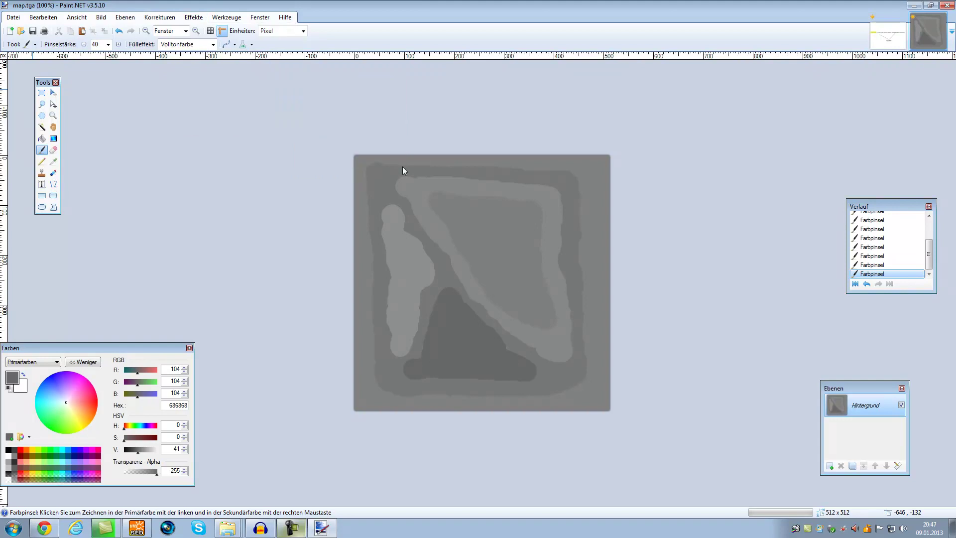
drag(414, 234, 199, 235)
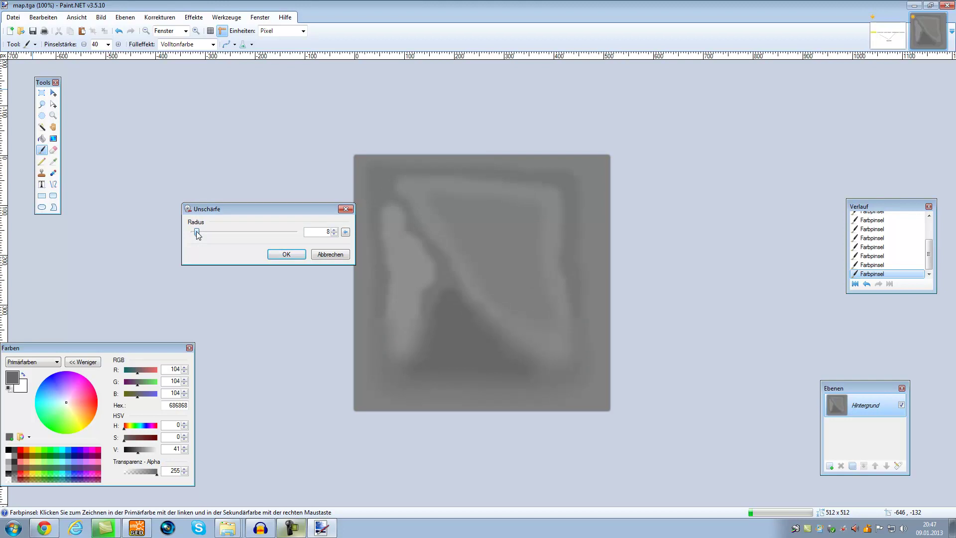
click(287, 254)
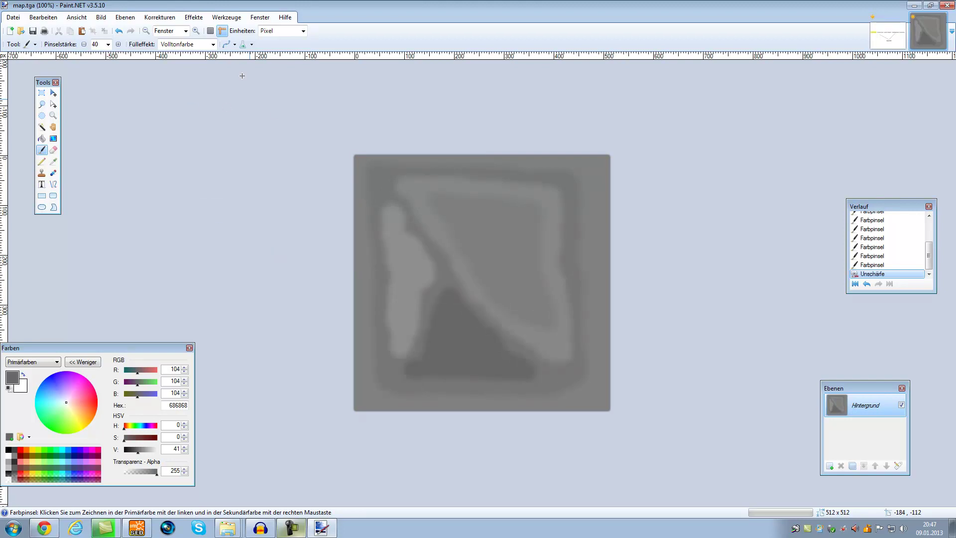
Step: Save the blurred heightmap over the TGA file map on the Desktop, with the bit depth on Auto-Erkennung
click(13, 17)
click(43, 97)
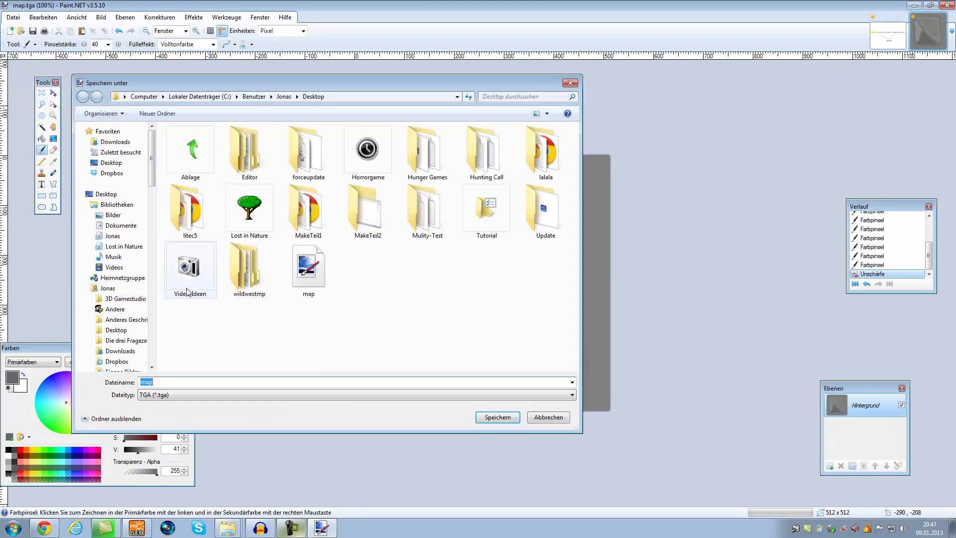
click(493, 411)
click(501, 267)
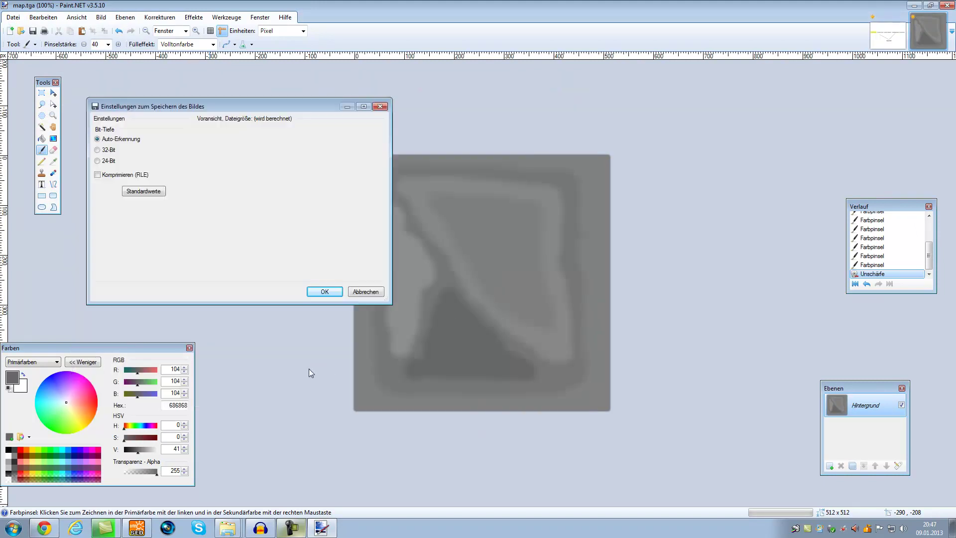
click(309, 293)
Step: Switch to the MED Model-Editor and import the picture file map from the Desktop as a terrain from image
key(super)
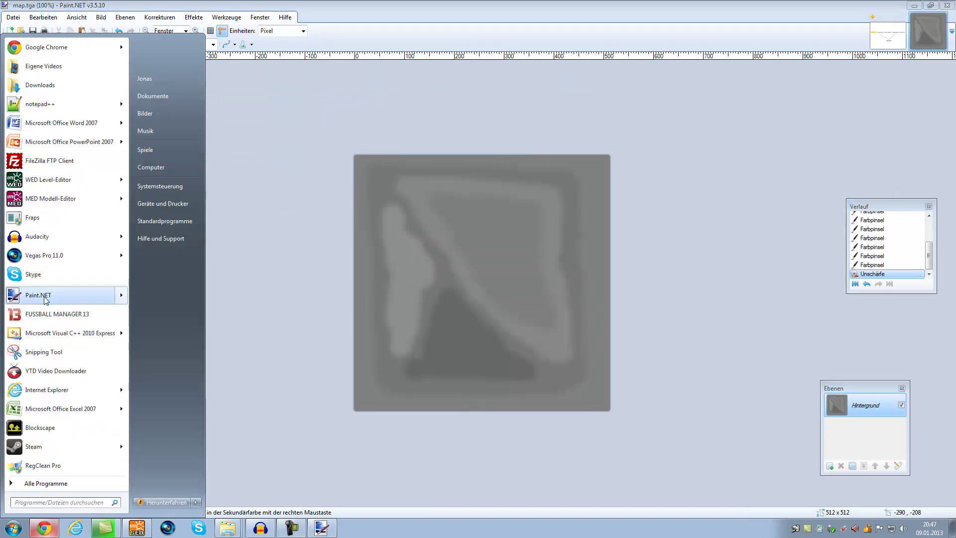
key(super)
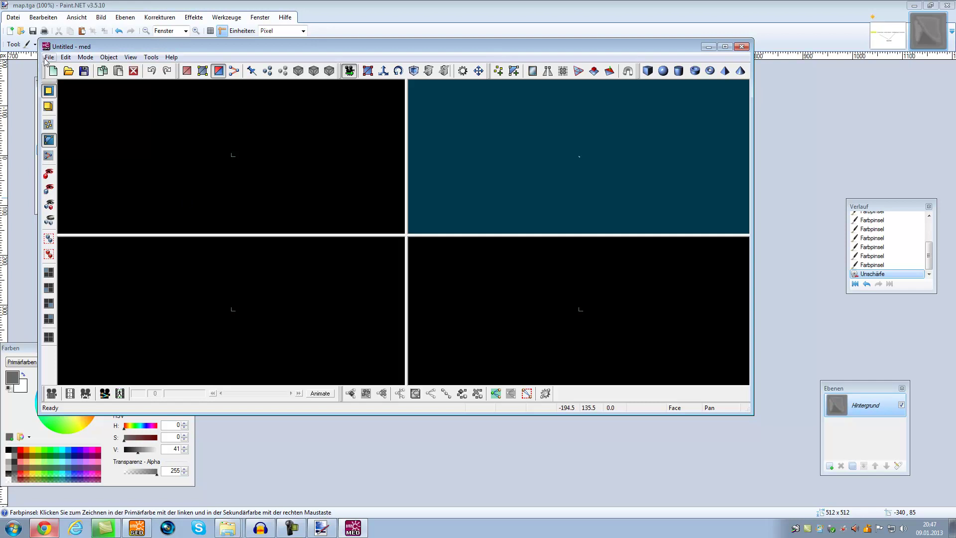
click(48, 58)
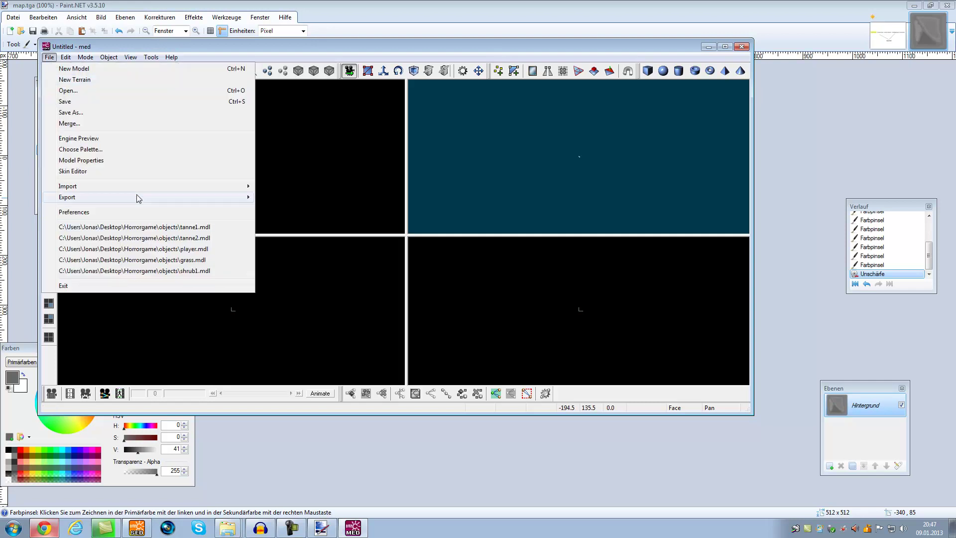
mouse_move(136, 190)
click(389, 345)
click(285, 201)
scroll(371, 283, down, 10)
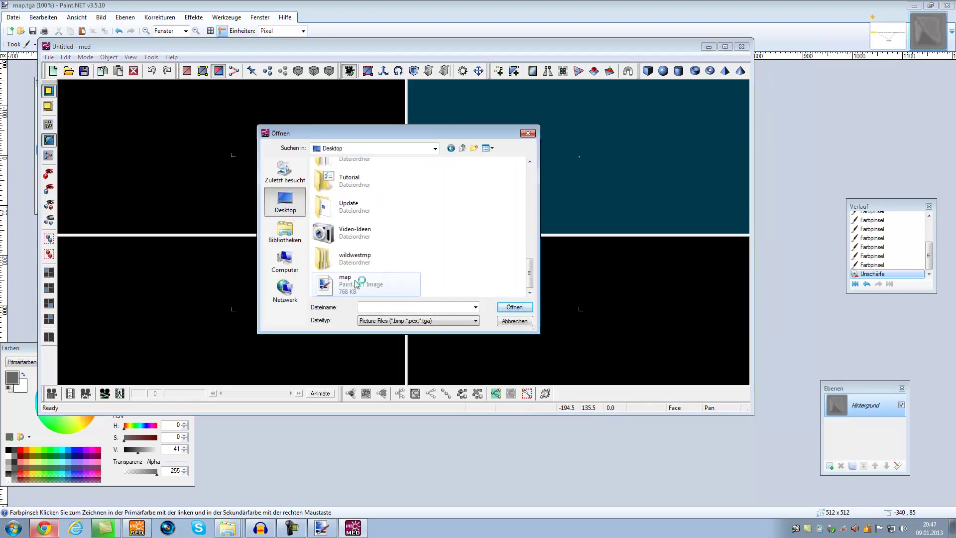
double_click(371, 284)
click(394, 296)
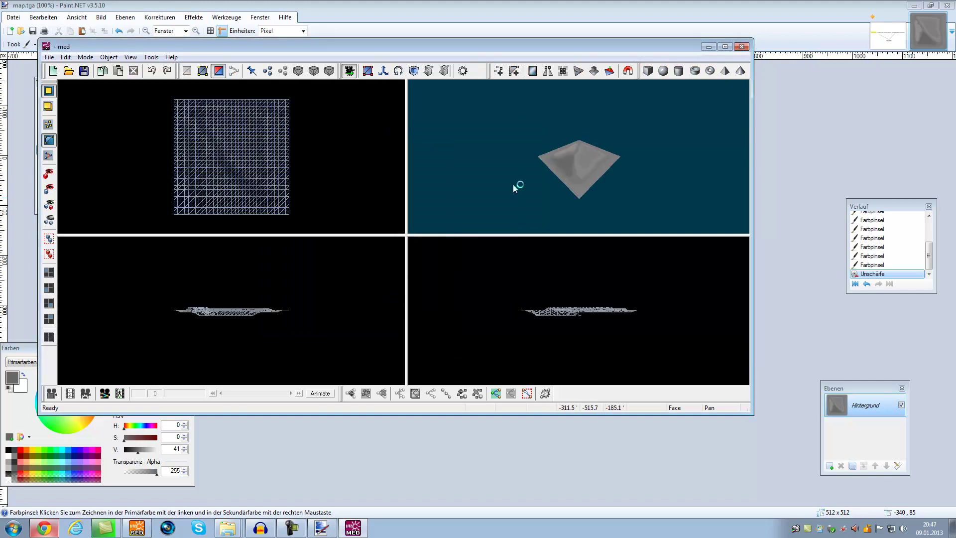
Step: Save the imported terrain as the HMP file terrain1 in the objects folder of Horrorgame on the Desktop
mouse_move(546, 193)
mouse_down()
mouse_move(551, 203)
mouse_move(510, 185)
mouse_move(549, 183)
mouse_move(544, 168)
mouse_move(528, 190)
mouse_move(607, 187)
mouse_move(590, 204)
mouse_move(509, 195)
mouse_move(501, 183)
mouse_move(546, 191)
mouse_up()
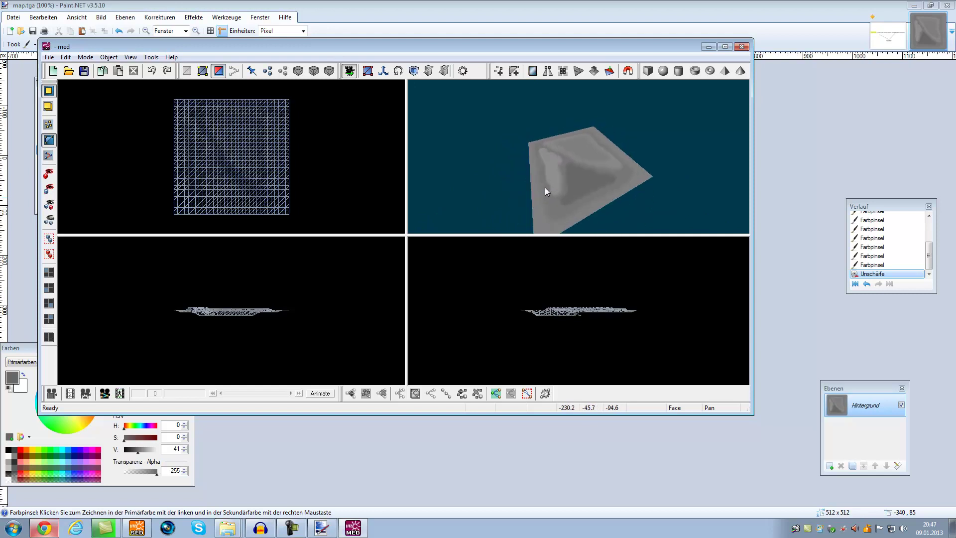
click(50, 57)
click(75, 114)
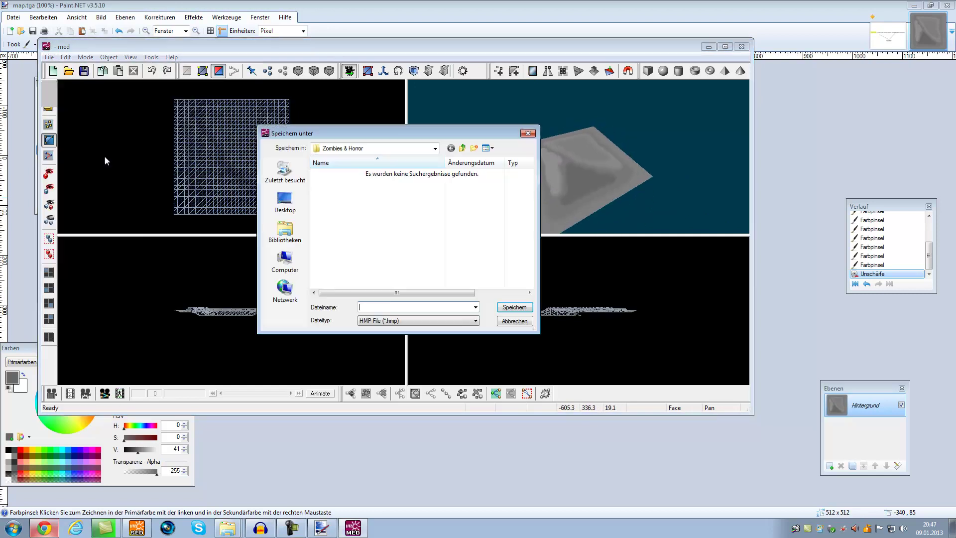
click(303, 210)
drag(529, 184, 448, 220)
double_click(355, 205)
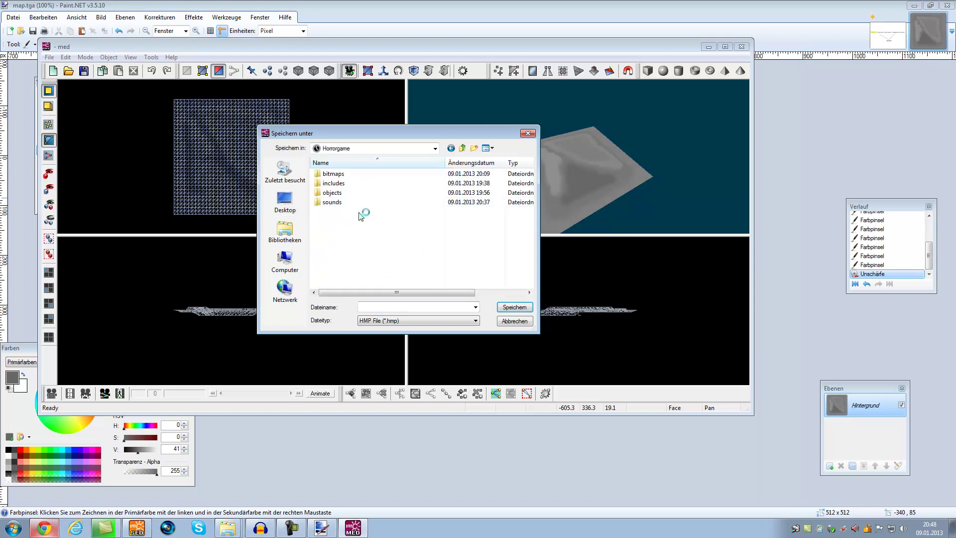
double_click(349, 193)
click(373, 307)
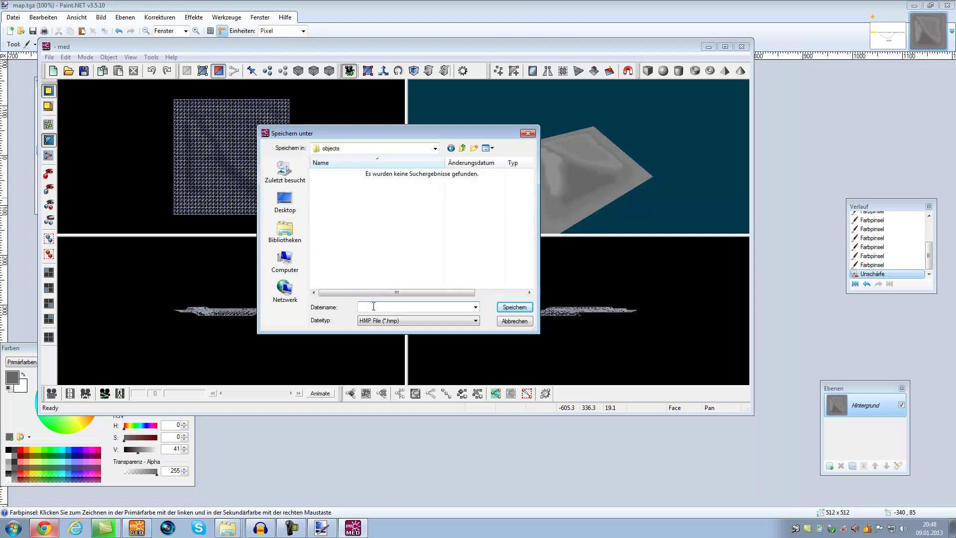
key(Return)
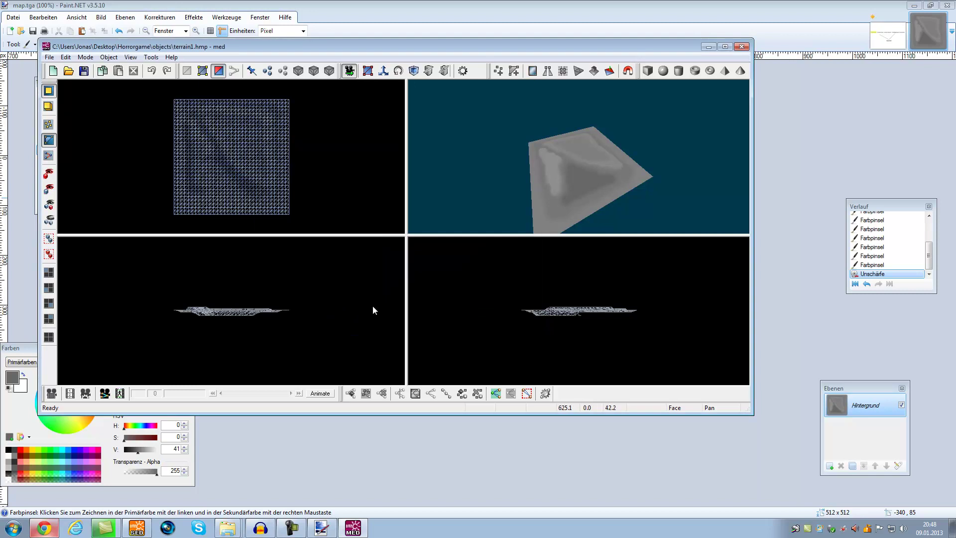
Step: Switch back to Paint.NET, delete the entire heightmap drawing and fill the empty canvas with grey 808080
key(alt+Tab)
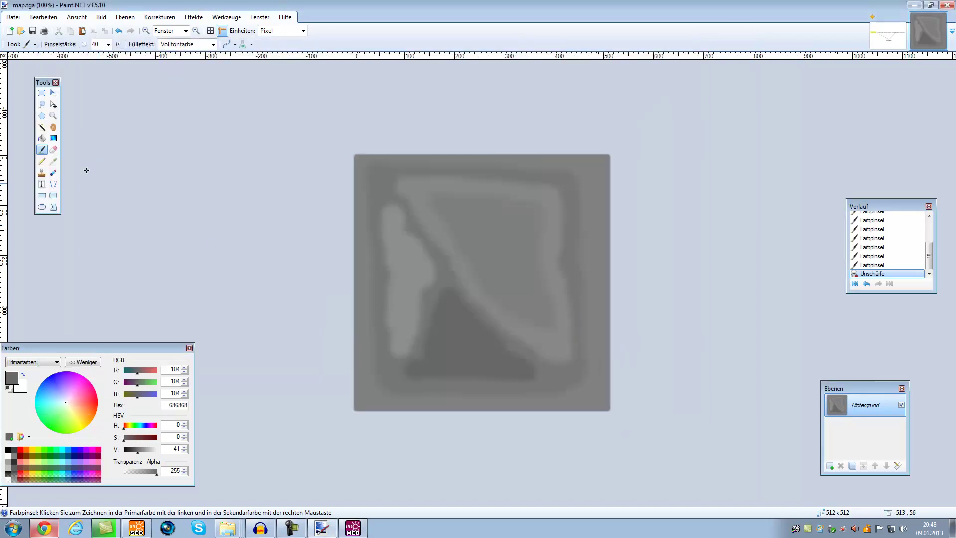
click(42, 92)
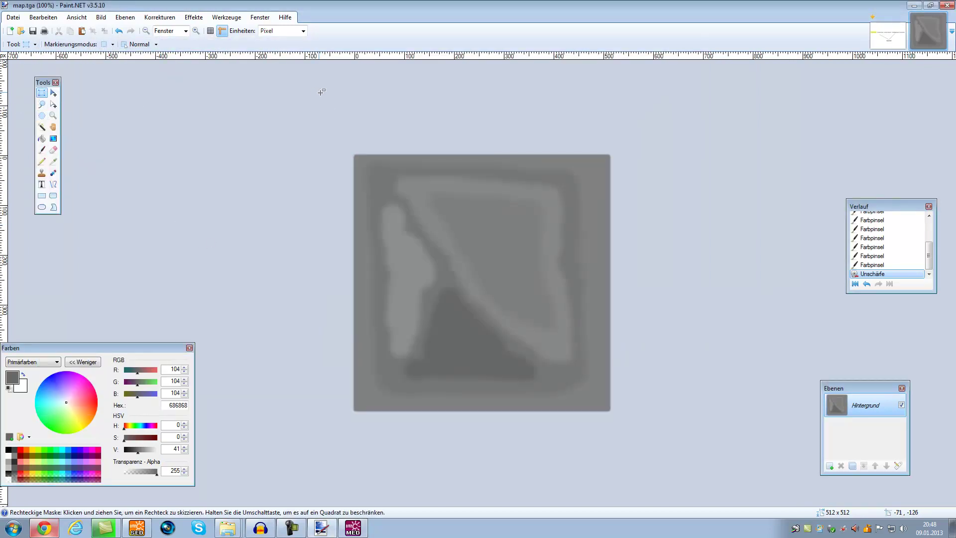
drag(315, 92, 628, 428)
click(9, 460)
key(Delete)
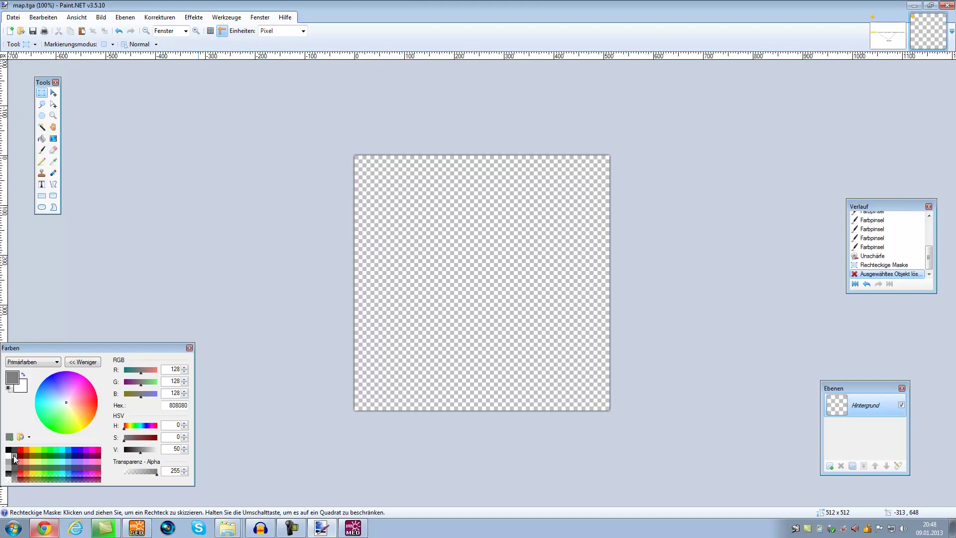
click(42, 138)
click(478, 346)
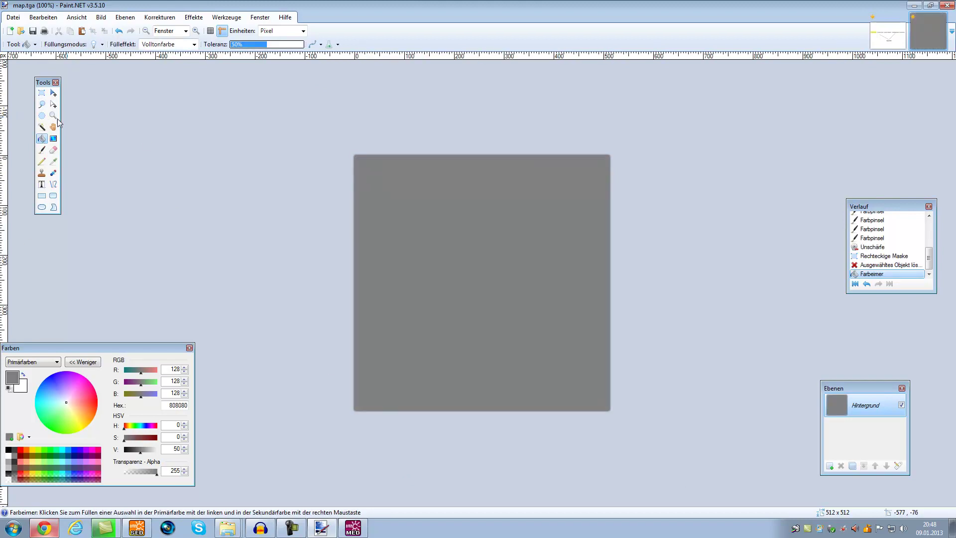
click(15, 18)
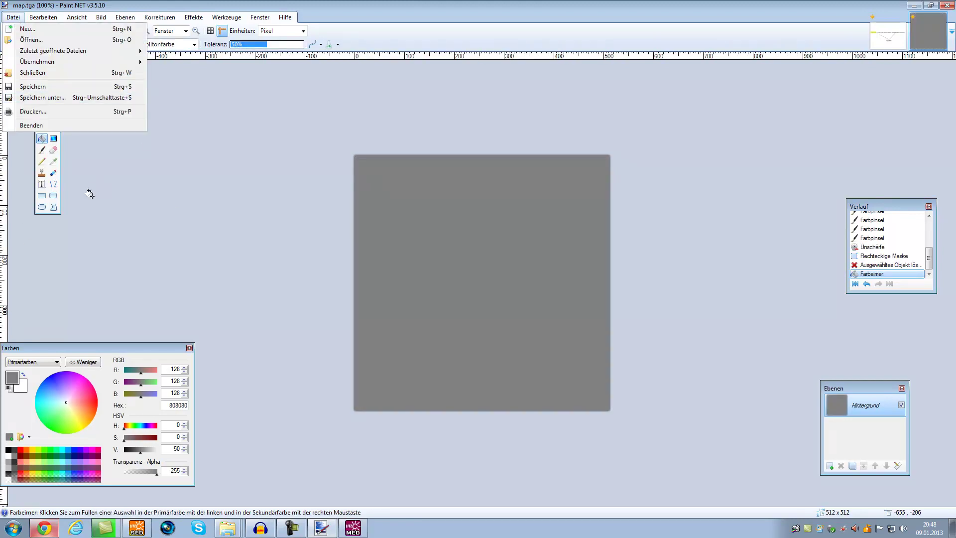
click(89, 220)
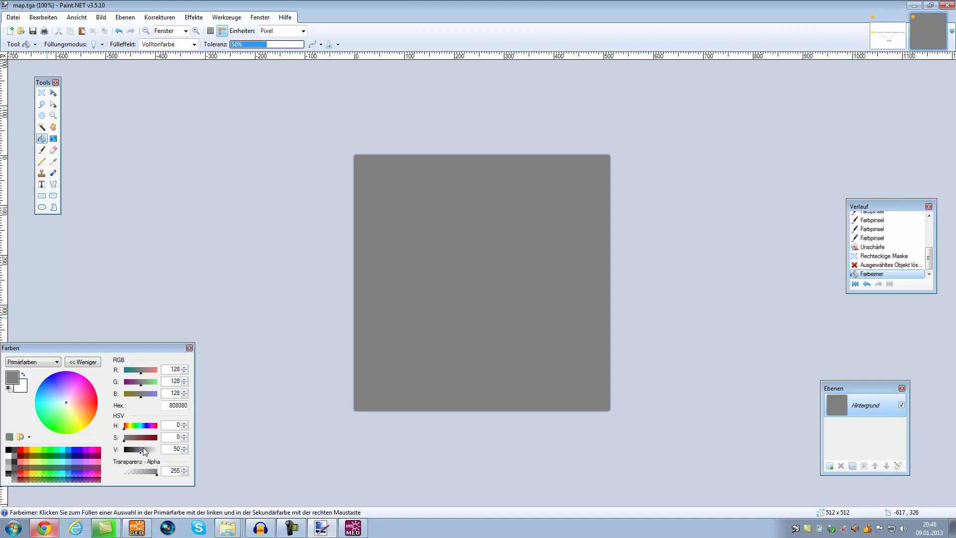
Step: Set the colour to 898989 and draw a filled rounded rectangle of about 465 x 473 px inside the canvas, leaving a narrow border
drag(141, 449, 143, 448)
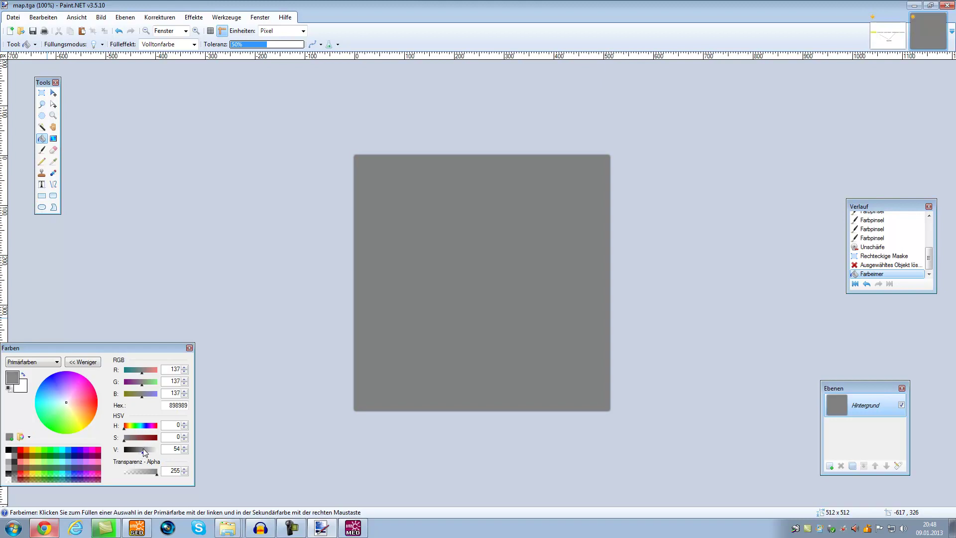
click(54, 196)
drag(367, 166, 595, 399)
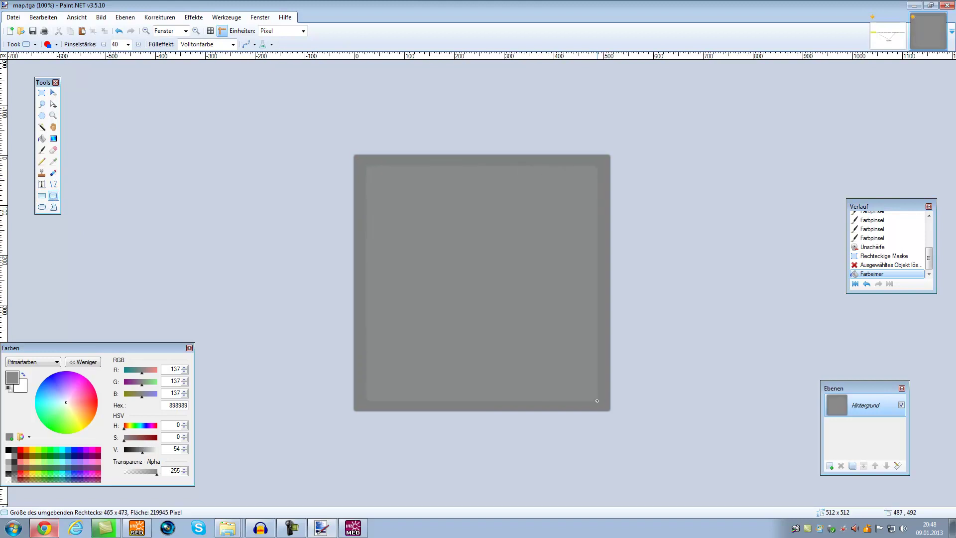
drag(597, 401, 597, 400)
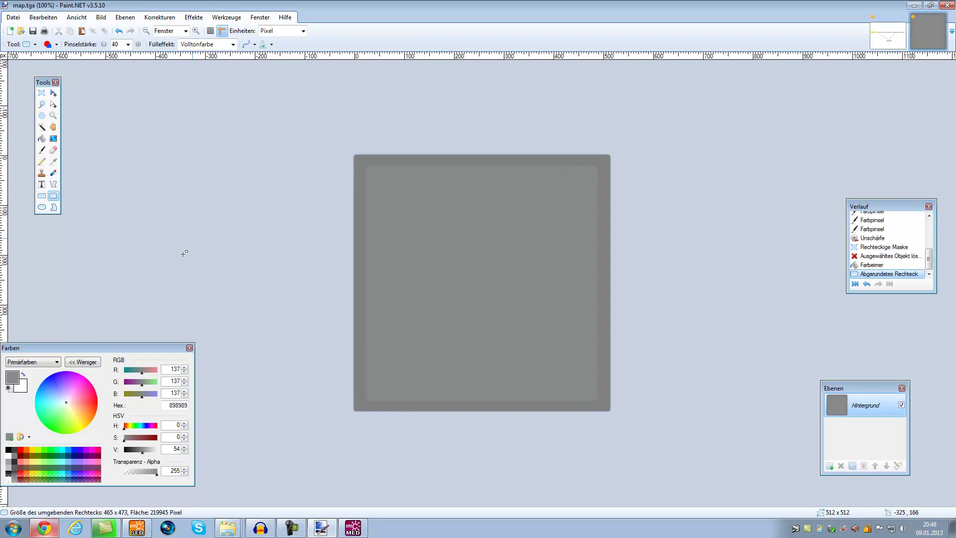
Step: Set the colour to A0A0A0 and draw a smaller filled rounded rectangle of about 331 x 367 px inside the first one
click(144, 451)
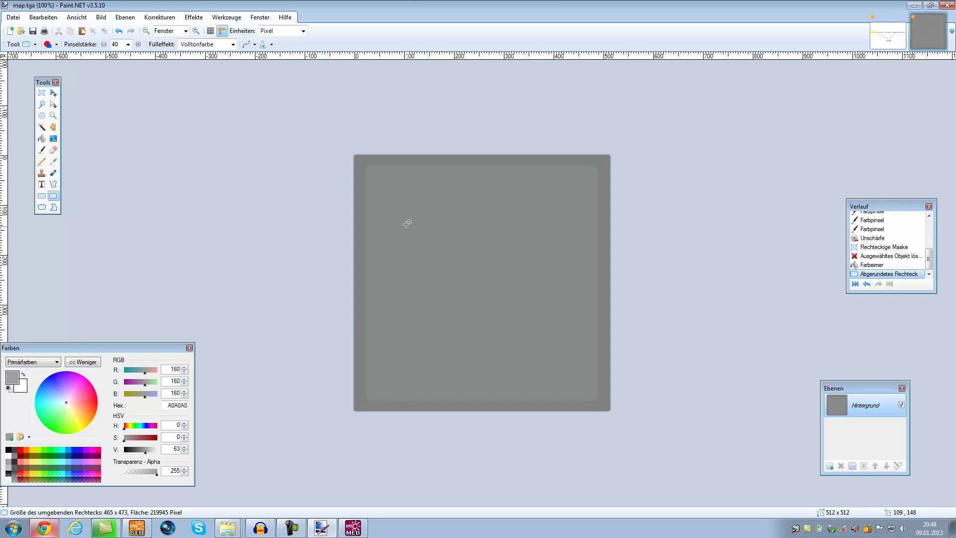
mouse_move(396, 189)
mouse_down()
mouse_move(569, 388)
mouse_move(560, 368)
mouse_up()
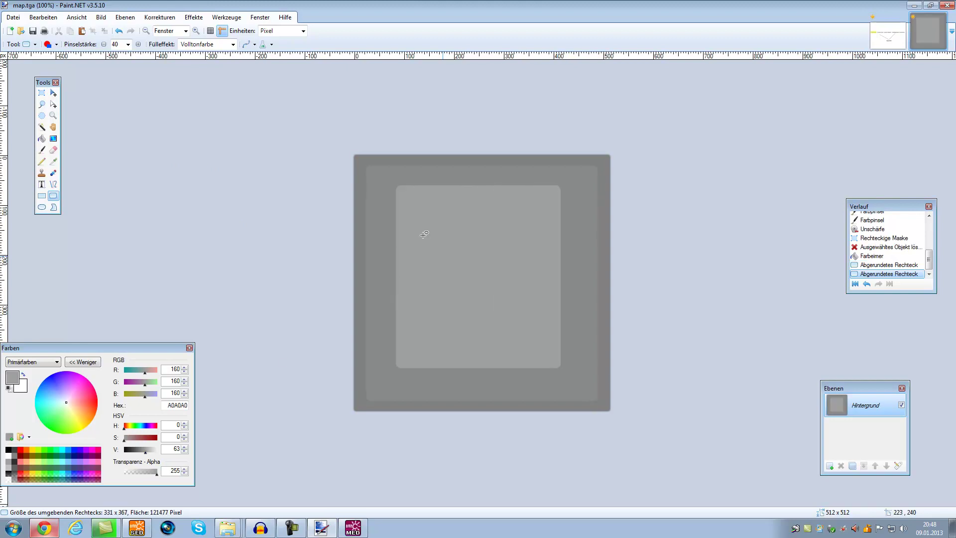
double_click(194, 9)
double_click(214, 9)
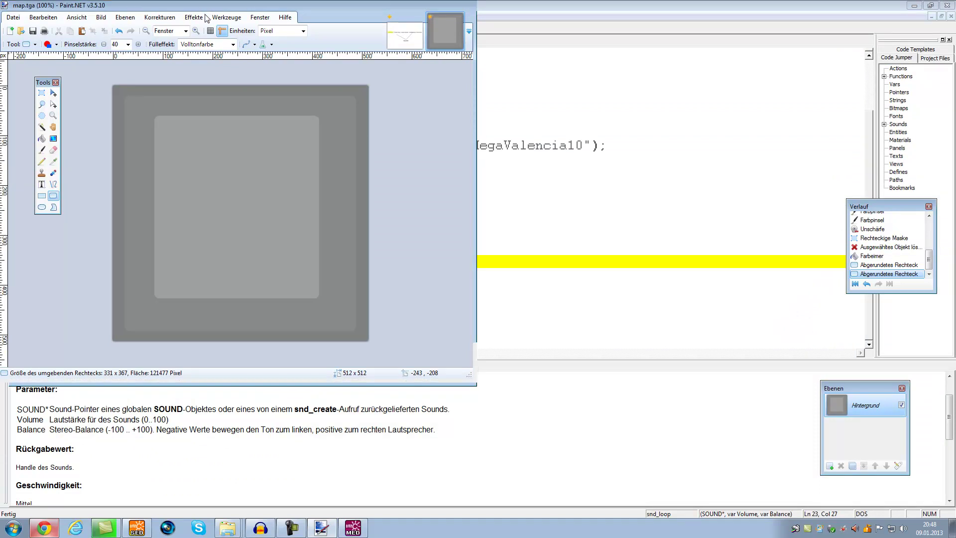
Step: Apply the Unschärfe blur effect to the new heightmap with a radius of 20
click(194, 17)
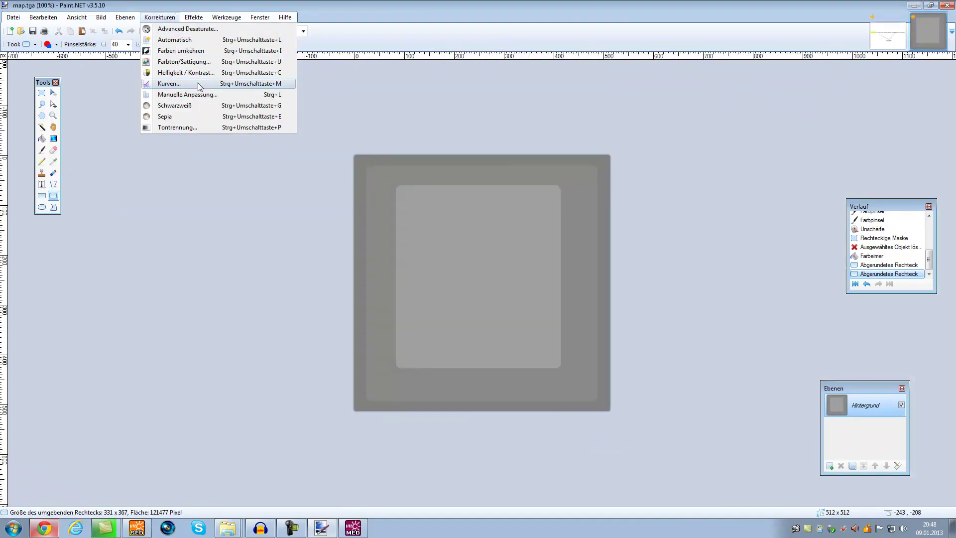
mouse_move(131, 17)
mouse_move(193, 17)
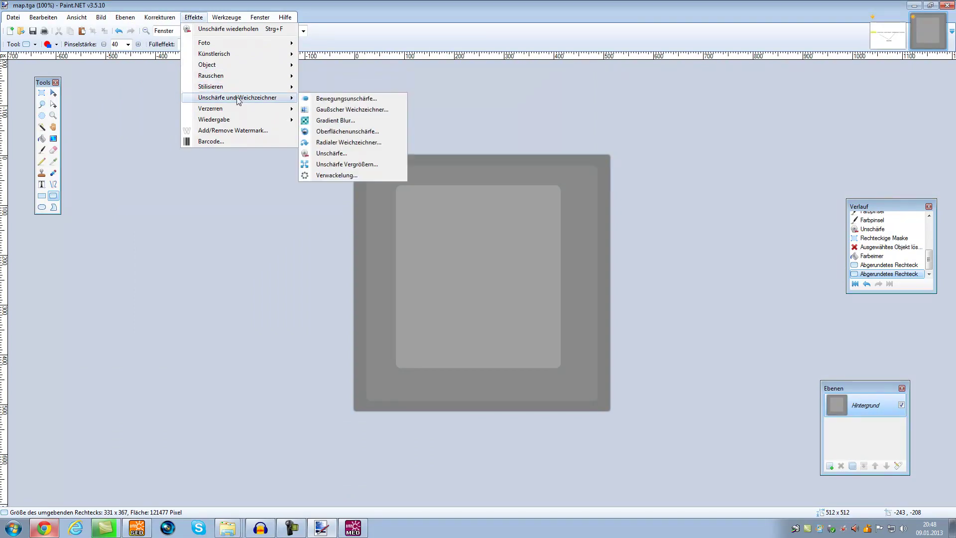
mouse_move(250, 109)
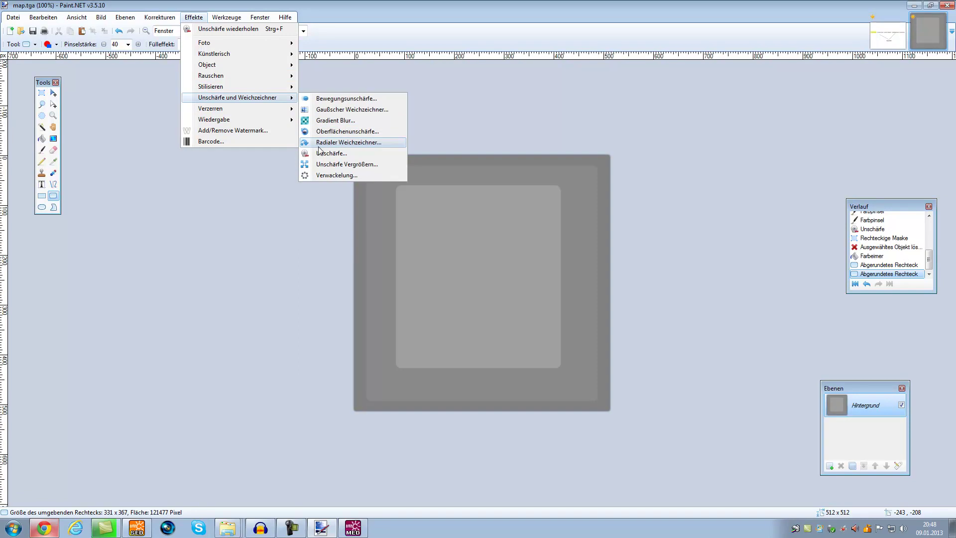
click(319, 152)
drag(408, 260, 417, 263)
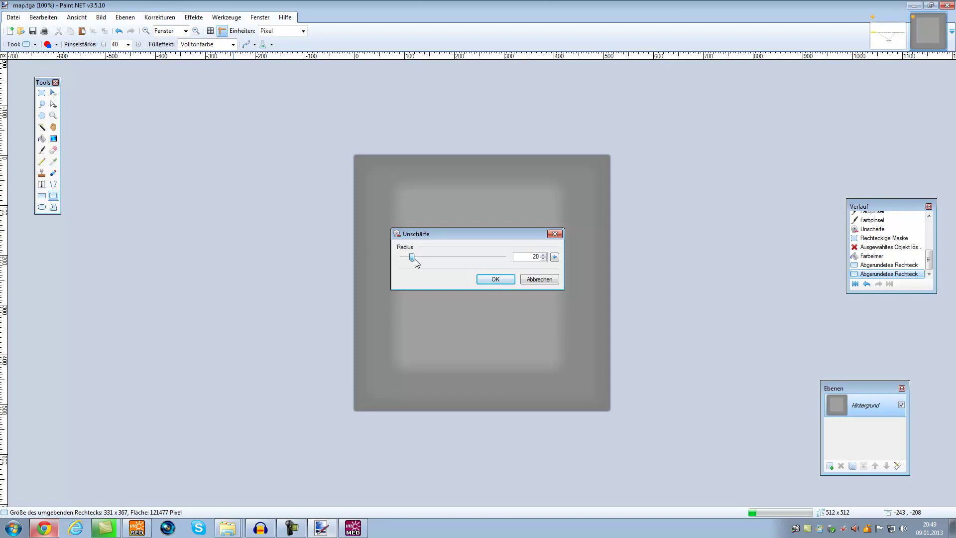
click(486, 280)
Step: Save the blurred heightmap as a new TGA file named map2 on the Desktop, accepting the save settings
click(13, 17)
click(50, 95)
click(169, 381)
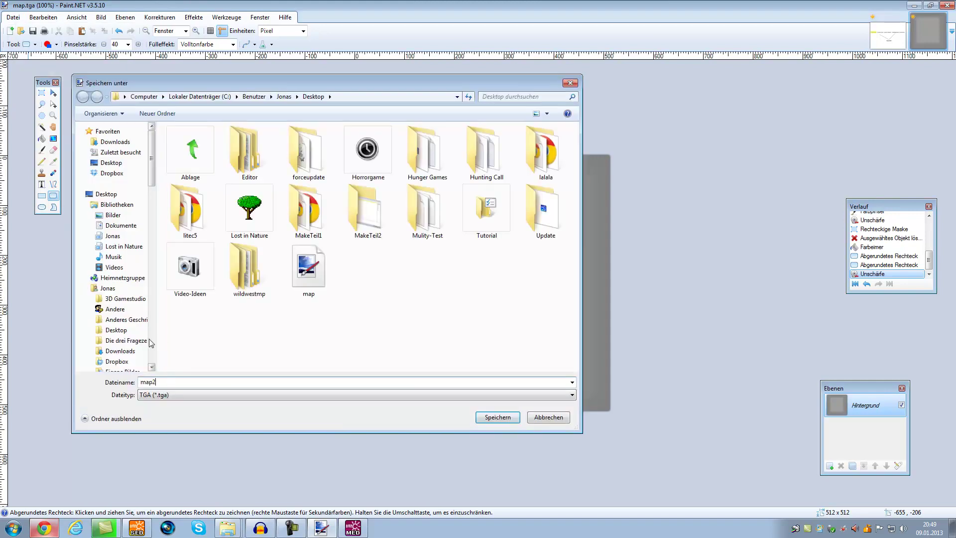
key(Return)
key(Return)
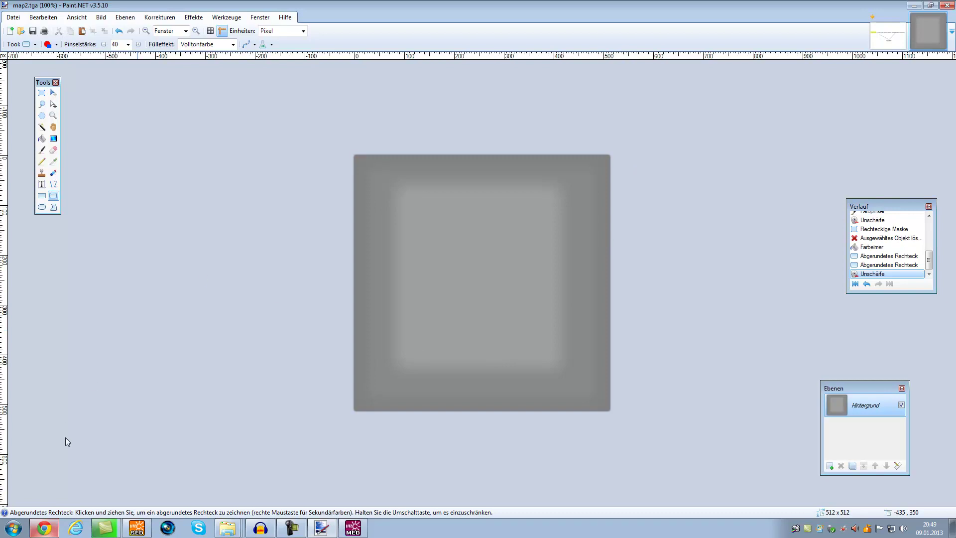
Step: Try an outline-only rectangle of about 519 x 519 px along the heightmap's outer edge and undo it
click(42, 196)
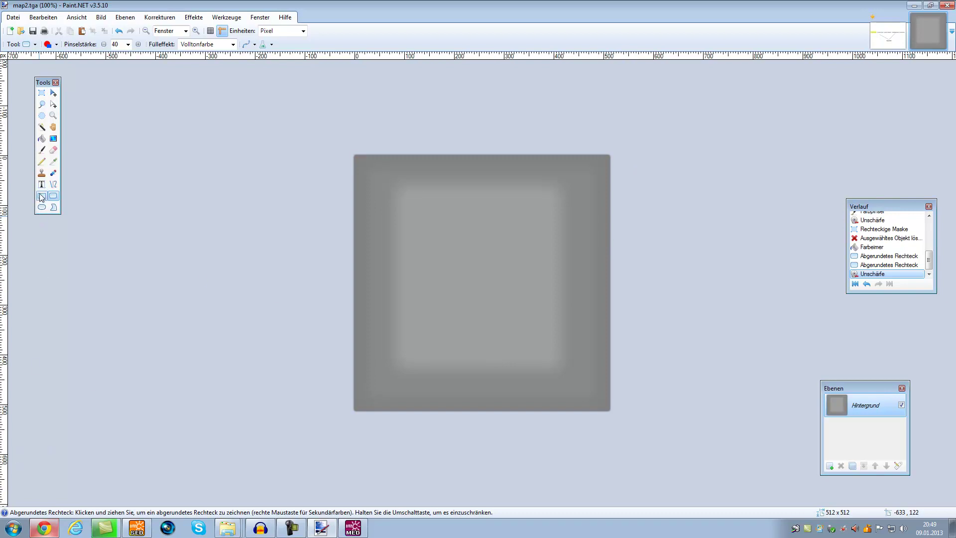
click(55, 44)
click(50, 80)
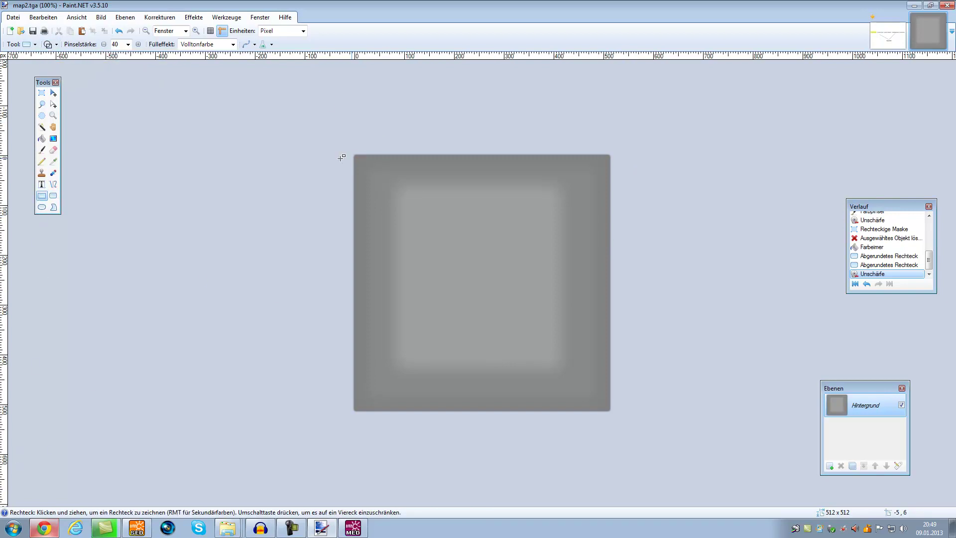
drag(359, 158, 604, 397)
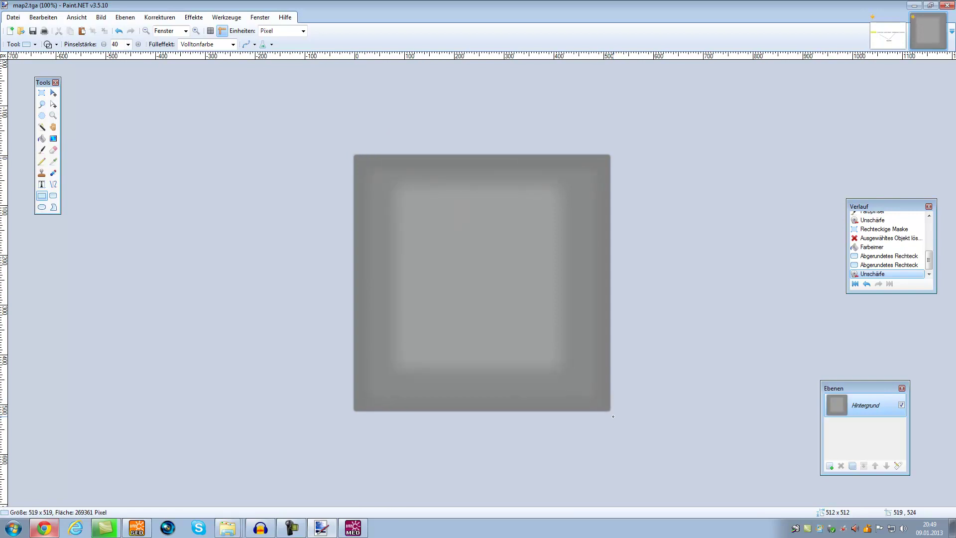
drag(613, 417, 613, 417)
key(ctrl+z)
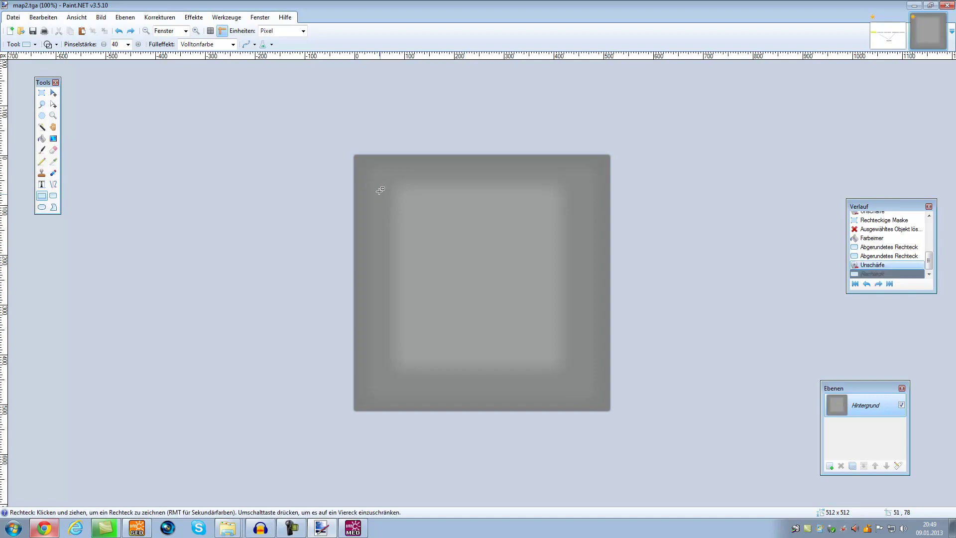
drag(356, 154, 612, 415)
Step: Switch to the MED Model-Editor and import the map2 image from the Desktop as a terrain, accepting 33 x 33 vertices
click(353, 527)
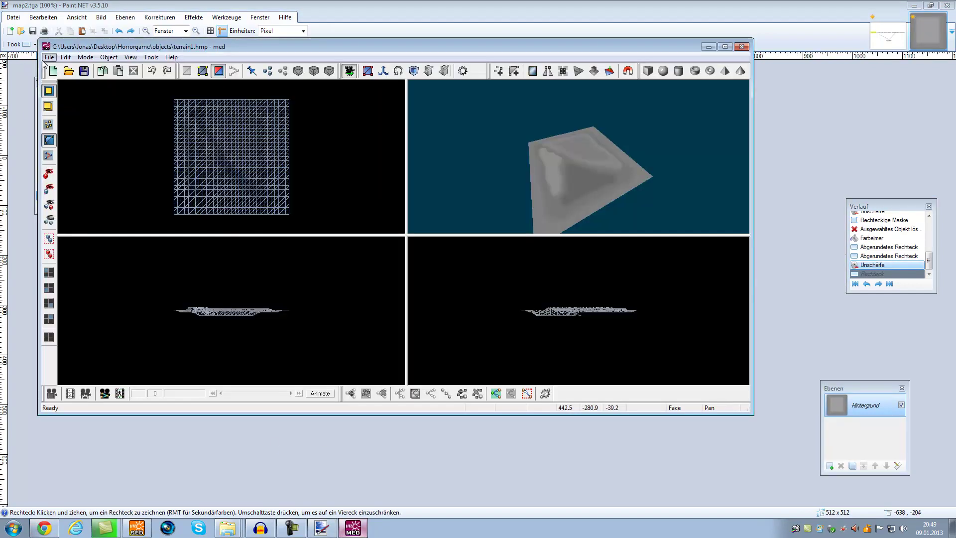
click(48, 57)
mouse_move(129, 187)
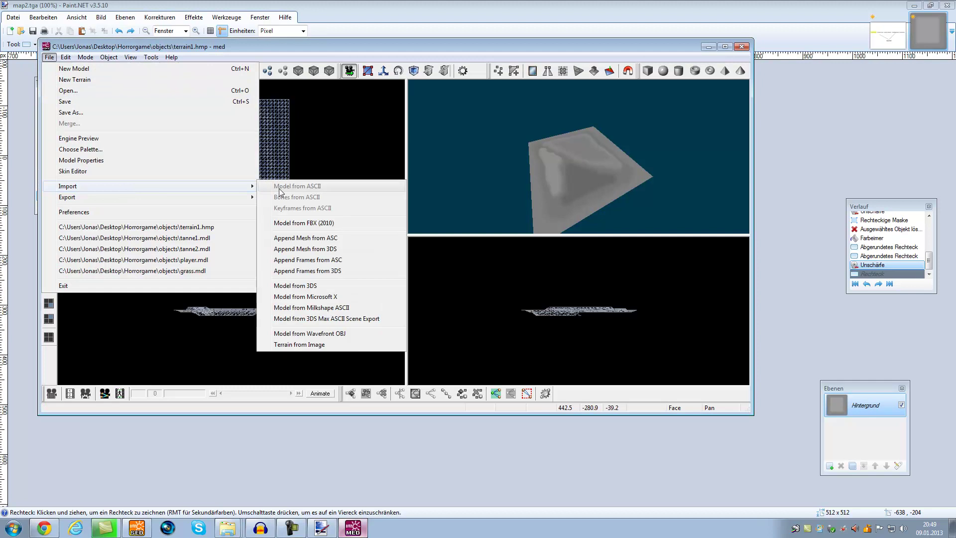
click(323, 348)
click(285, 202)
scroll(367, 277, down, 10)
double_click(367, 276)
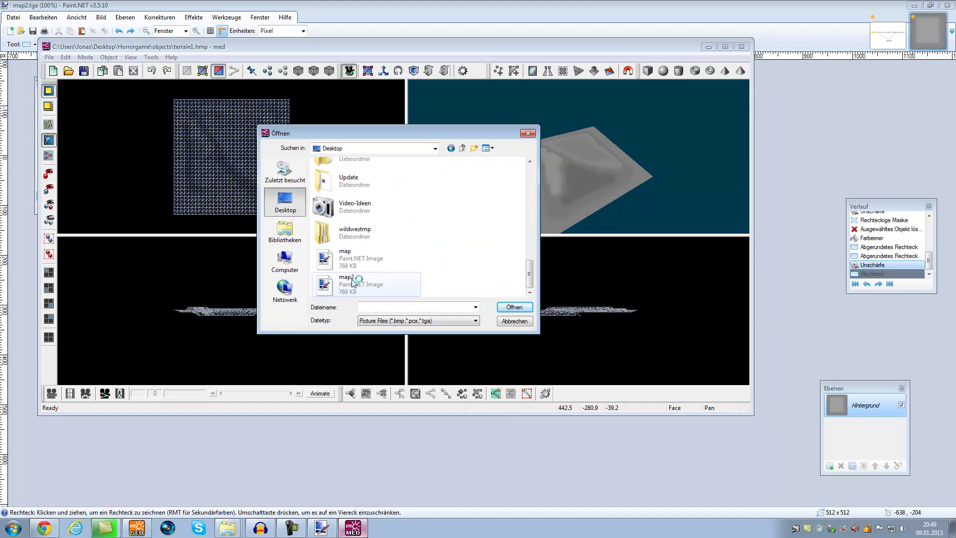
click(451, 148)
double_click(412, 276)
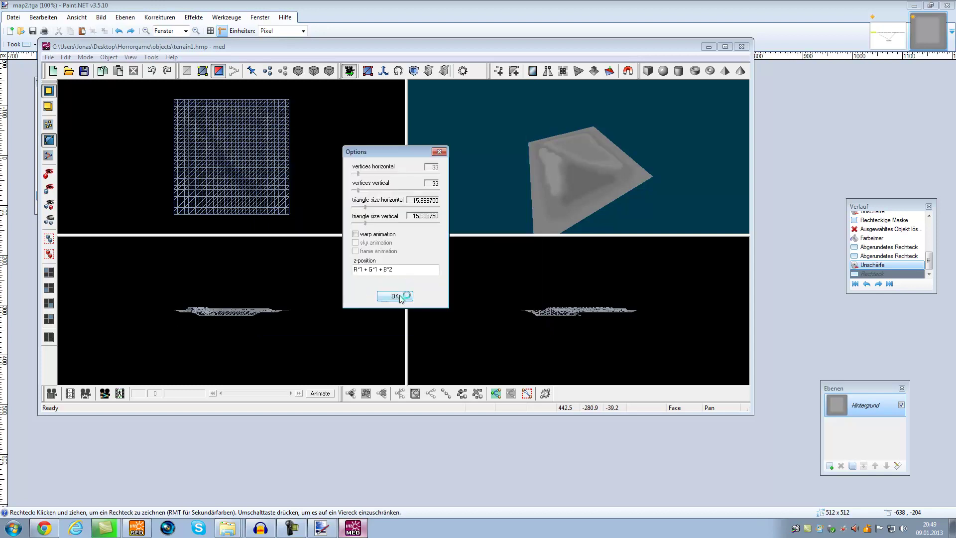
click(395, 296)
right_drag(513, 210, 668, 199)
Step: Save the imported terrain as terrain2 in HMP format in the objects folder and close the model editor
click(49, 57)
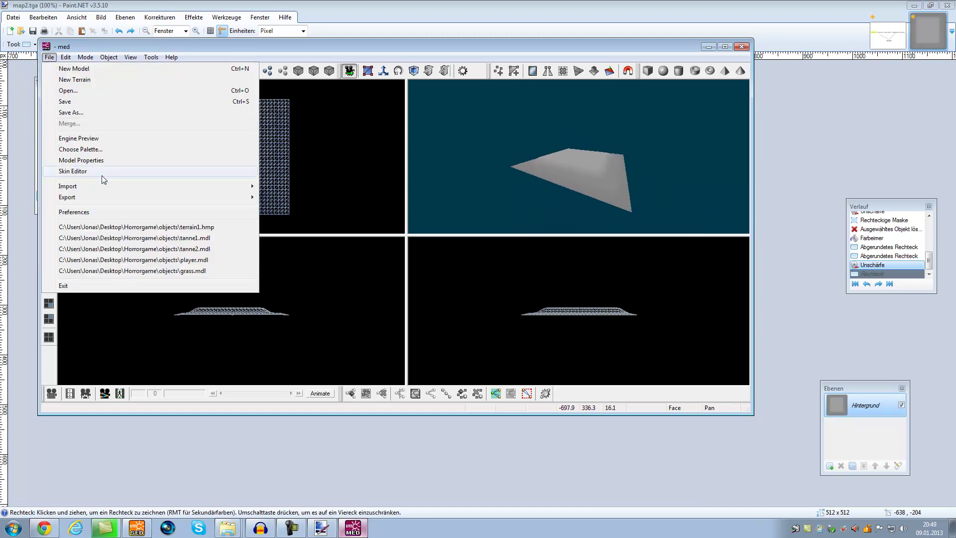
click(94, 115)
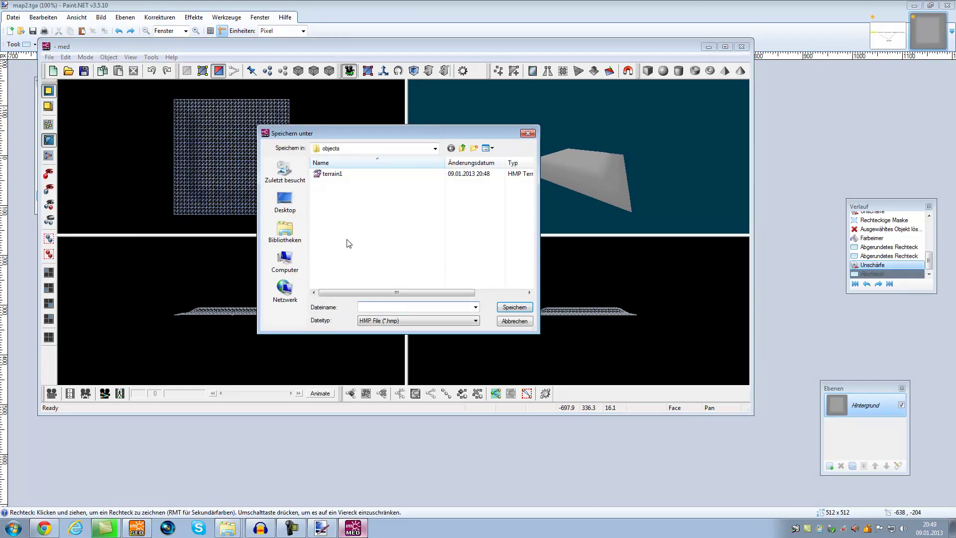
text(terrain2)
key(Return)
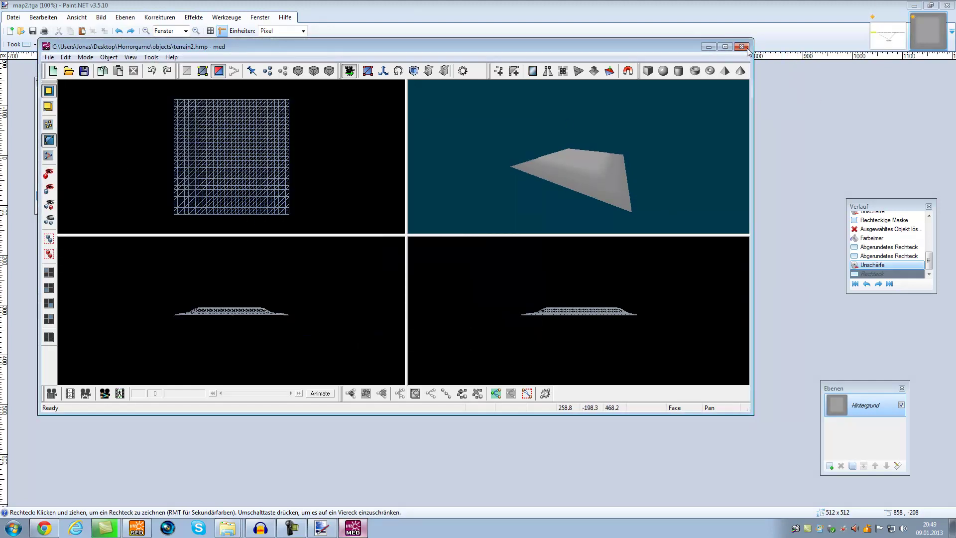
click(743, 47)
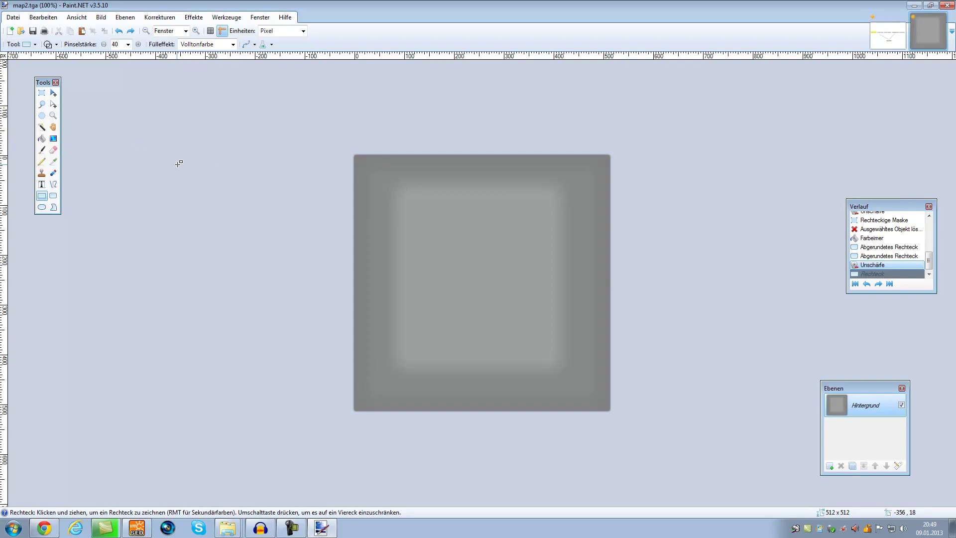
Step: Undo the blur and both rounded rectangles on the heightmap, and fill the canvas with the plain base grey again
key(ctrl+z)
key(ctrl+z)
key(f)
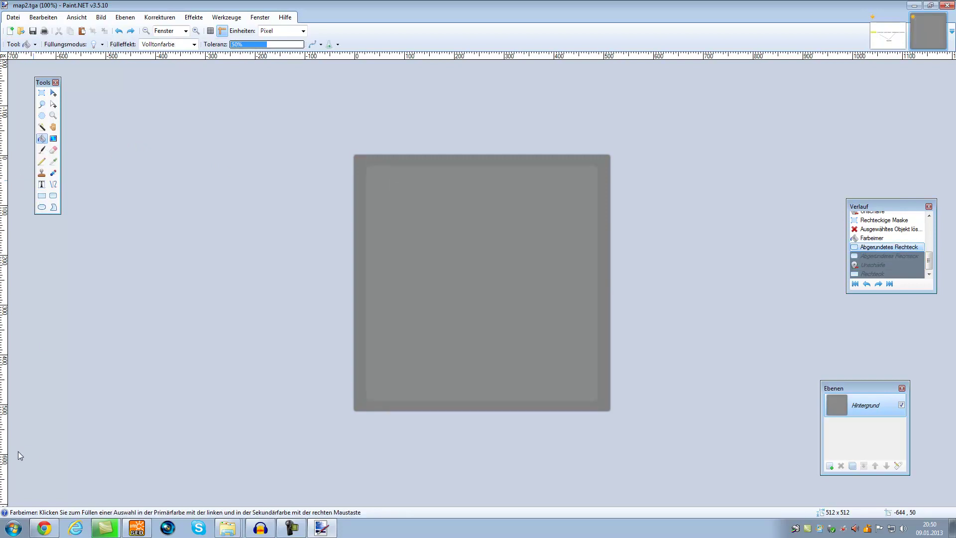
key(ctrl+z)
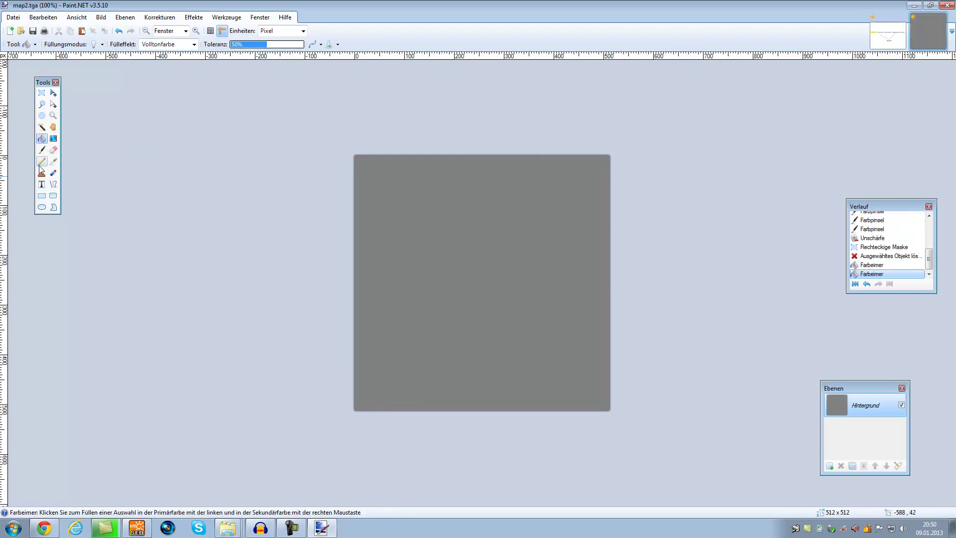
Step: Paint overlapping freehand strokes in progressively lighter greys across the canvas with a 40 px paintbrush and repeat the Unschärfe blur on them
click(41, 196)
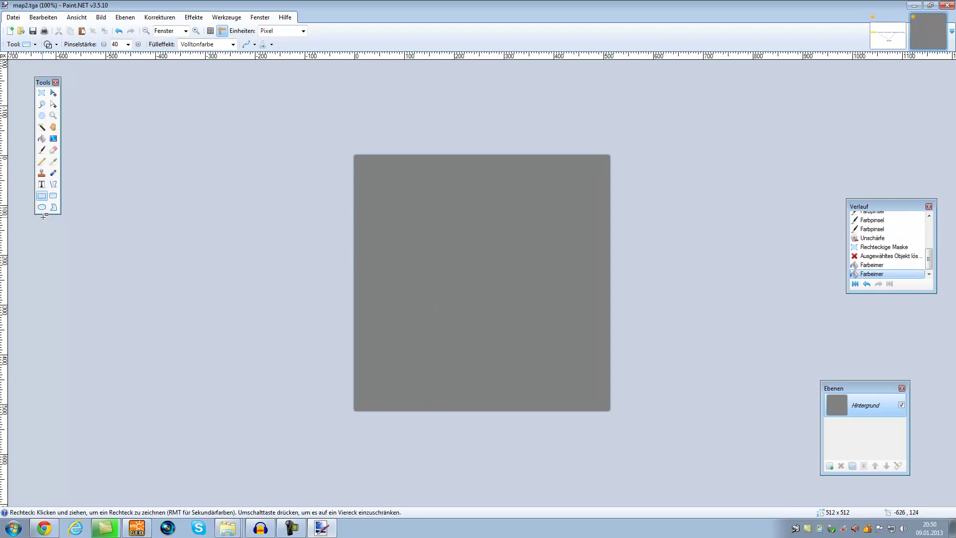
click(42, 150)
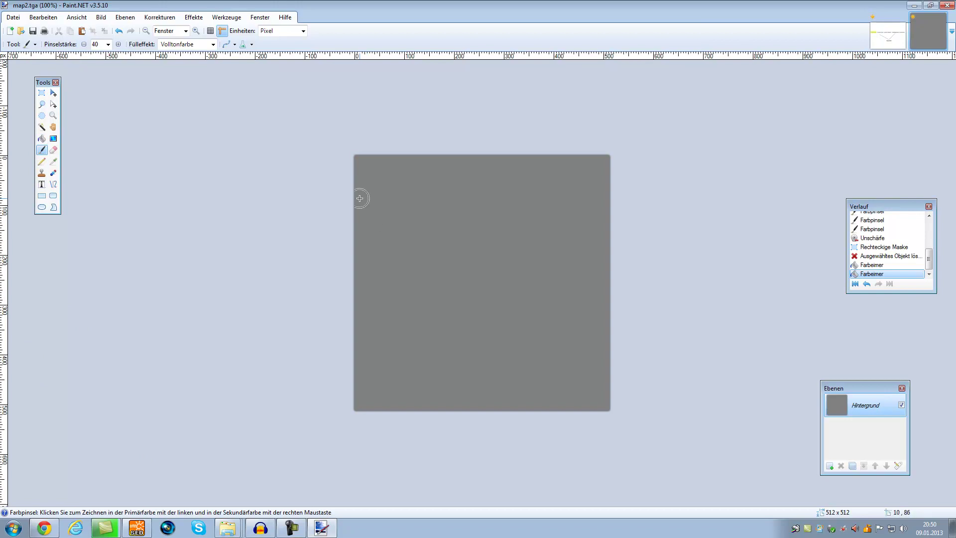
mouse_move(378, 173)
mouse_down()
mouse_move(402, 200)
mouse_move(435, 313)
mouse_move(486, 368)
mouse_move(542, 370)
mouse_move(570, 355)
mouse_move(569, 184)
mouse_move(502, 193)
mouse_move(470, 305)
mouse_move(406, 378)
mouse_move(392, 356)
mouse_move(416, 283)
mouse_move(472, 212)
mouse_move(488, 303)
mouse_move(536, 287)
mouse_move(534, 220)
mouse_move(562, 206)
mouse_move(494, 182)
mouse_move(437, 178)
mouse_move(432, 251)
mouse_move(398, 304)
mouse_move(407, 367)
mouse_move(458, 386)
mouse_move(550, 363)
mouse_move(501, 311)
mouse_move(519, 257)
mouse_move(453, 288)
mouse_move(454, 313)
mouse_up()
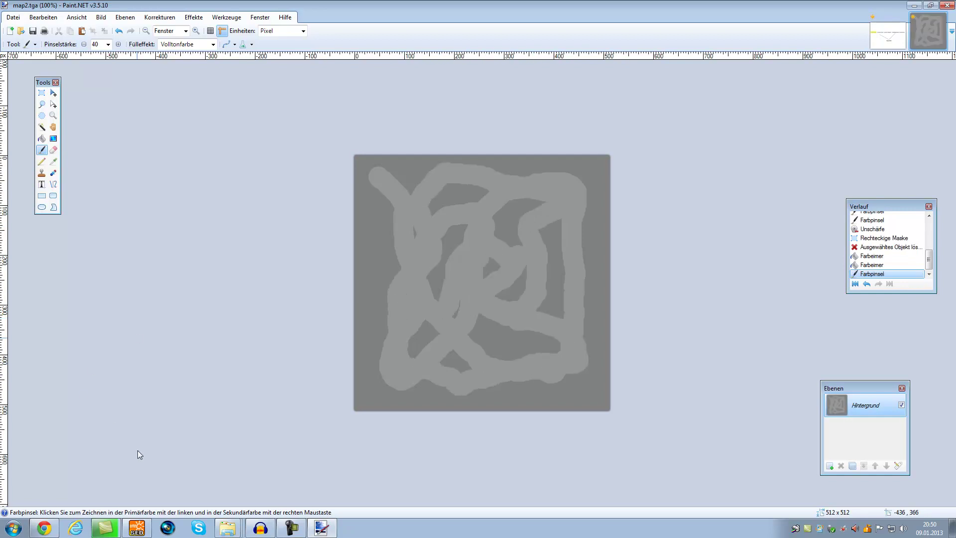
mouse_move(429, 385)
mouse_down()
mouse_move(421, 355)
mouse_move(467, 312)
mouse_move(411, 290)
mouse_up()
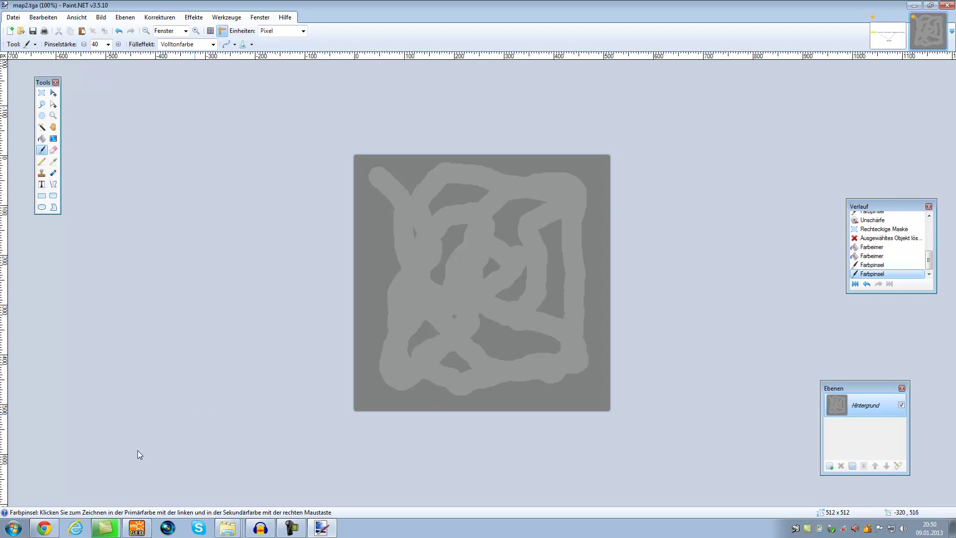
mouse_move(486, 317)
mouse_down()
mouse_move(414, 350)
mouse_move(486, 275)
mouse_up()
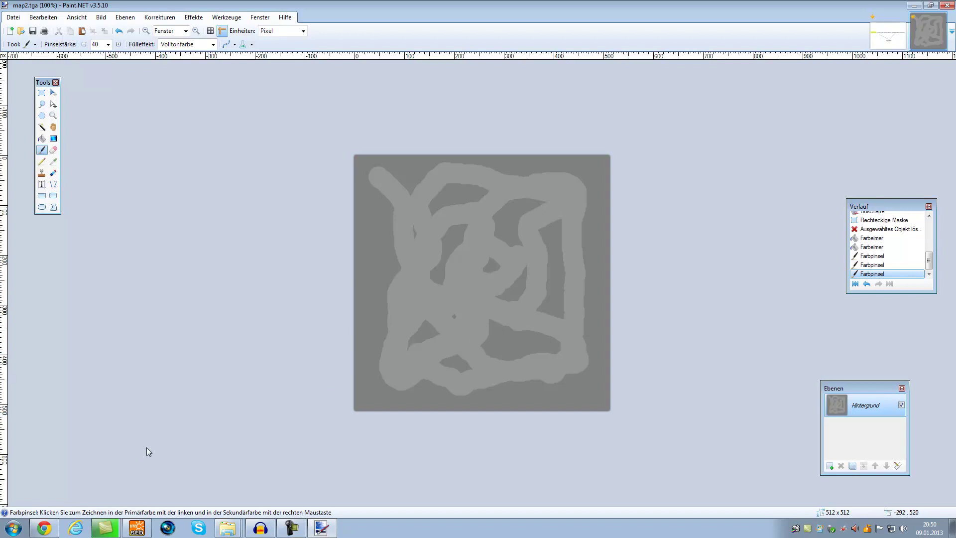
mouse_move(404, 324)
mouse_down()
mouse_move(443, 294)
mouse_move(398, 319)
mouse_move(493, 351)
mouse_move(463, 353)
mouse_move(535, 284)
mouse_move(473, 224)
mouse_move(433, 244)
mouse_move(392, 183)
mouse_move(555, 272)
mouse_move(545, 319)
mouse_up()
mouse_move(429, 336)
mouse_down()
mouse_move(468, 314)
mouse_move(435, 261)
mouse_move(475, 217)
mouse_move(504, 273)
mouse_move(536, 299)
mouse_move(549, 241)
mouse_move(531, 213)
mouse_move(444, 197)
mouse_move(412, 350)
mouse_move(475, 371)
mouse_move(506, 369)
mouse_up()
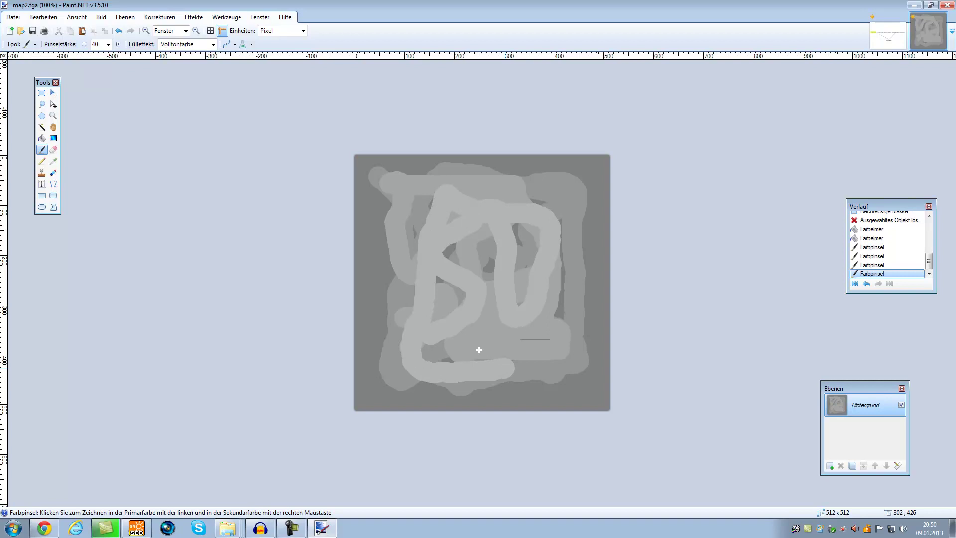
click(184, 18)
click(204, 34)
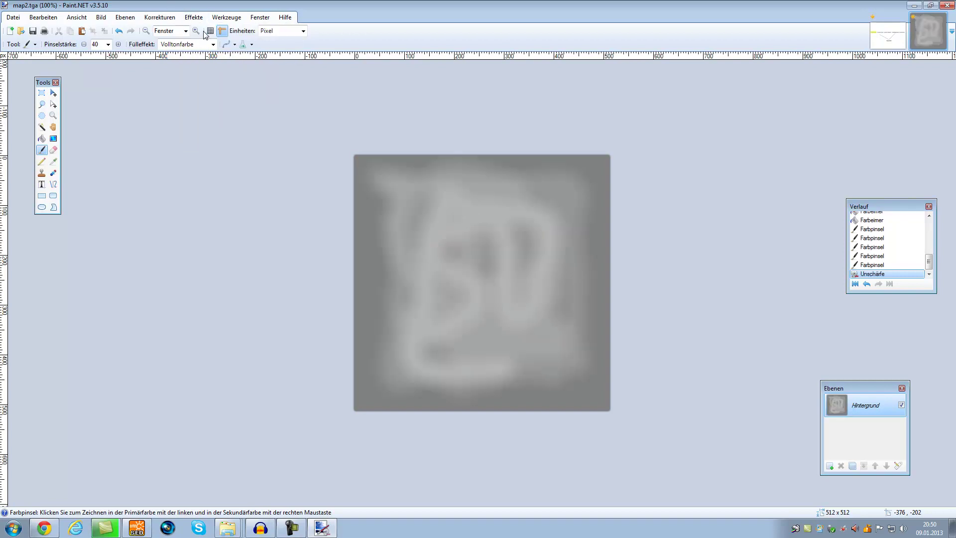
Step: Save the blurred brush-stroke heightmap as a new TGA file named map3 on the Desktop, accepting the save settings
click(13, 17)
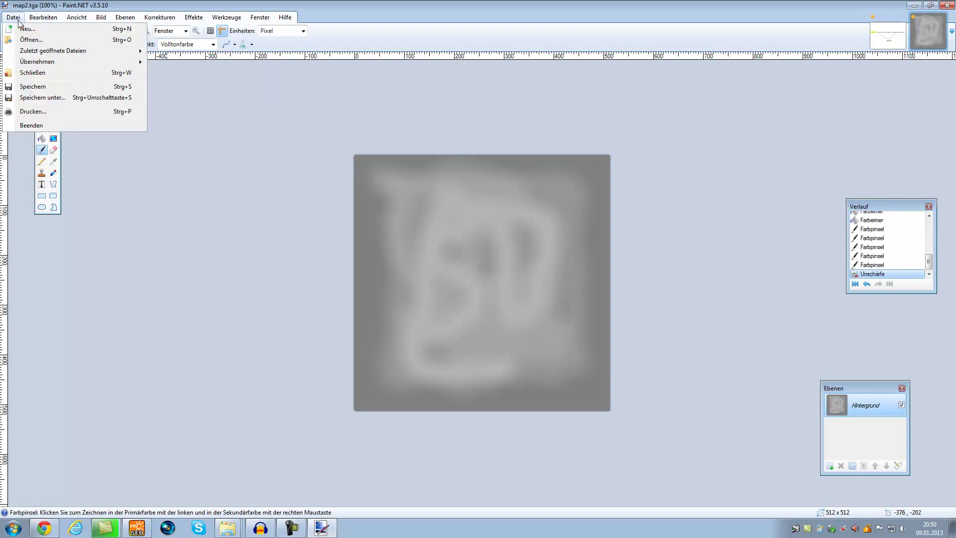
click(43, 97)
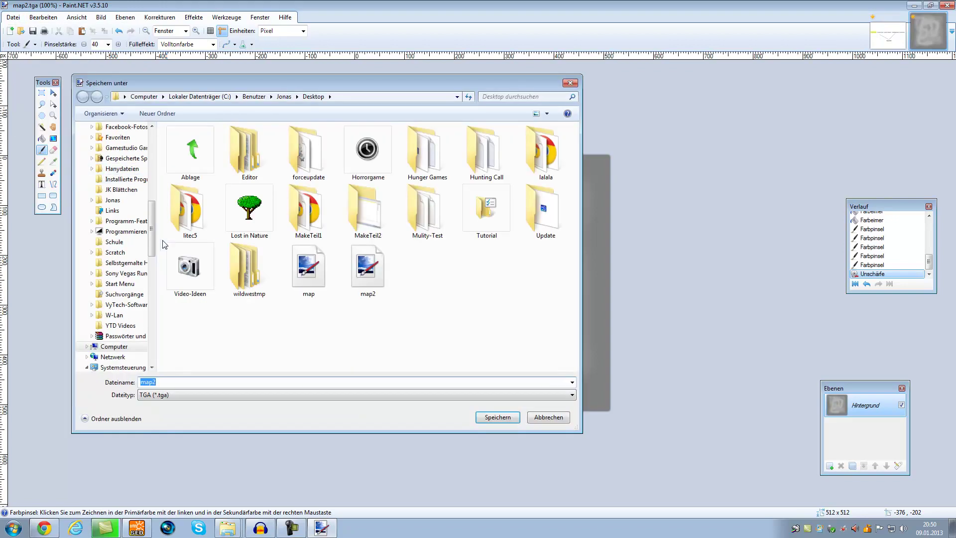
key(BackSpace)
text(3)
key(Return)
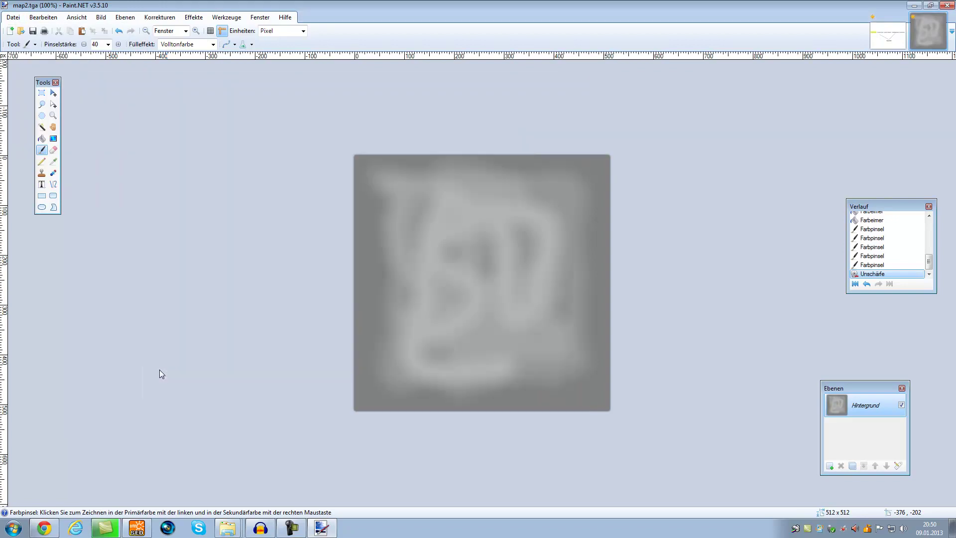
key(Return)
Step: Erase the entire canvas with a rectangular selection and fill it with uniform grey for a flat heightmap
click(41, 92)
drag(347, 148, 616, 417)
key(Delete)
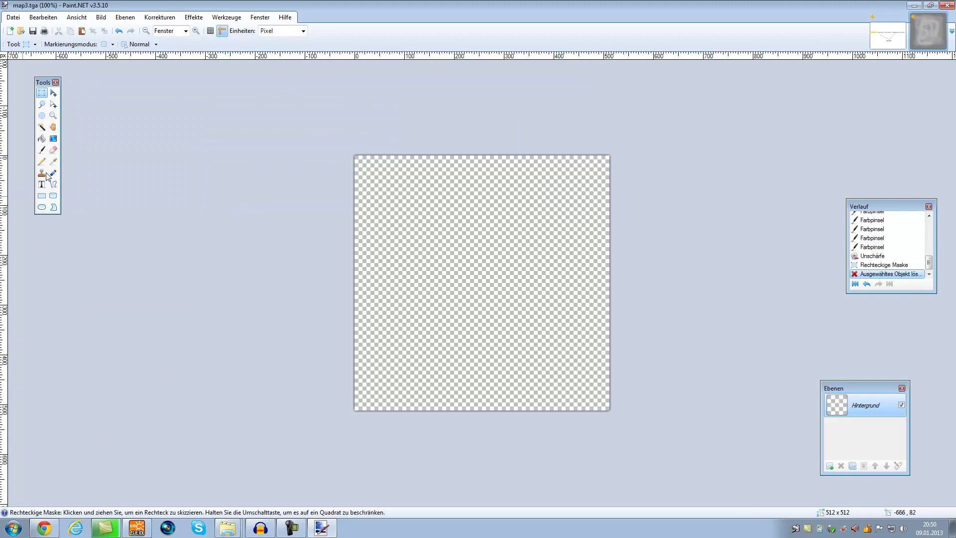
click(41, 139)
click(489, 379)
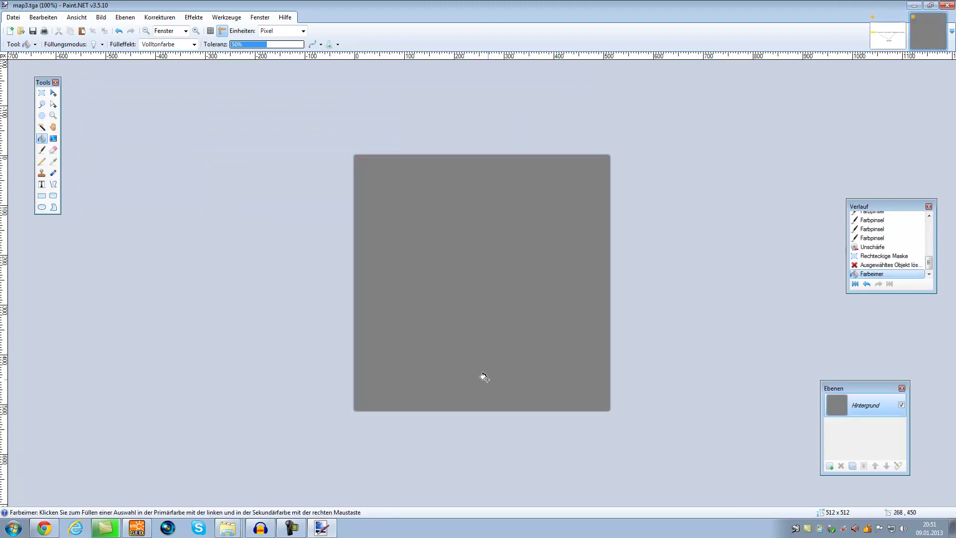
Step: Save the flat grey heightmap as a new TGA file named map4 on the Desktop with automatic bit depth
click(13, 17)
click(59, 103)
text(map3)
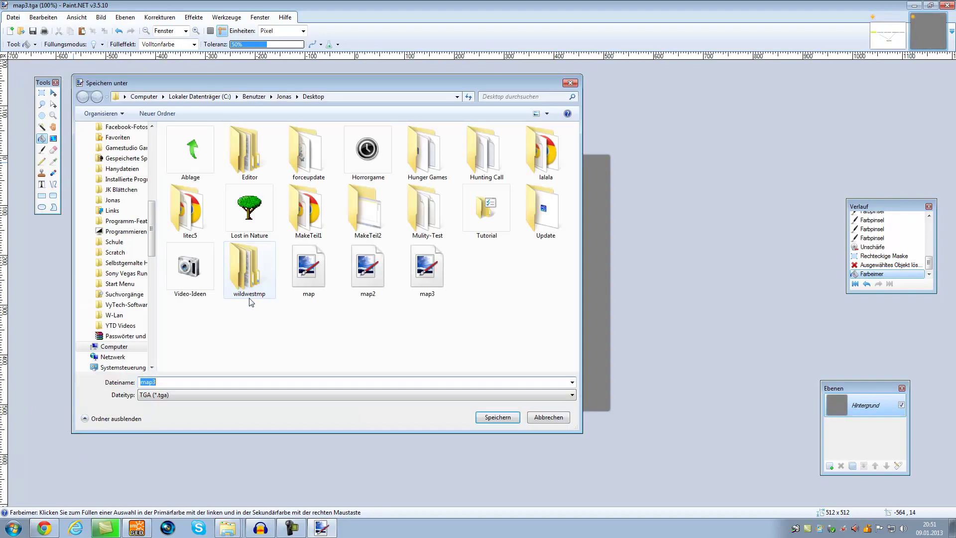
key(Escape)
key(Escape)
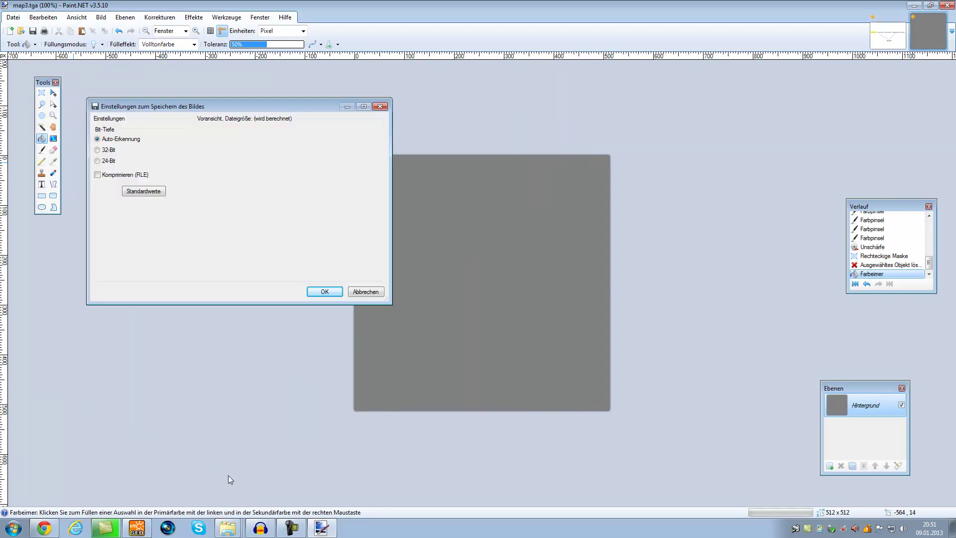
click(322, 289)
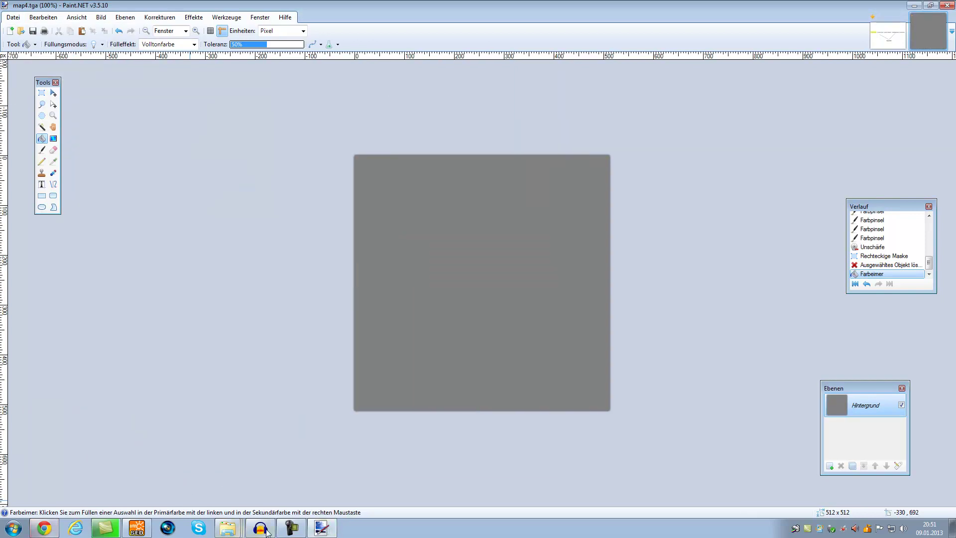
Step: Start the MED Modell-Editor, then return to Paint.NET and show the workflow diagram image
click(14, 527)
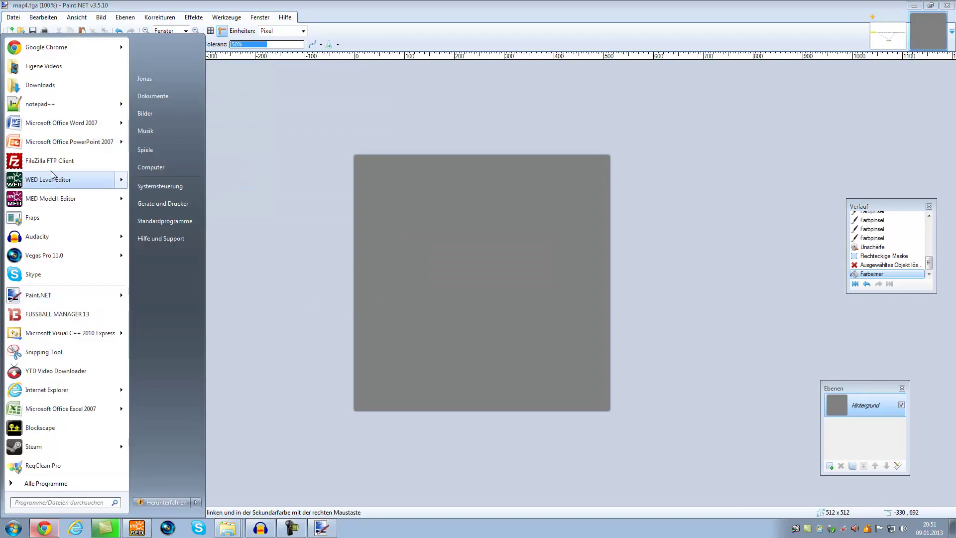
click(224, 255)
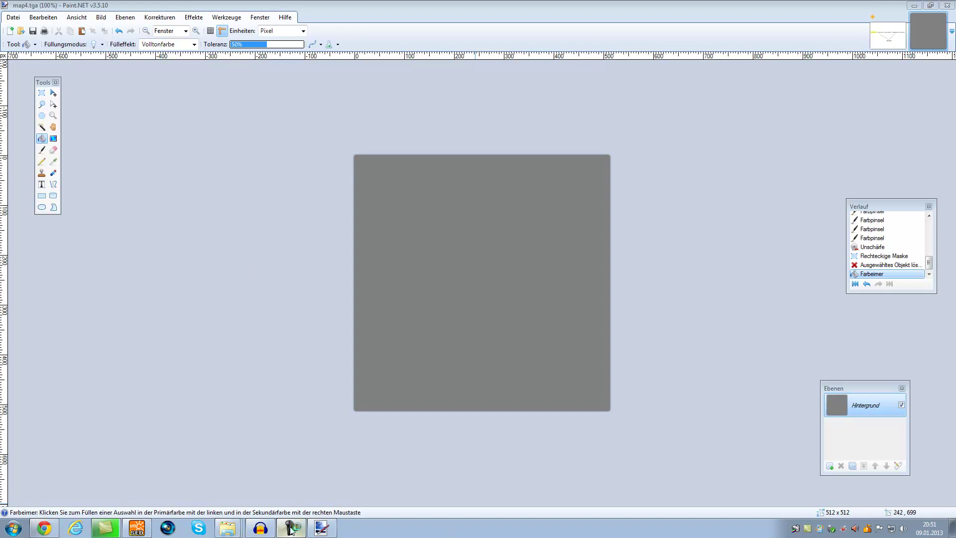
click(261, 415)
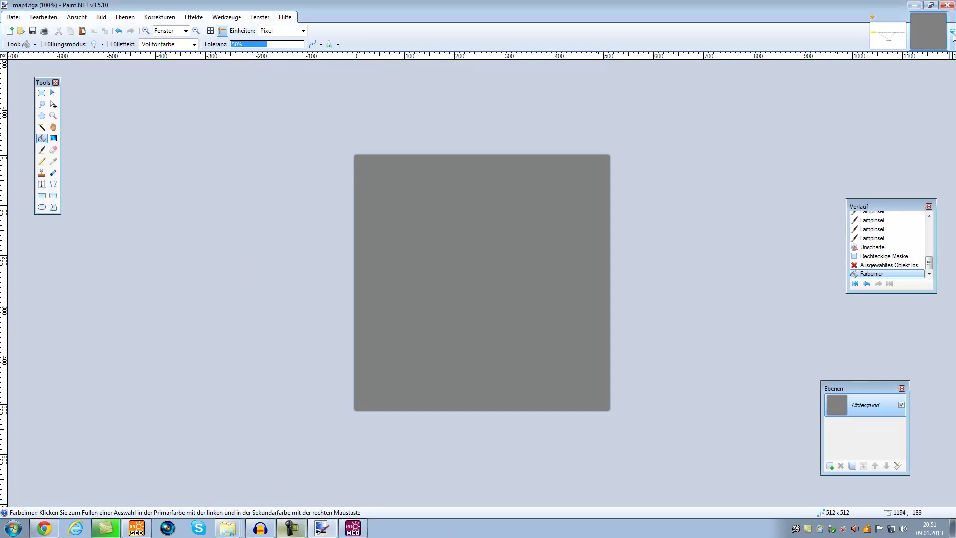
key(ctrl+Tab)
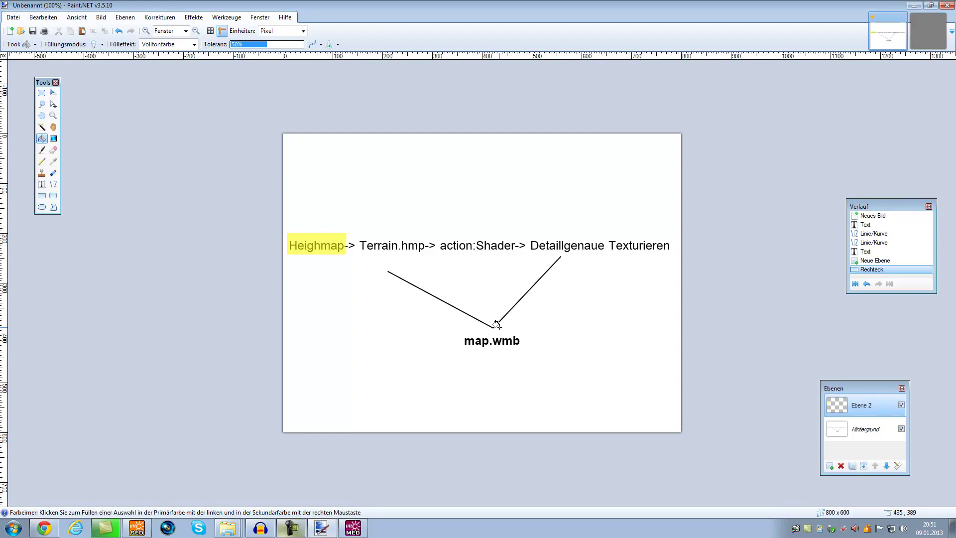
Step: Create a new 512 x 512 px image and fill it completely with bright green
click(10, 32)
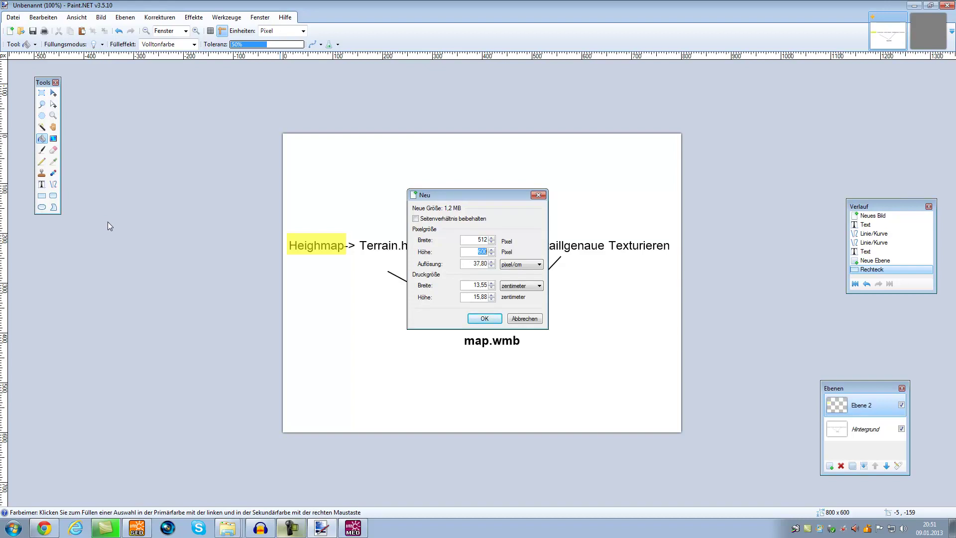
key(Return)
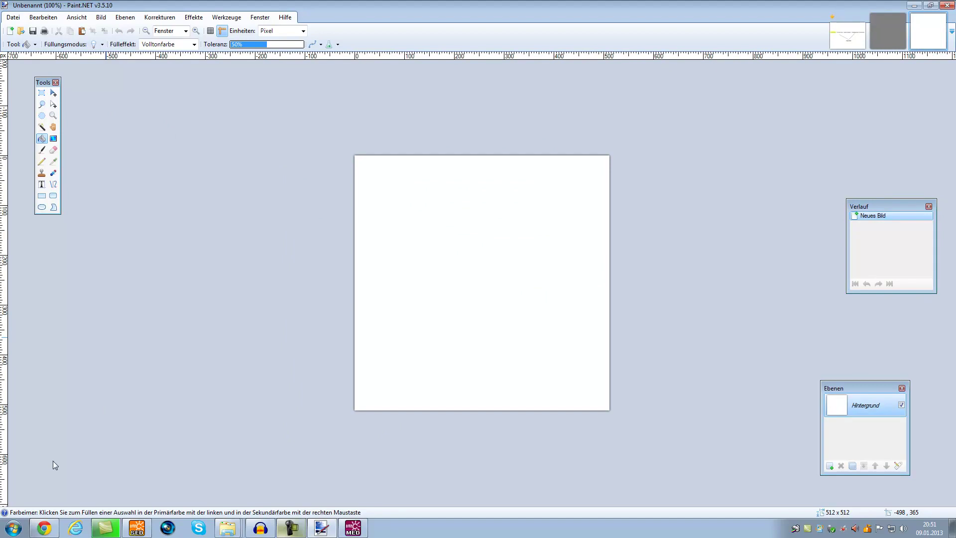
click(386, 257)
Step: Save the green image as a TGA file named green_skin on the Desktop with automatic bit depth
click(13, 17)
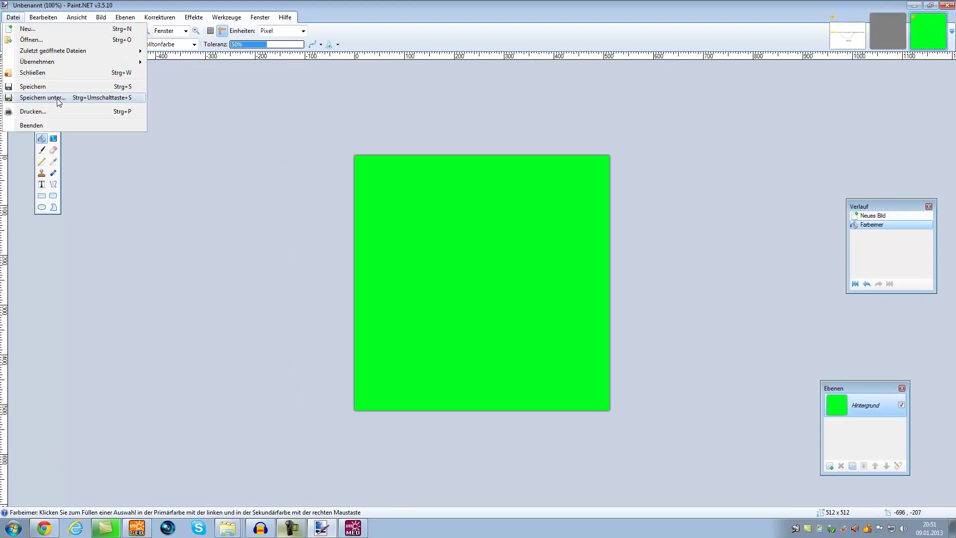
click(22, 94)
click(118, 194)
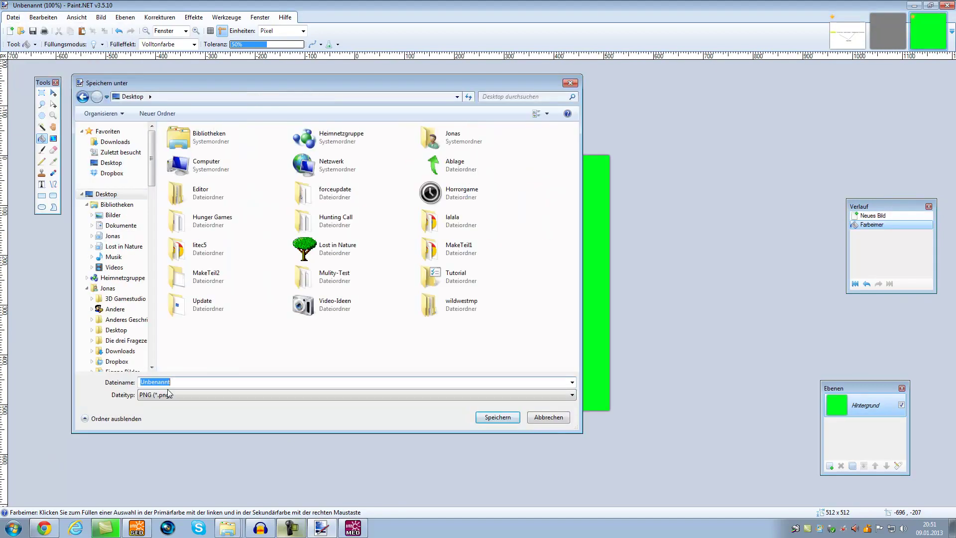
click(172, 394)
click(186, 457)
double_click(154, 381)
text(gr)
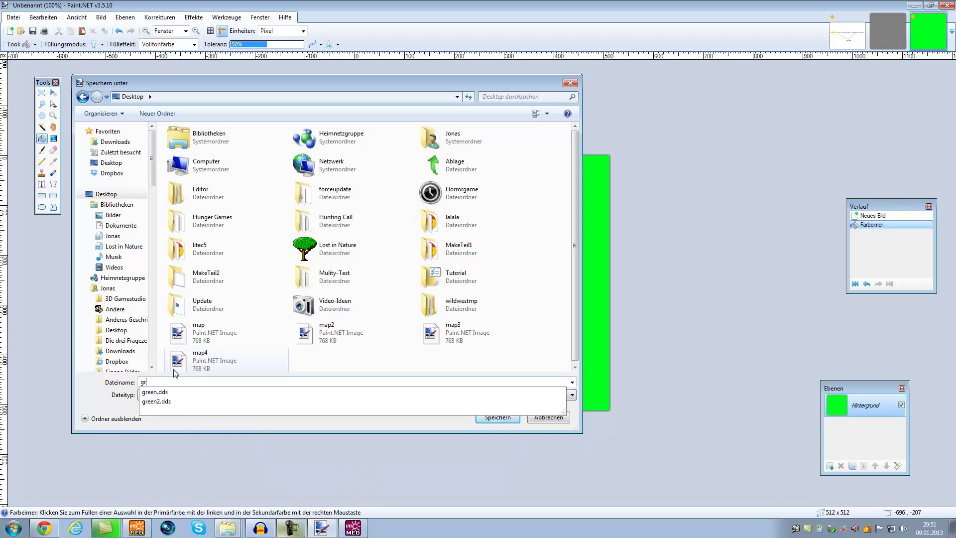
text(een3)
key(Return)
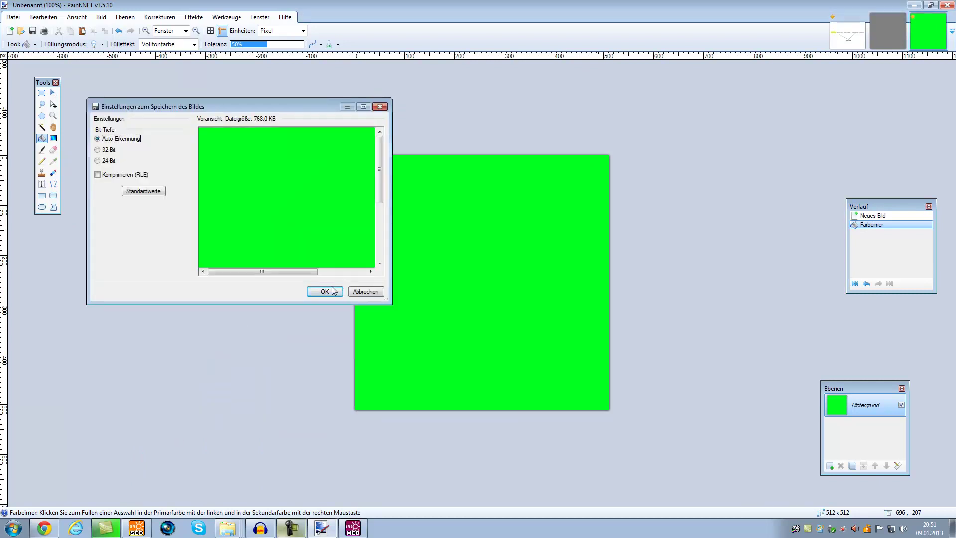
click(324, 291)
Step: Switch to MED and import a terrain from the hilly map3 heightmap image on the Desktop
click(352, 528)
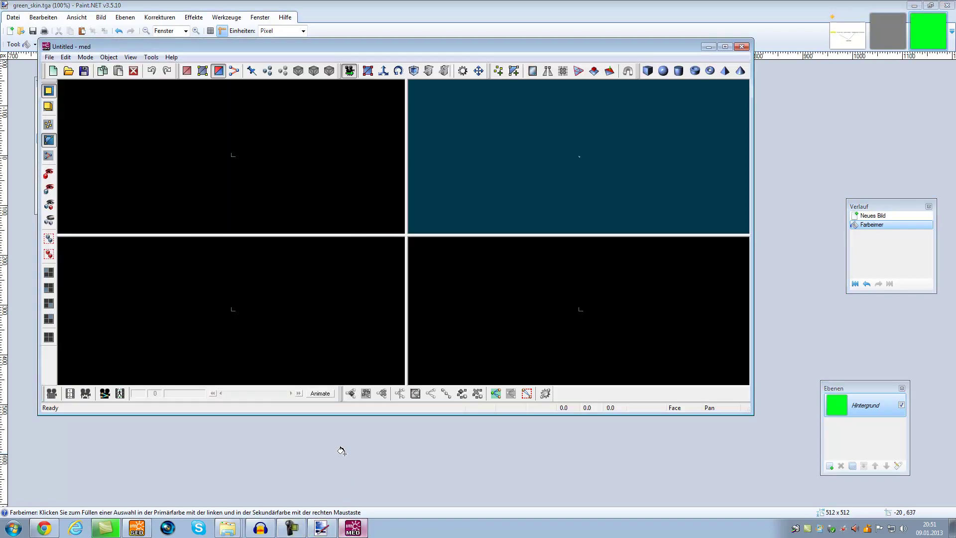
click(65, 57)
mouse_move(49, 58)
mouse_move(241, 188)
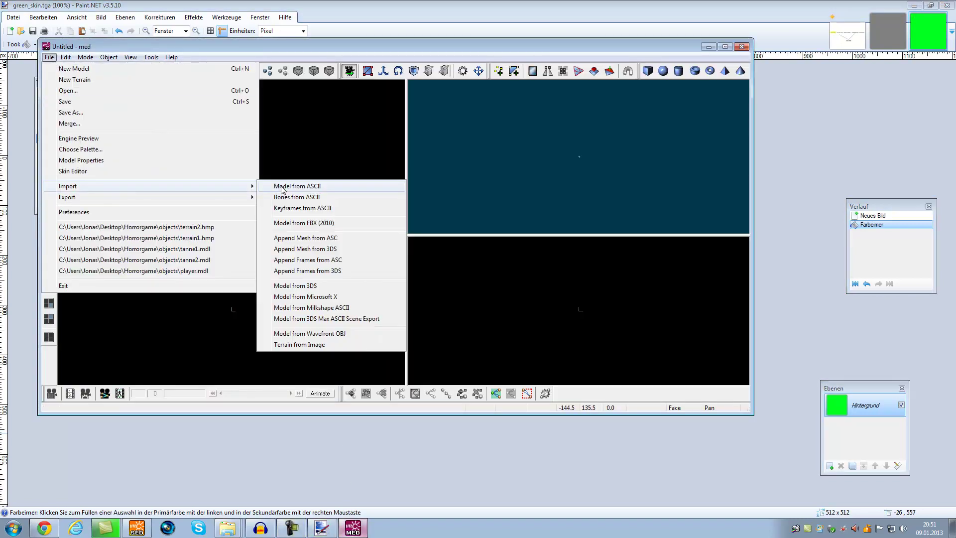
click(305, 344)
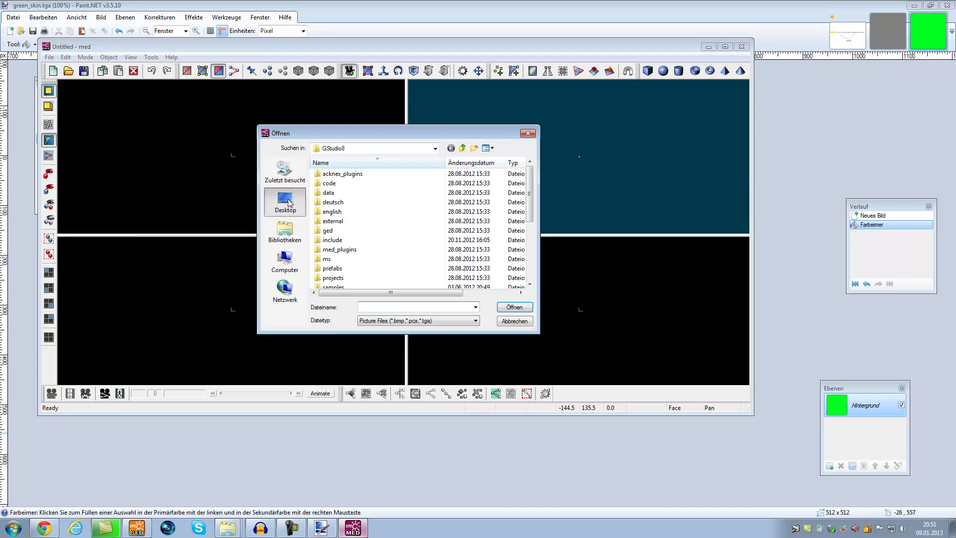
click(285, 200)
scroll(374, 253, down, 5)
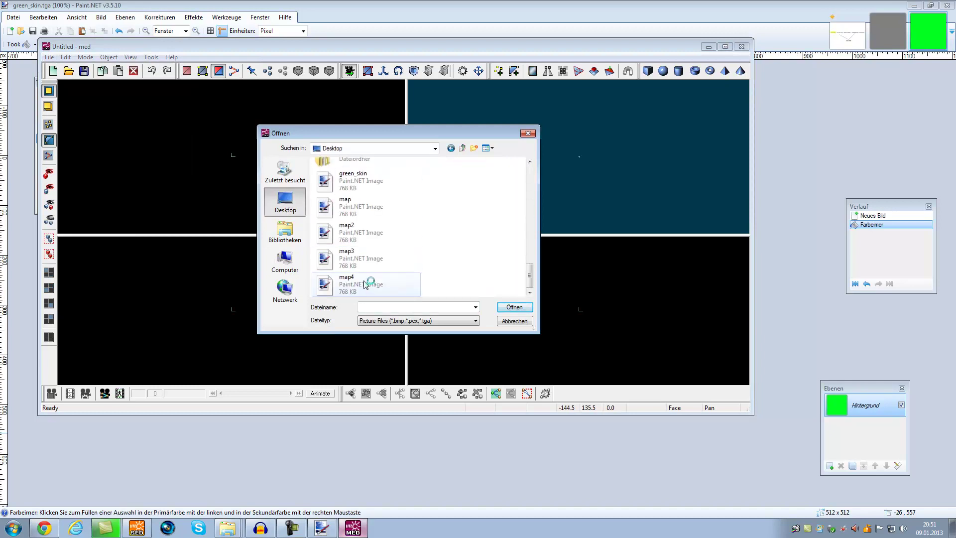
double_click(366, 285)
key(Return)
Step: Inspect the hilly terrain in the 3D view and save it as terrain3 in HMP format in the objects folder
drag(532, 169, 655, 190)
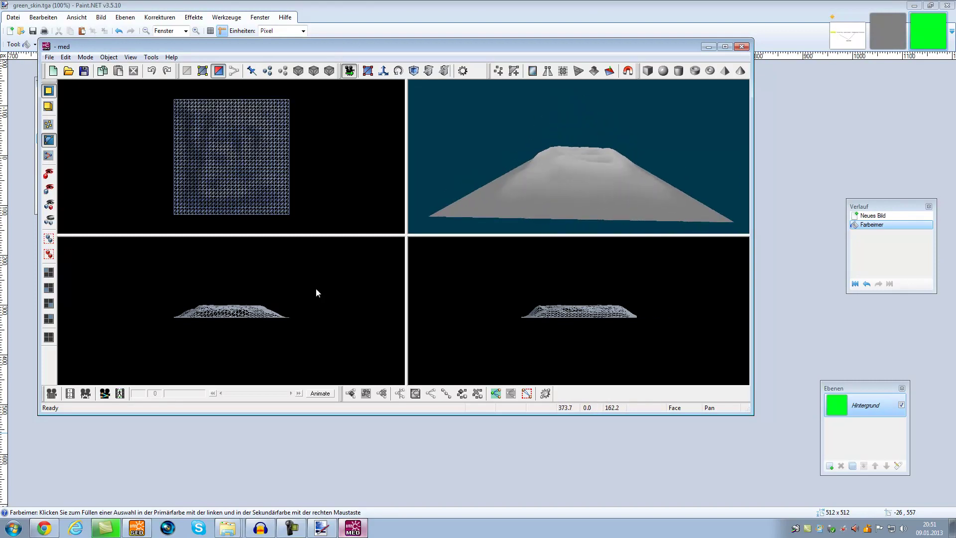
scroll(293, 231, down, 1)
drag(438, 196, 498, 165)
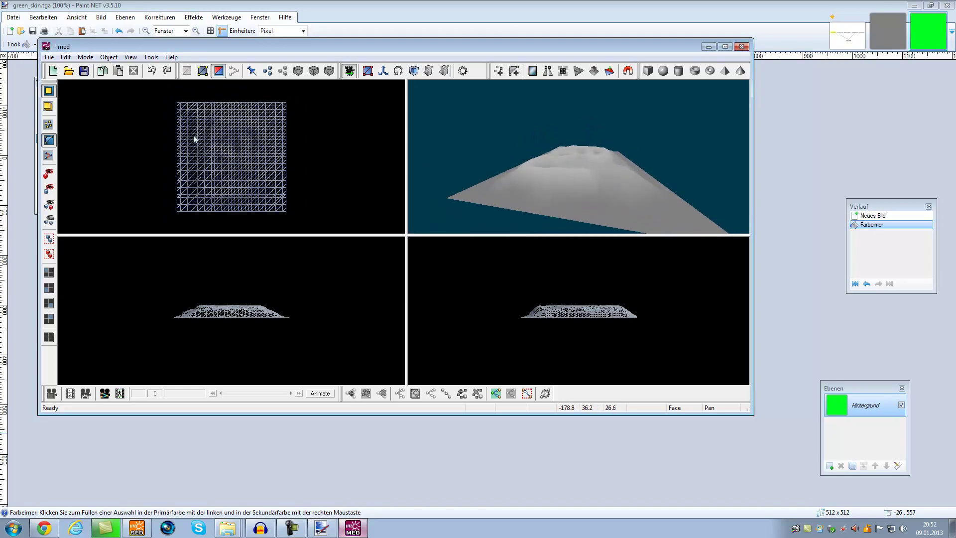
click(54, 58)
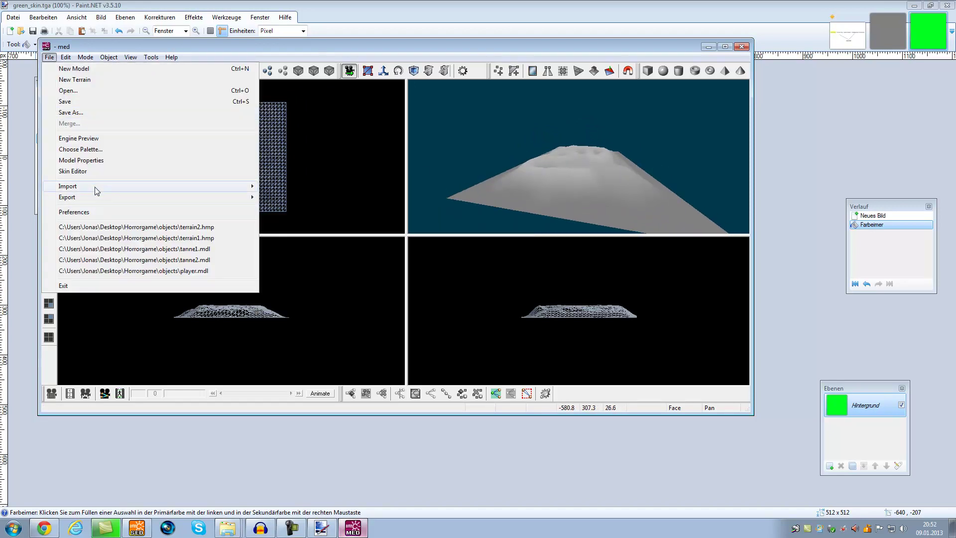
click(101, 114)
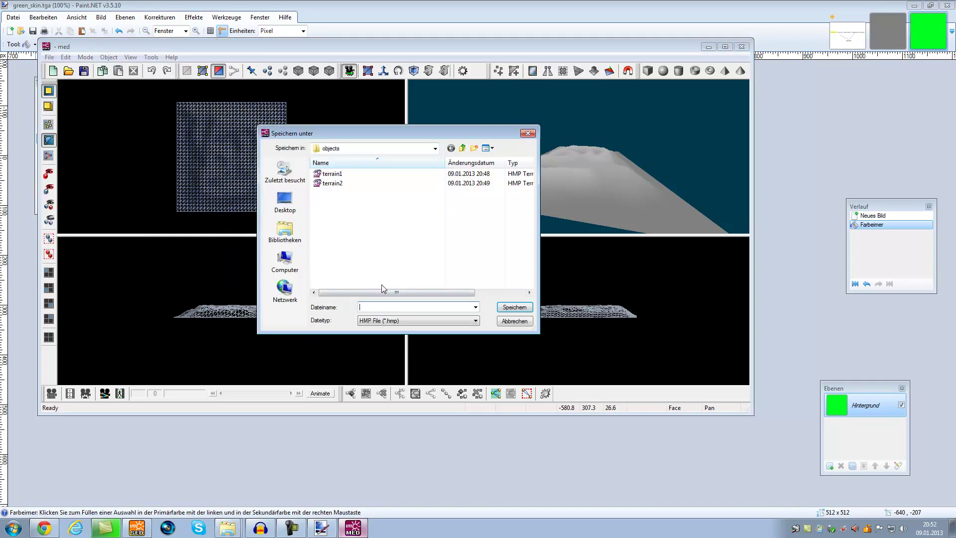
text(terrain3)
key(Return)
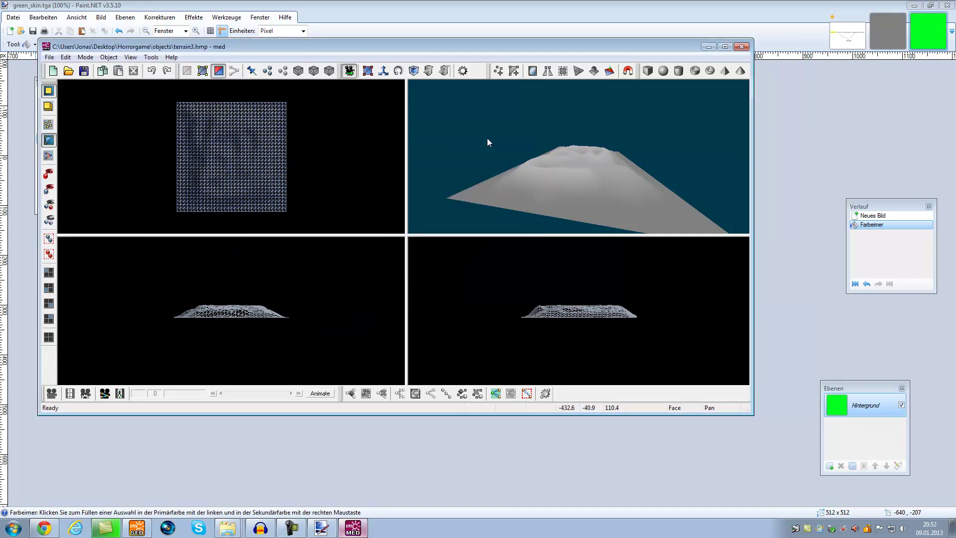
Step: Import a terrain from the flat grey map4 heightmap image on the Desktop
click(49, 57)
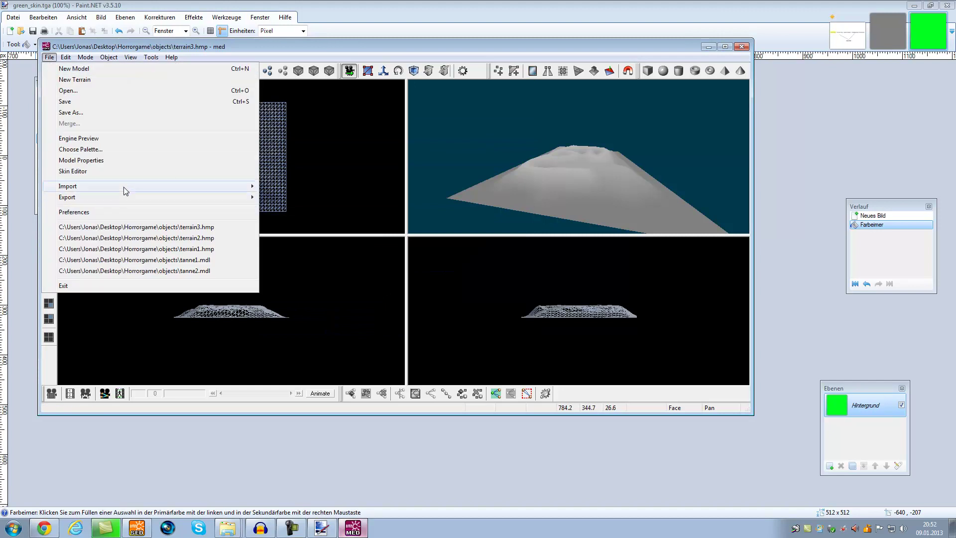
mouse_move(123, 190)
click(337, 343)
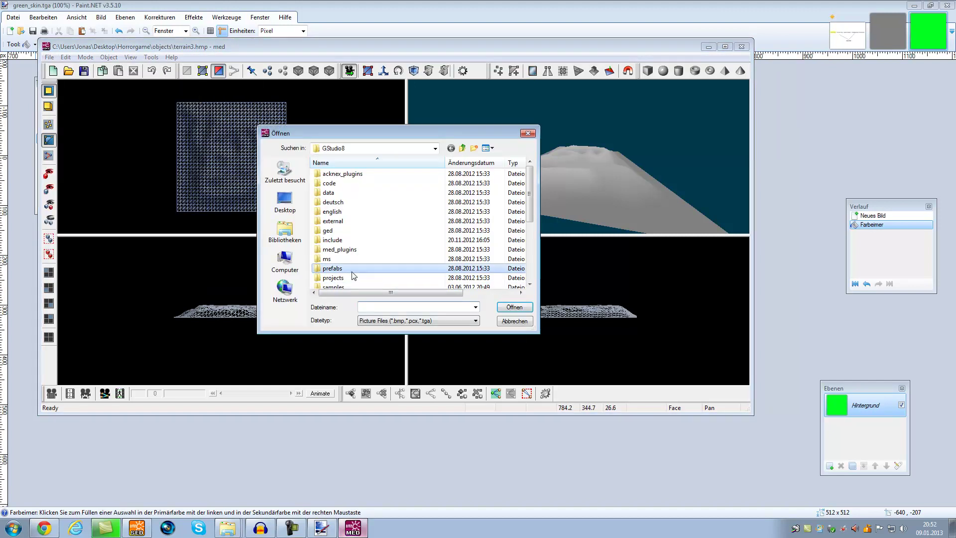
click(284, 200)
drag(530, 176, 540, 283)
double_click(346, 284)
click(392, 295)
Step: Save the flat terrain as terrain4 in HMP format in the objects folder
mouse_move(509, 165)
middle_down()
mouse_move(520, 161)
mouse_move(521, 174)
middle_up()
click(49, 57)
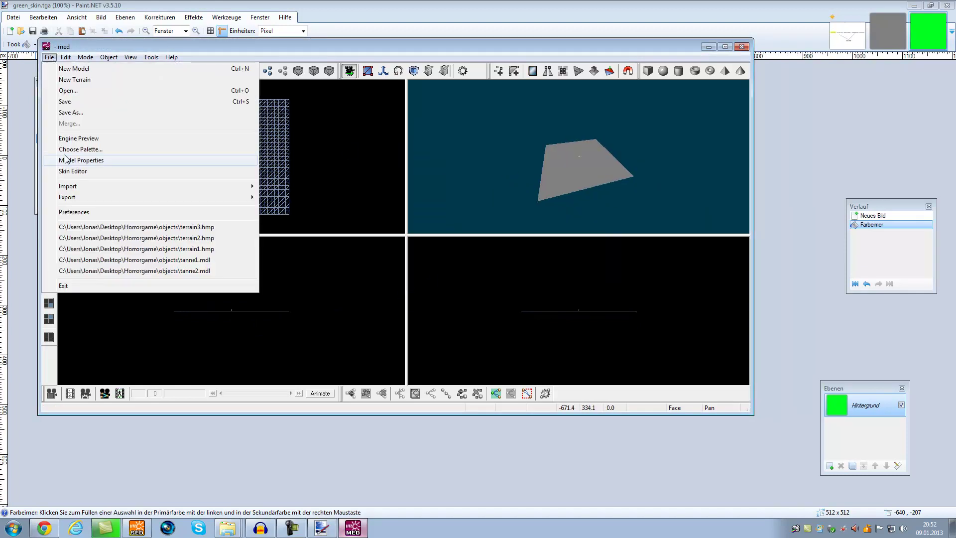
click(71, 112)
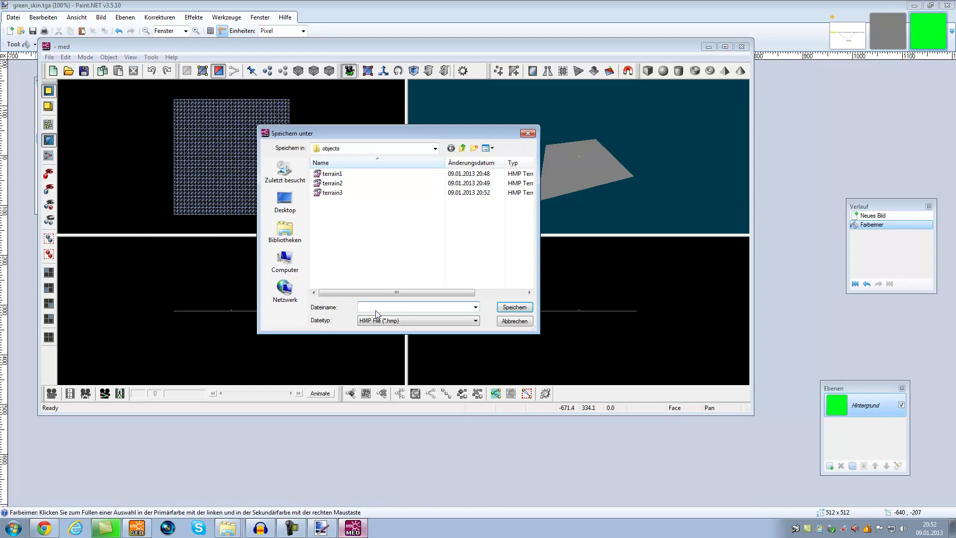
text(terrain5)
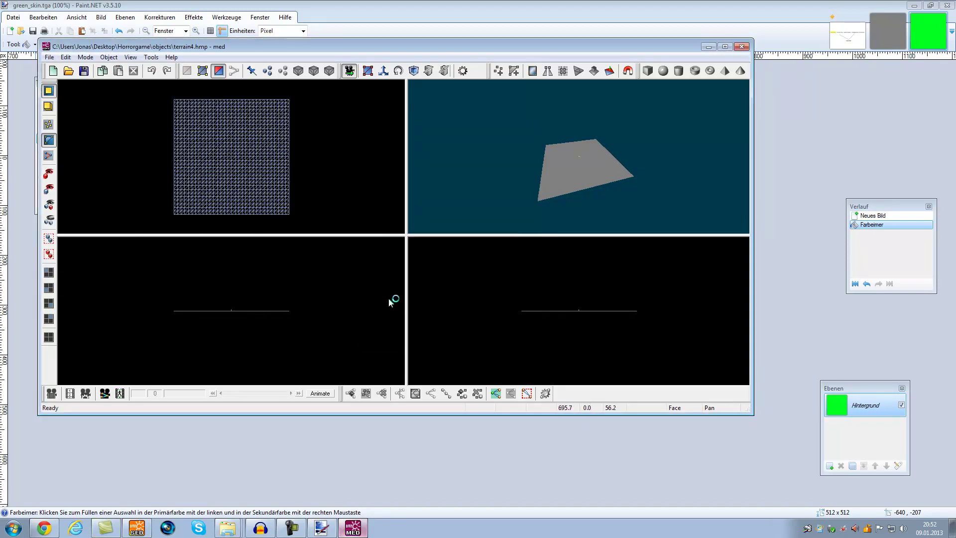
Step: Open the skin manager for the flat terrain and duplicate its grey skin
click(109, 57)
click(133, 105)
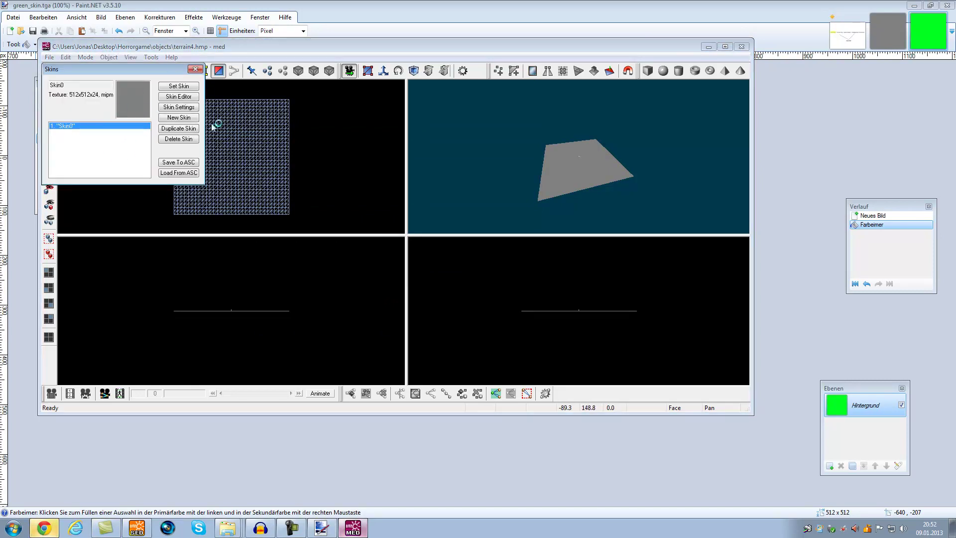
click(178, 128)
click(112, 98)
Step: Load the Desktop file green2.dds as the texture of Skin0 in its skin settings
click(89, 126)
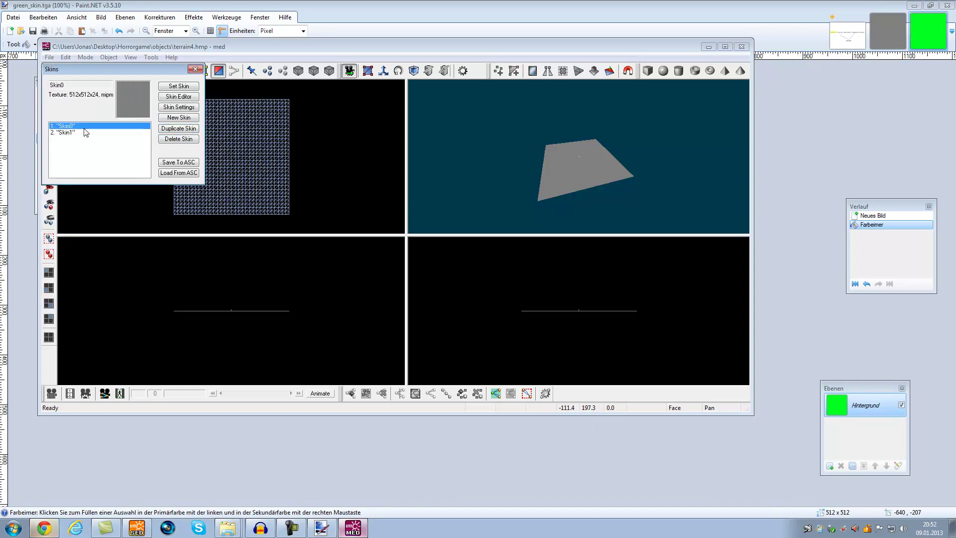
click(180, 108)
click(108, 231)
click(106, 247)
click(28, 169)
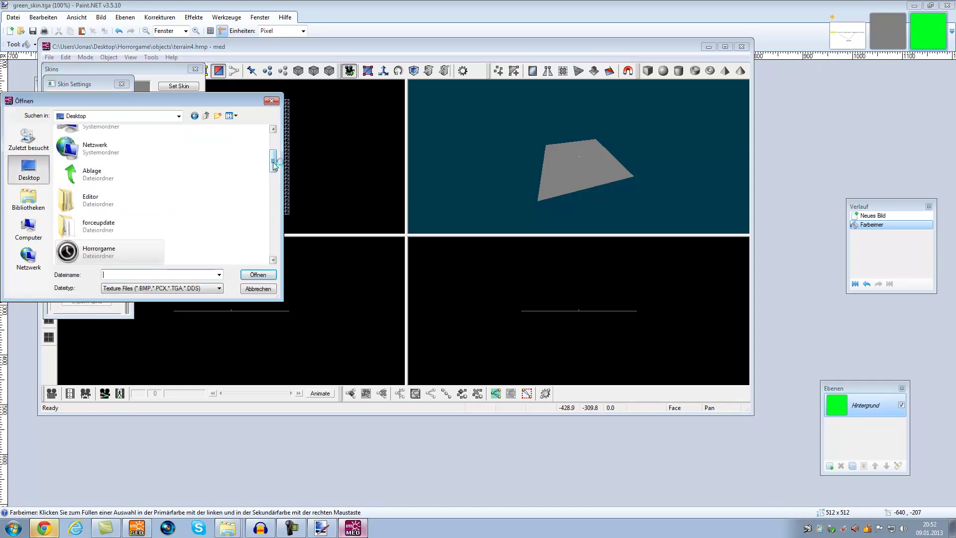
scroll(271, 255, down, 5)
double_click(91, 145)
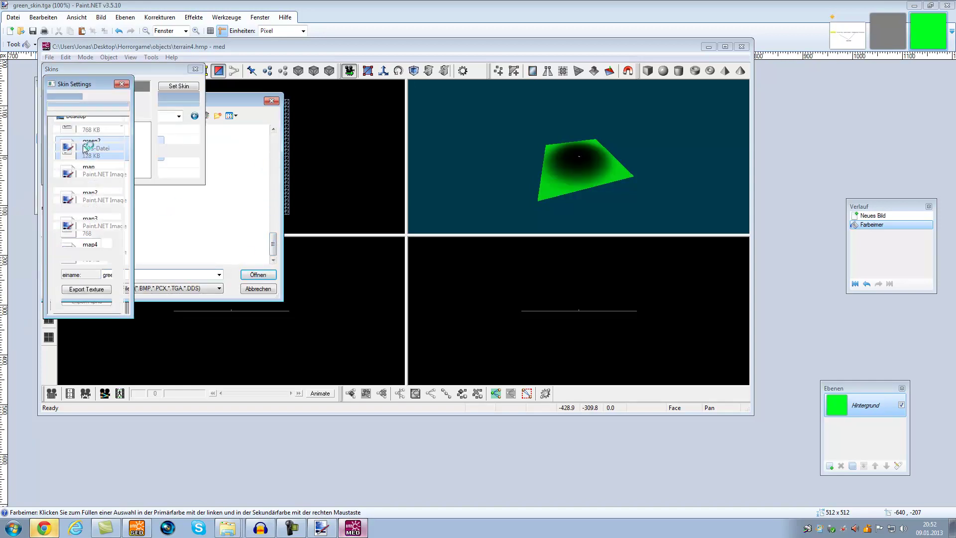
Step: Replace the texture of Skin0 with green_skin.tga from the Desktop
click(106, 243)
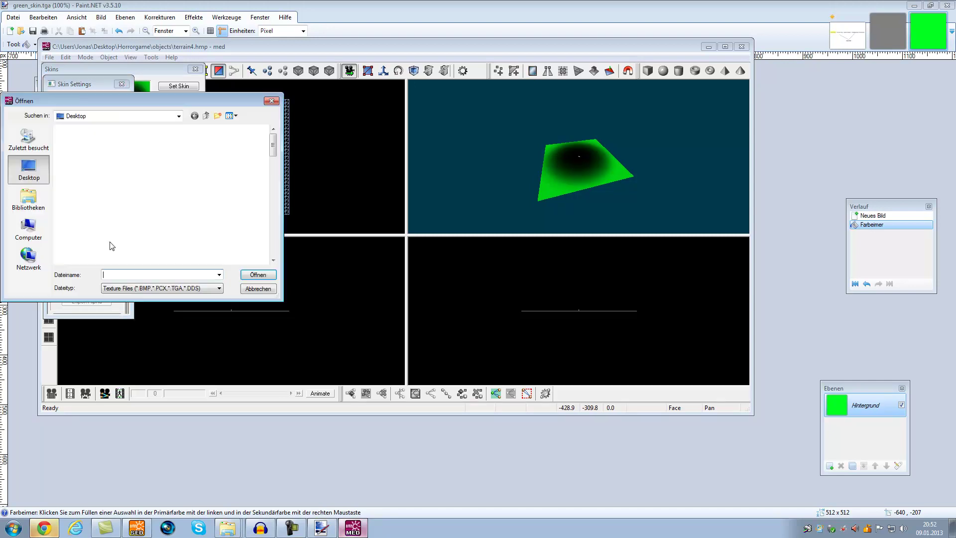
drag(272, 149, 274, 249)
double_click(88, 225)
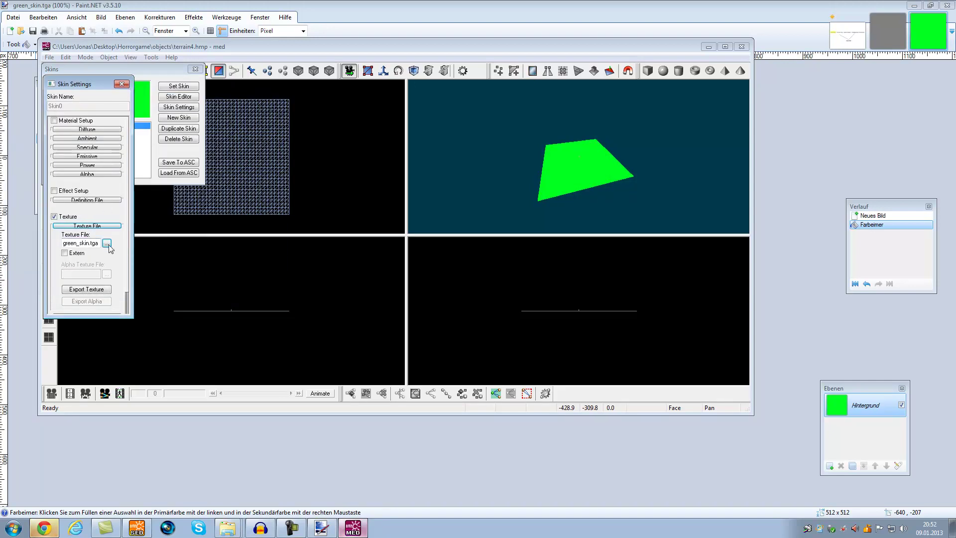
Step: Set green.dds from the Desktop as the texture of Skin0 and close the skin settings
click(106, 243)
drag(273, 144, 278, 246)
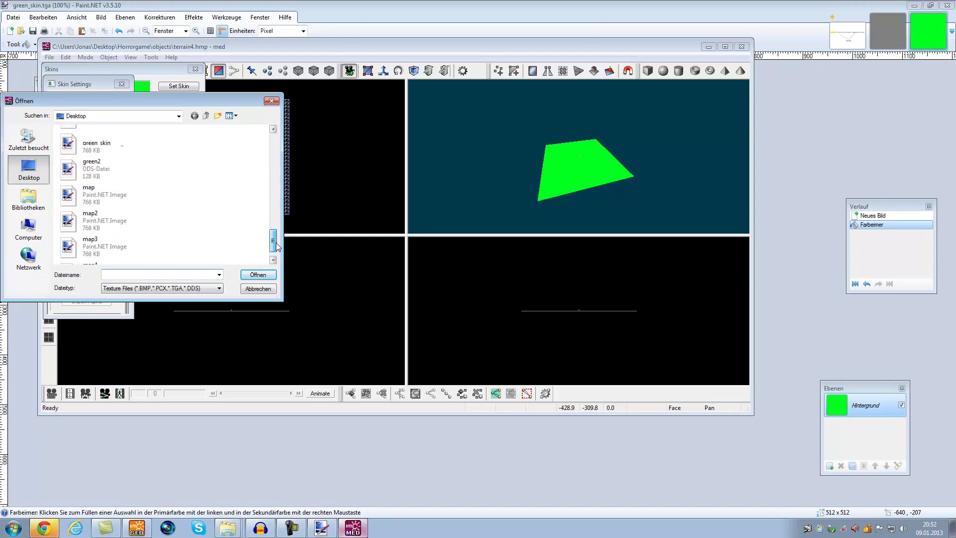
scroll(111, 200, up, 5)
click(112, 205)
double_click(112, 181)
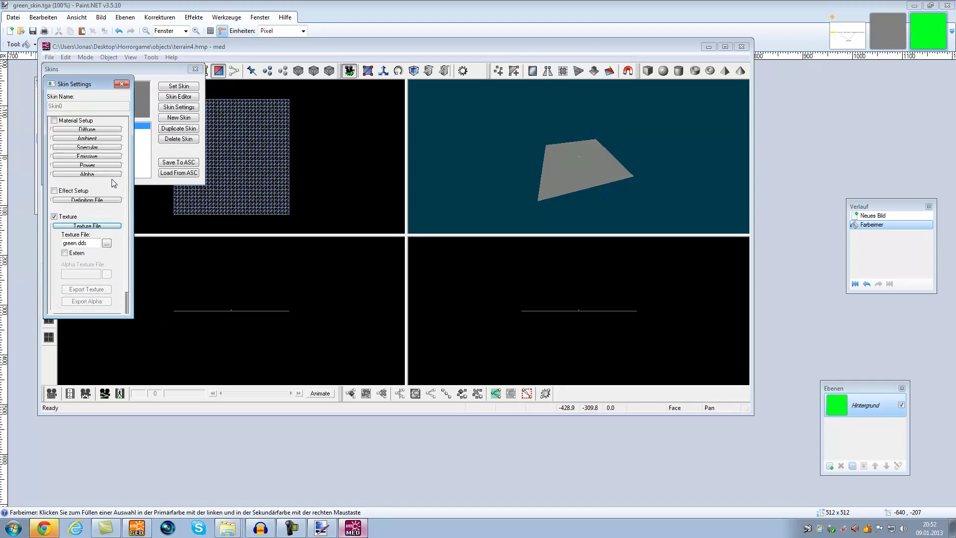
click(122, 84)
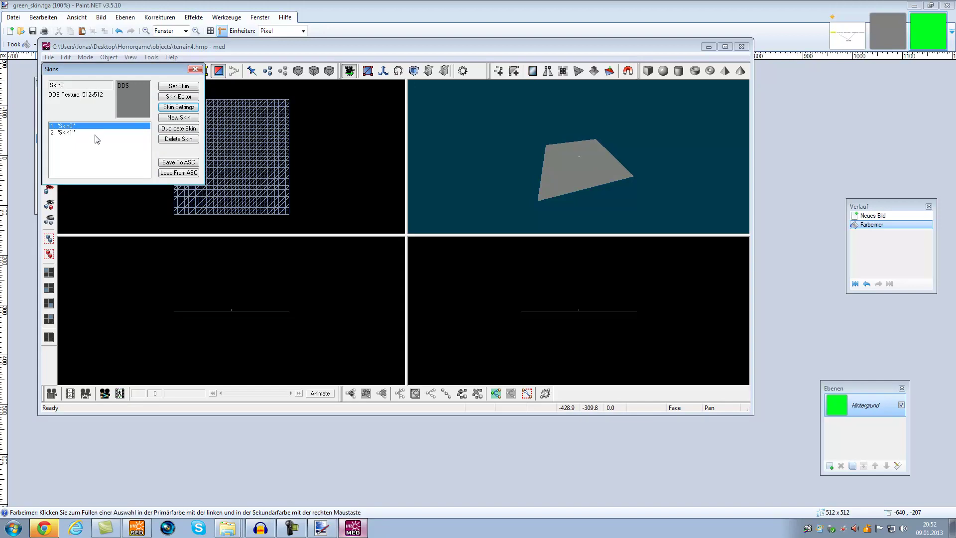
Step: Reopen the settings of Skin0, assign green_skin.tga as its texture and close the settings
click(96, 128)
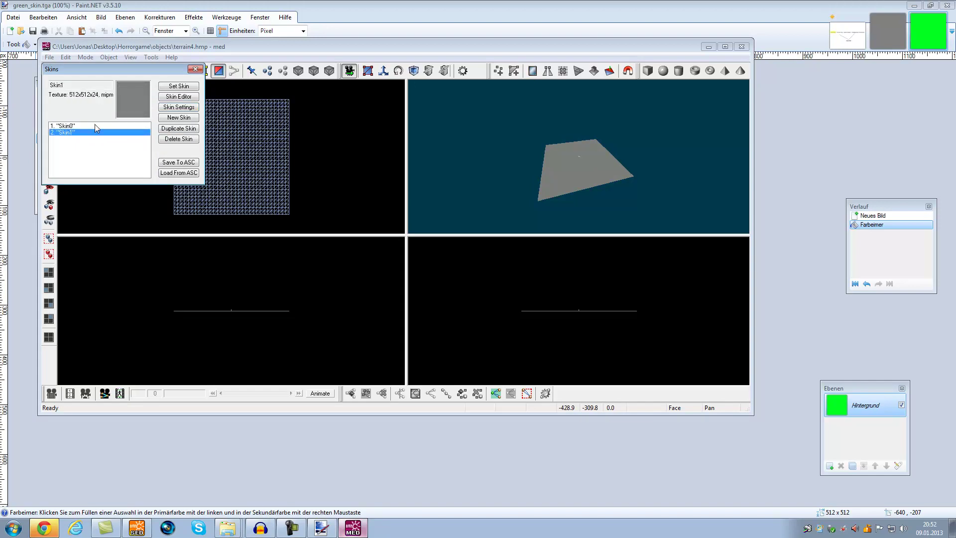
click(179, 107)
click(107, 244)
scroll(149, 190, down, 8)
click(127, 173)
scroll(130, 173, up, 3)
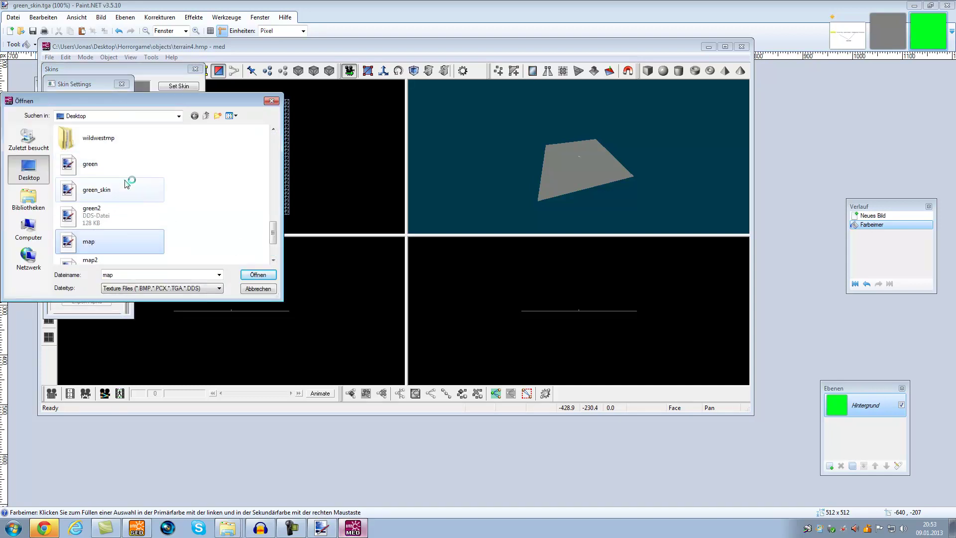
double_click(122, 207)
click(121, 83)
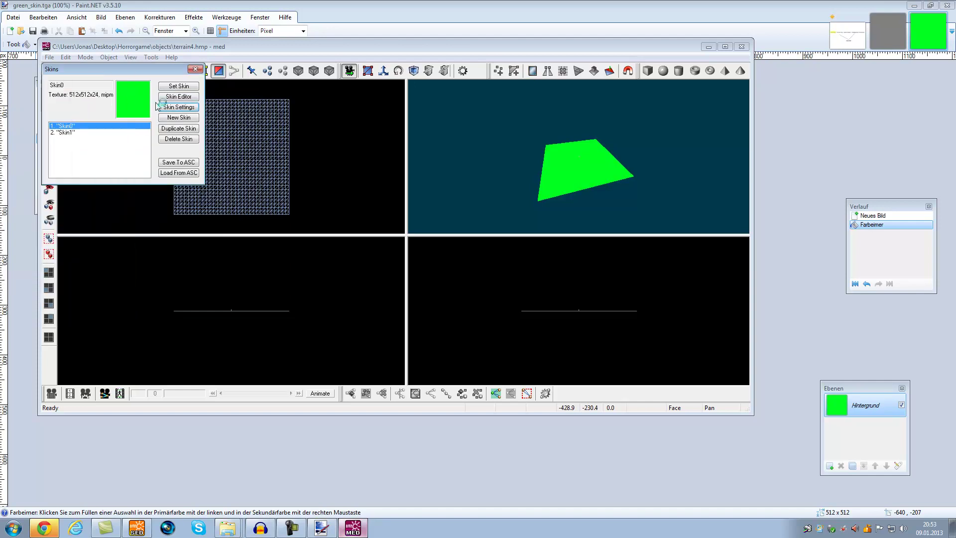
Step: Compare the textures of Skin0 and Skin1 in the skin manager and close it
click(82, 133)
click(82, 126)
click(82, 132)
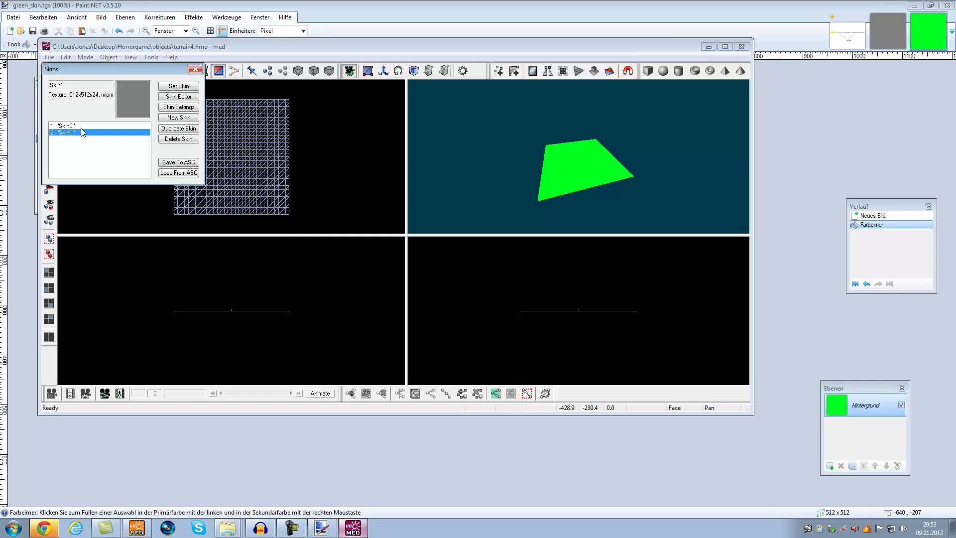
click(85, 126)
click(88, 131)
click(86, 126)
click(195, 69)
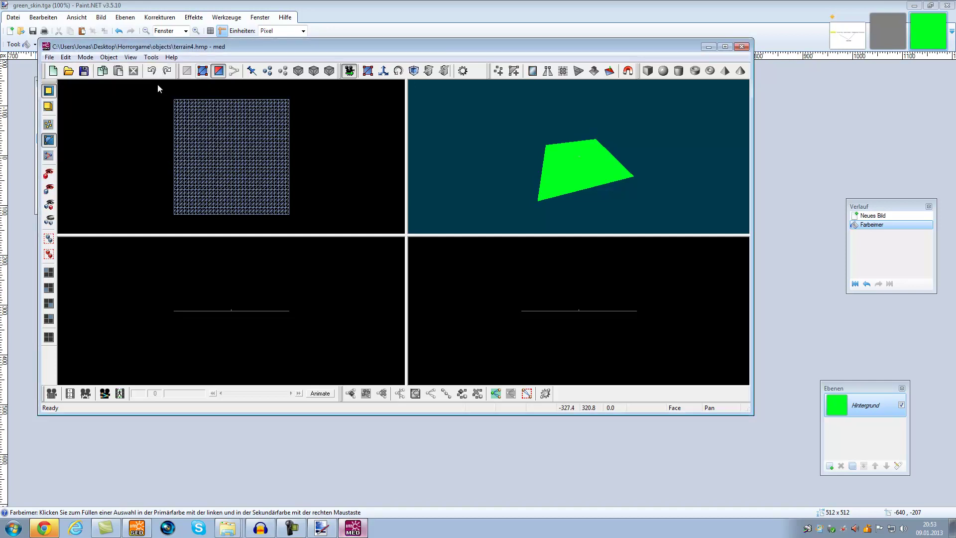
Step: Open terrain3 from the objects folder of the Horrorgame project and bring up its skin manager
click(68, 71)
click(282, 200)
double_click(355, 276)
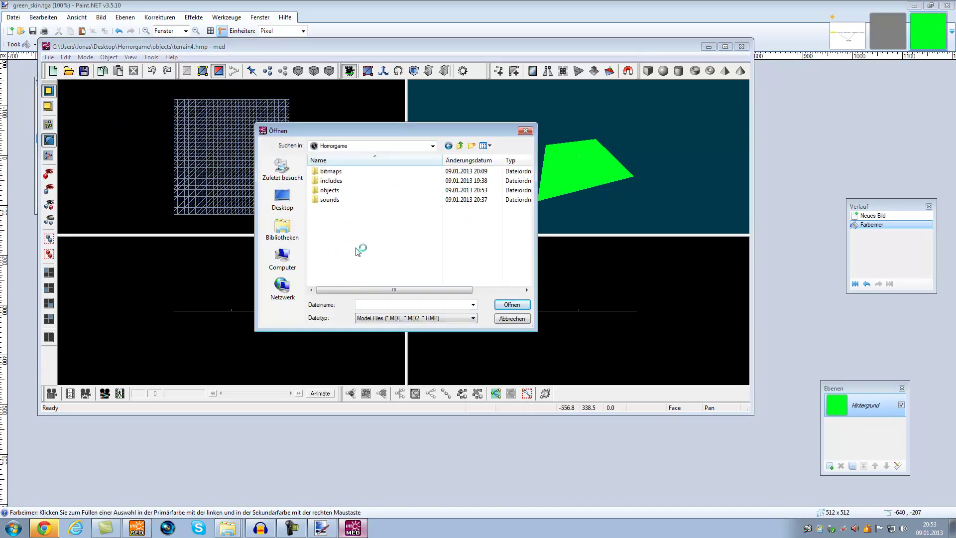
double_click(349, 190)
scroll(515, 203, down, 5)
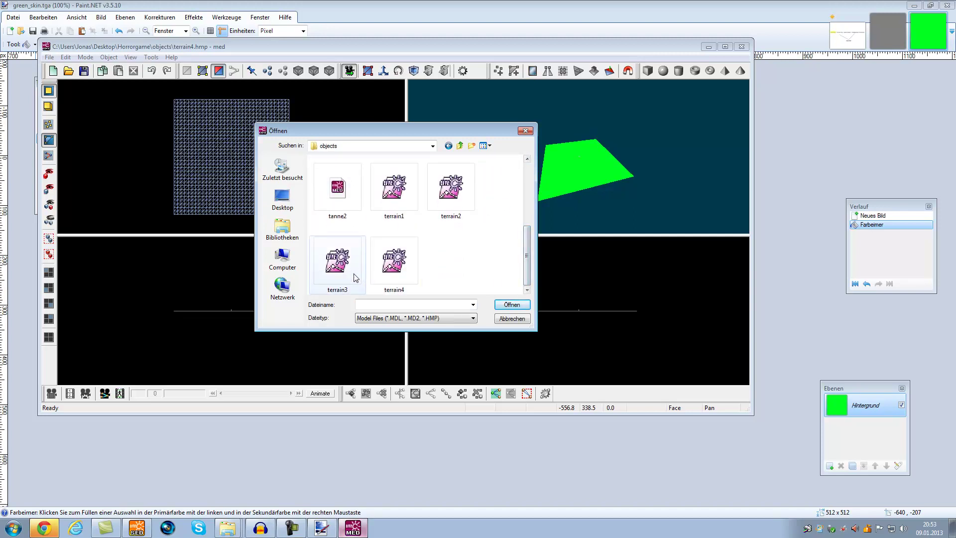
double_click(357, 277)
click(108, 56)
click(121, 106)
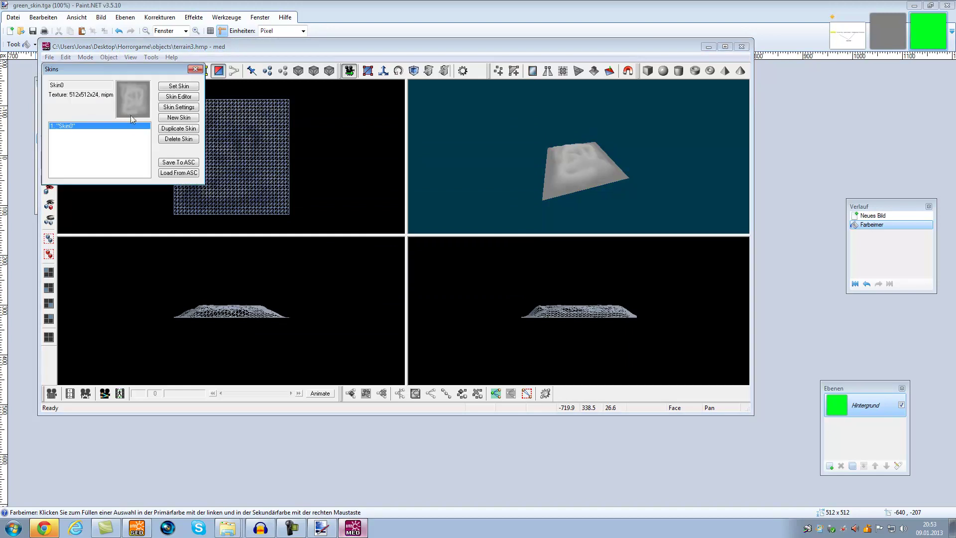
Step: Duplicate Skin0 of terrain3, close the copy's settings and select Skin0 again
click(180, 129)
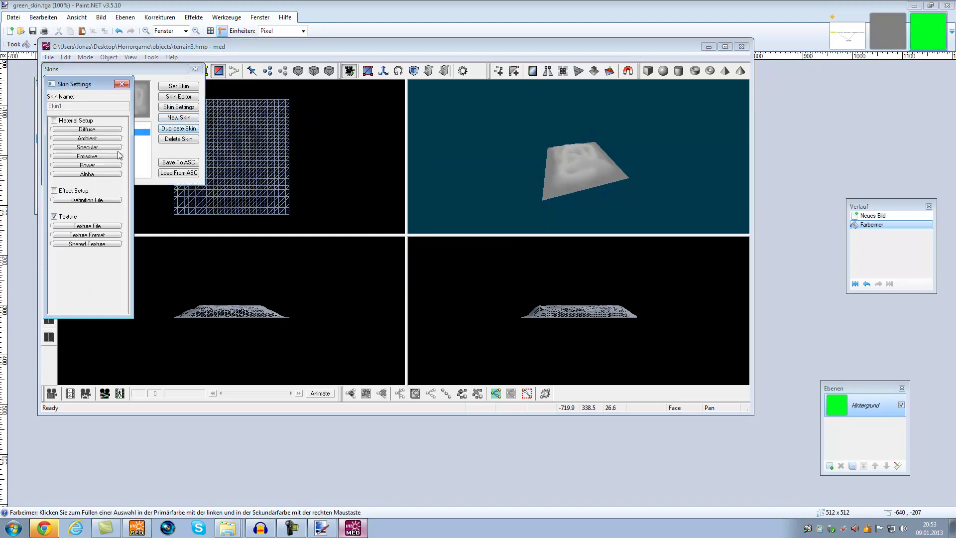
click(122, 84)
click(131, 126)
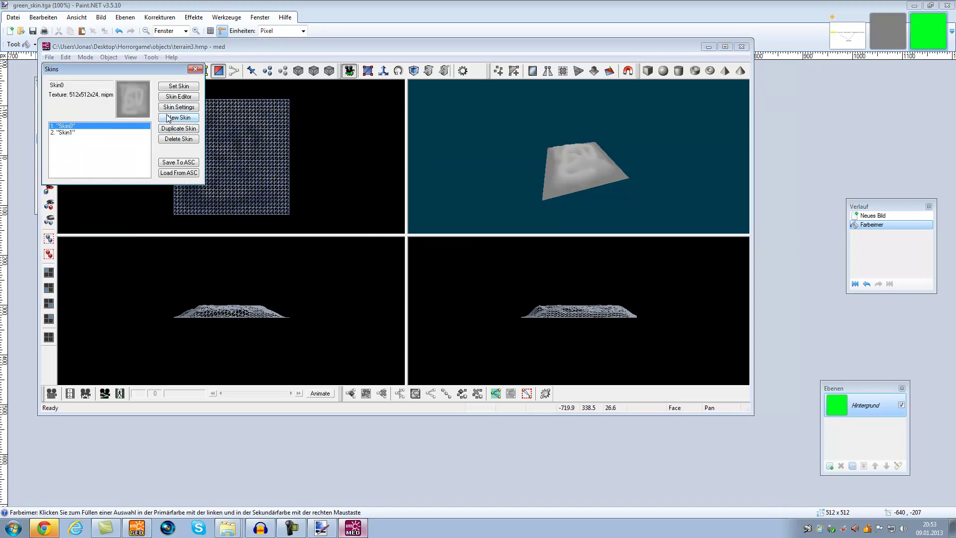
Step: Assign green_skin.tga from the Desktop as the texture of terrain3's Skin0 and close the skin settings and skin manager
click(175, 108)
click(87, 226)
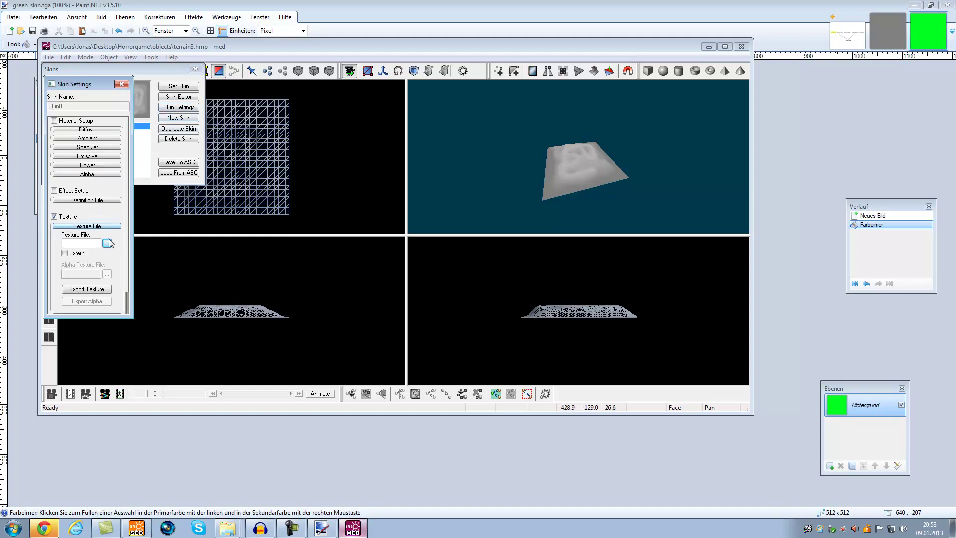
click(107, 244)
scroll(269, 149, down, 5)
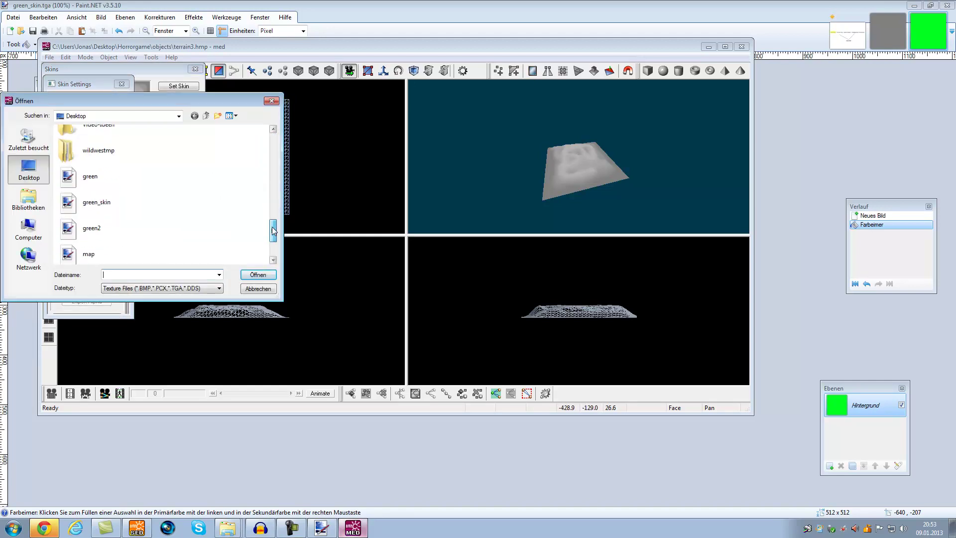
double_click(148, 221)
click(121, 84)
click(195, 68)
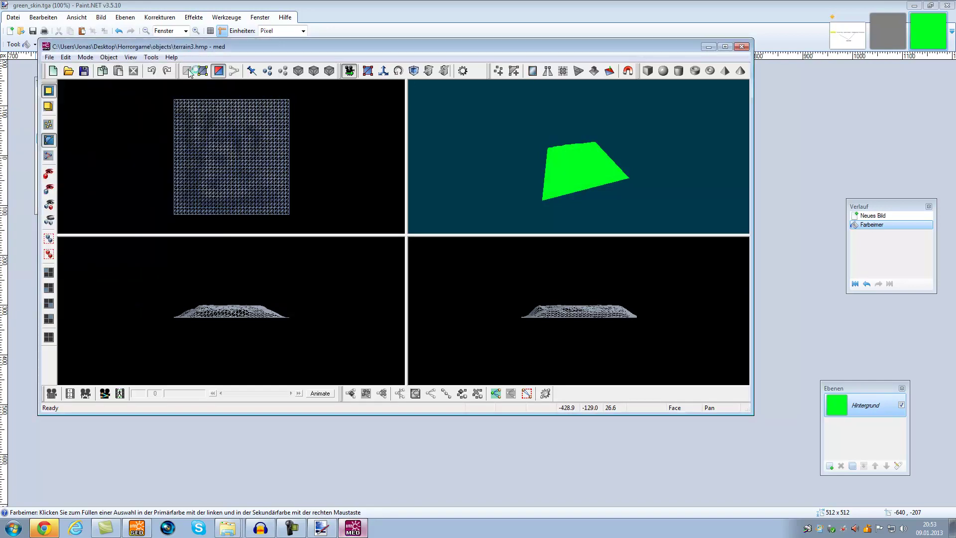
Step: Open terrain2 from the objects folder and bring up its skin manager
click(89, 73)
scroll(465, 268, down, 4)
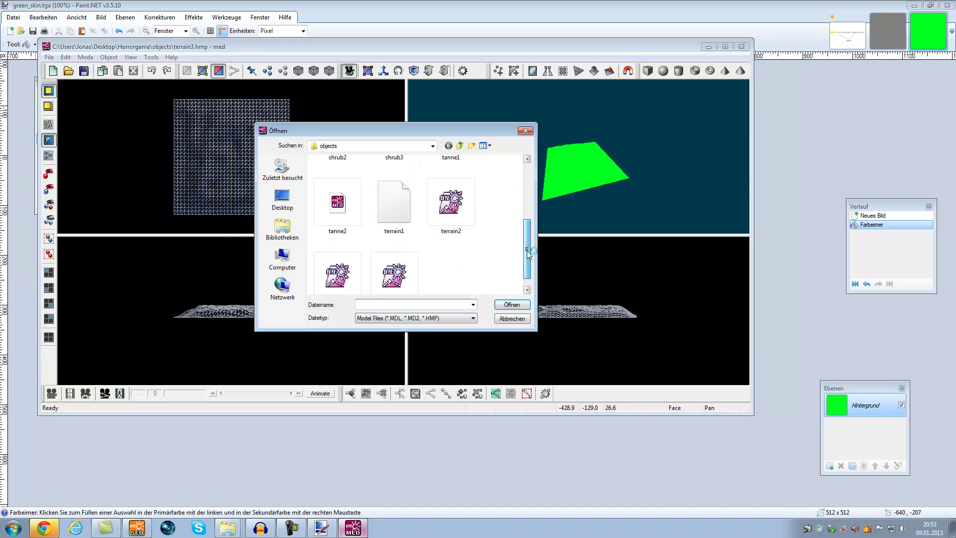
double_click(451, 189)
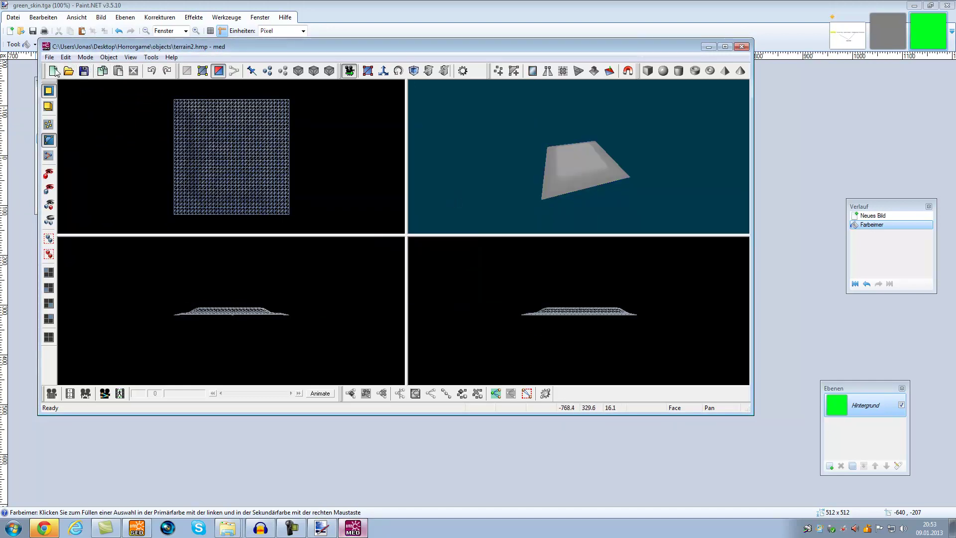
click(109, 57)
click(132, 106)
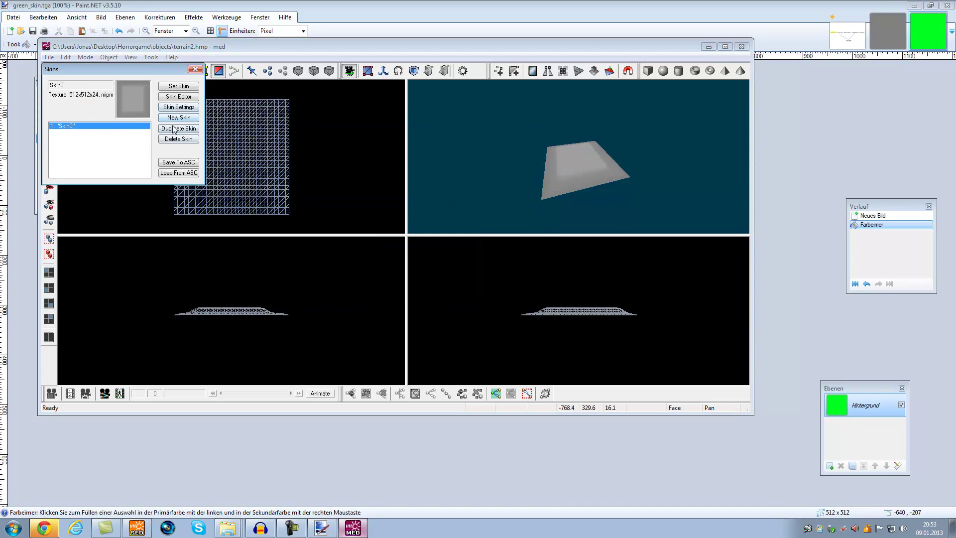
Step: Duplicate Skin0 of terrain2, close the copy's settings and select Skin0 again
click(174, 129)
click(124, 85)
click(103, 126)
Step: Assign green_skin.tga from the Desktop as the texture of terrain2's Skin0 and close the skin settings
click(179, 107)
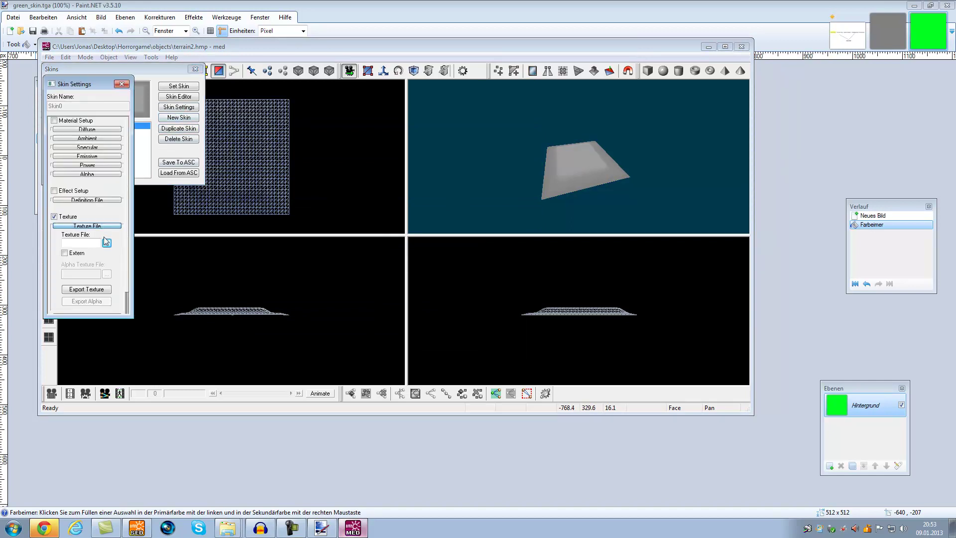
click(105, 235)
scroll(271, 252, down, 10)
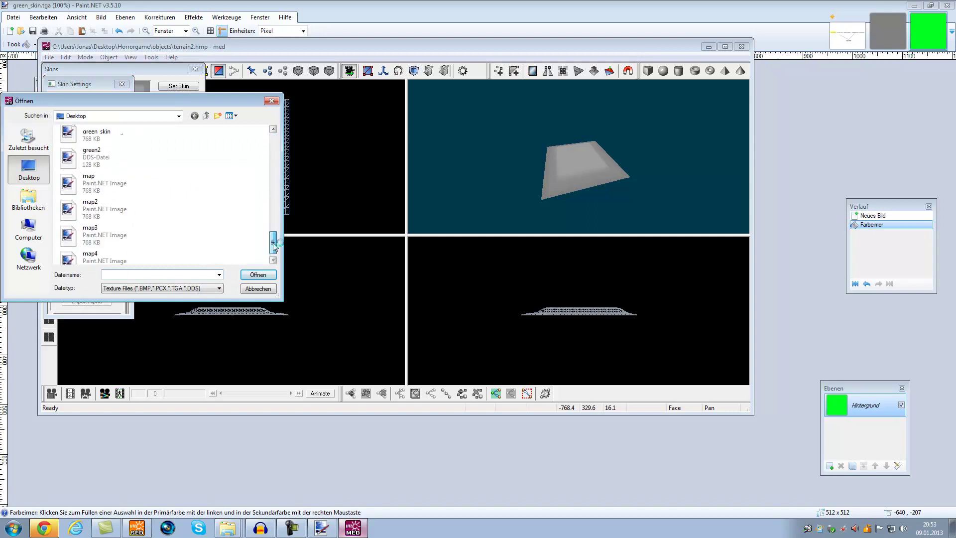
double_click(97, 178)
click(121, 84)
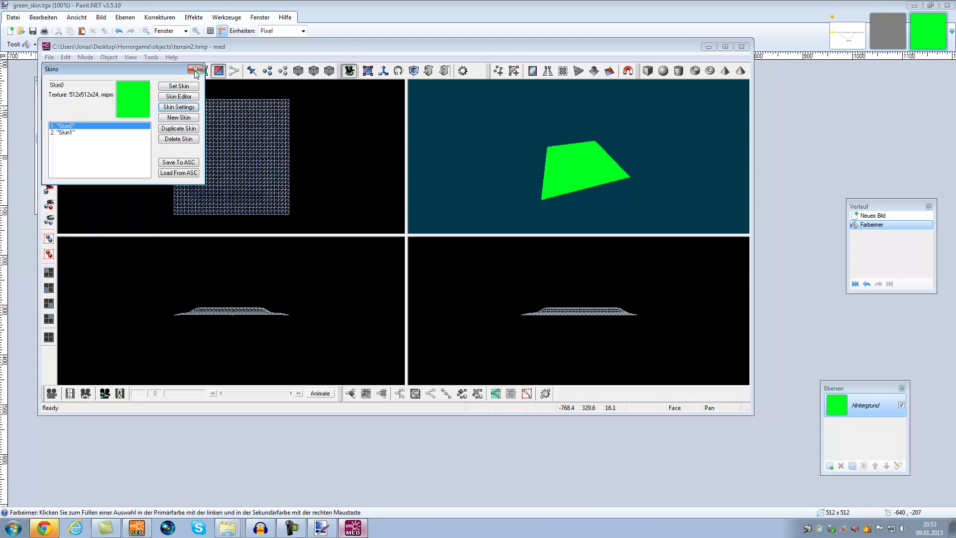
Step: Close the skin manager and open terrain1 from the objects folder
click(195, 68)
click(68, 71)
scroll(513, 239, down, 5)
double_click(388, 207)
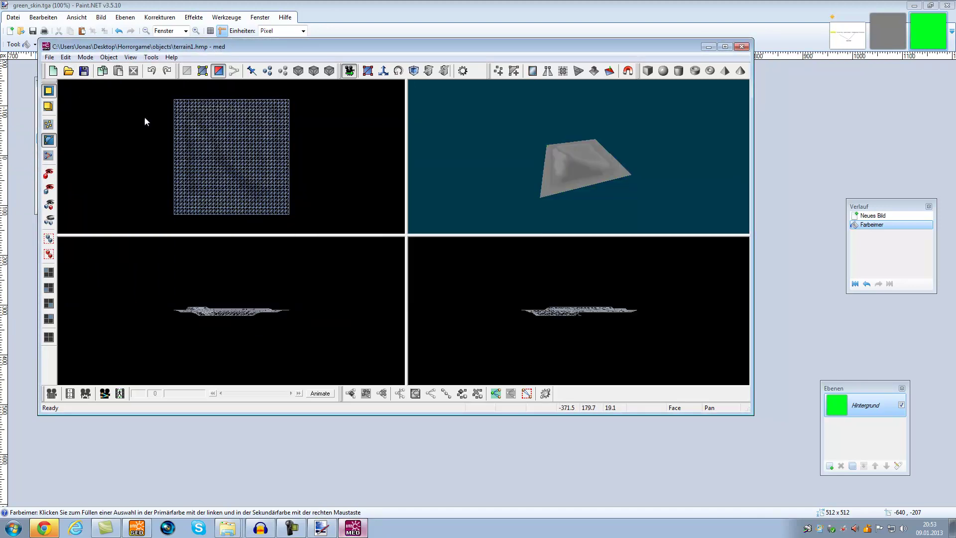
click(68, 71)
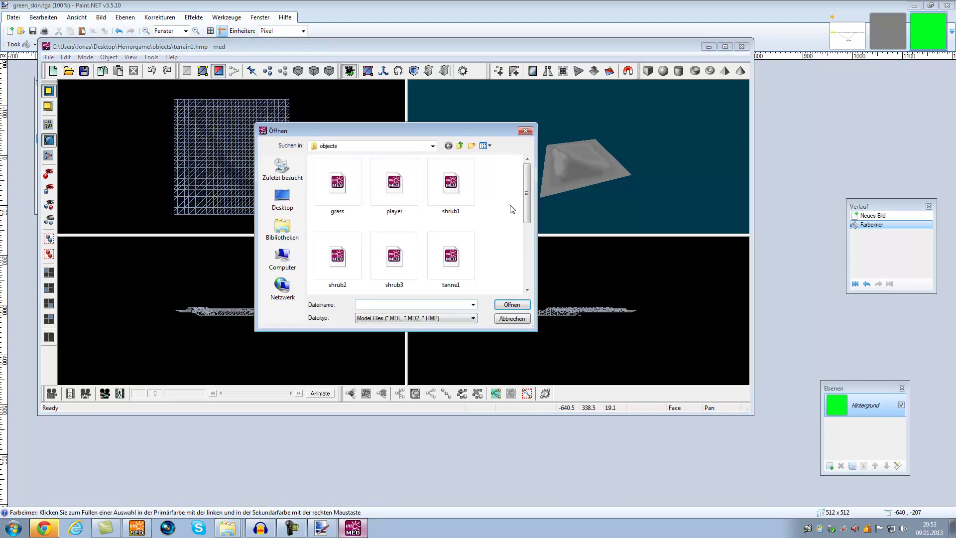
click(288, 204)
scroll(506, 207, down, 3)
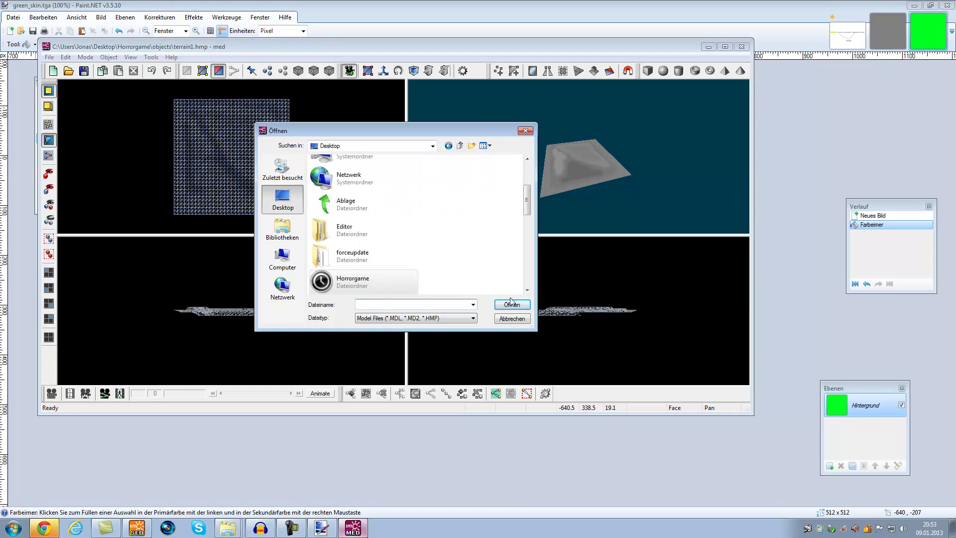
click(512, 319)
Step: Set green_skin.tga as the texture of terrain1's only skin without duplicating it first, and close the skin manager
click(108, 57)
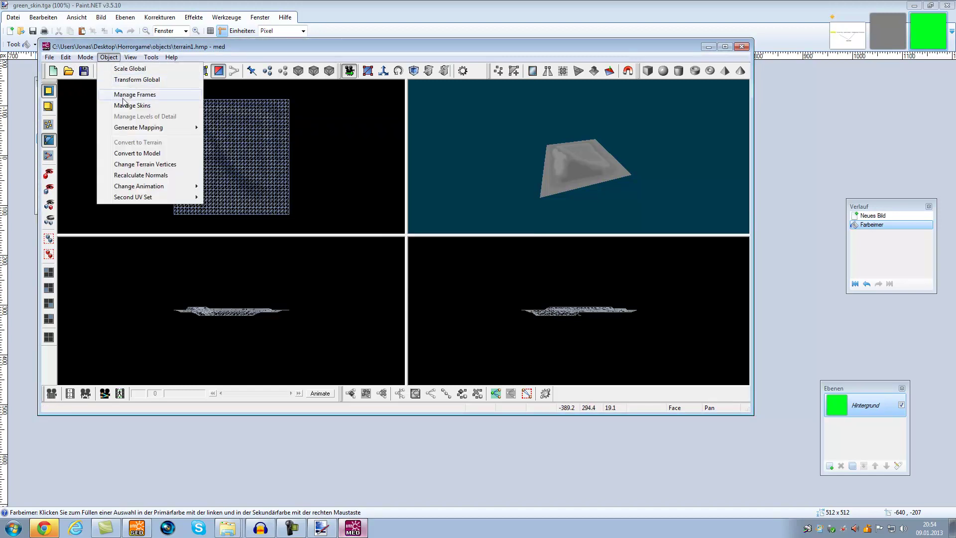
click(126, 105)
click(188, 119)
click(87, 226)
scroll(181, 210, down, 5)
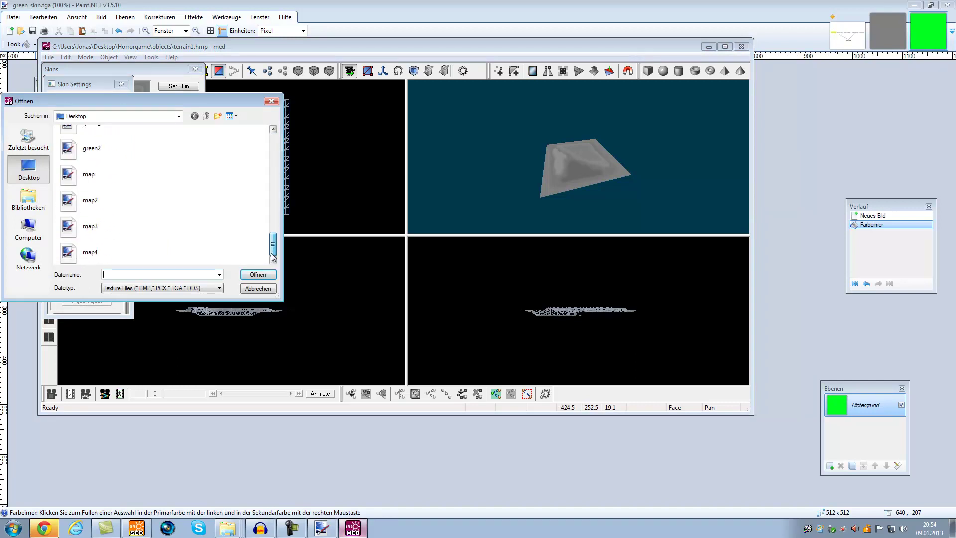
scroll(128, 193, up, 2)
double_click(125, 172)
click(121, 86)
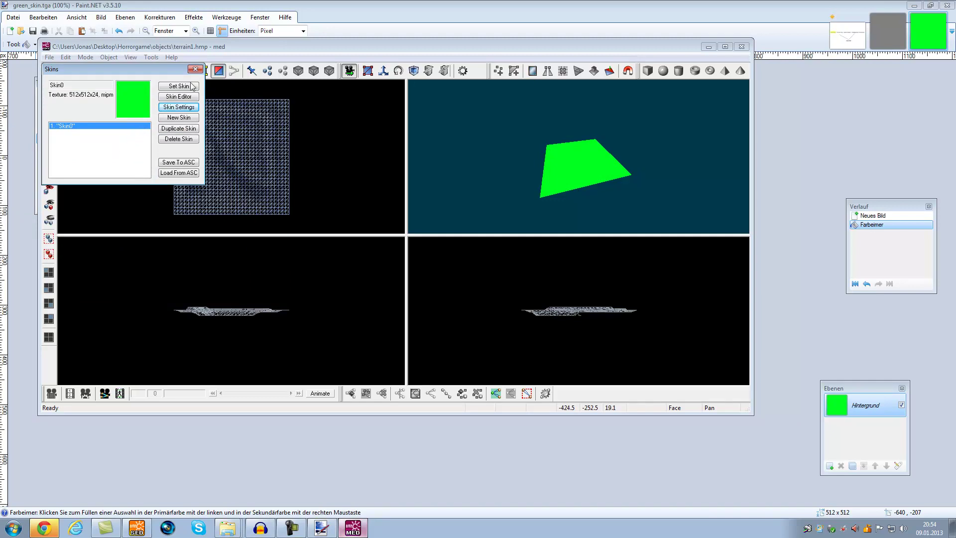
click(195, 69)
Step: Reopen terrain1 from the objects folder and bring up its skin manager
click(68, 71)
click(400, 252)
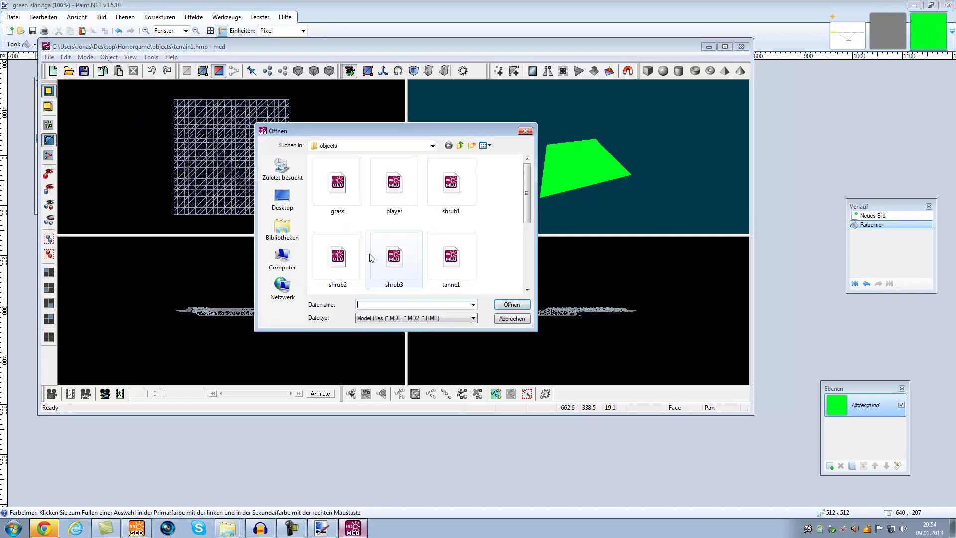
double_click(398, 204)
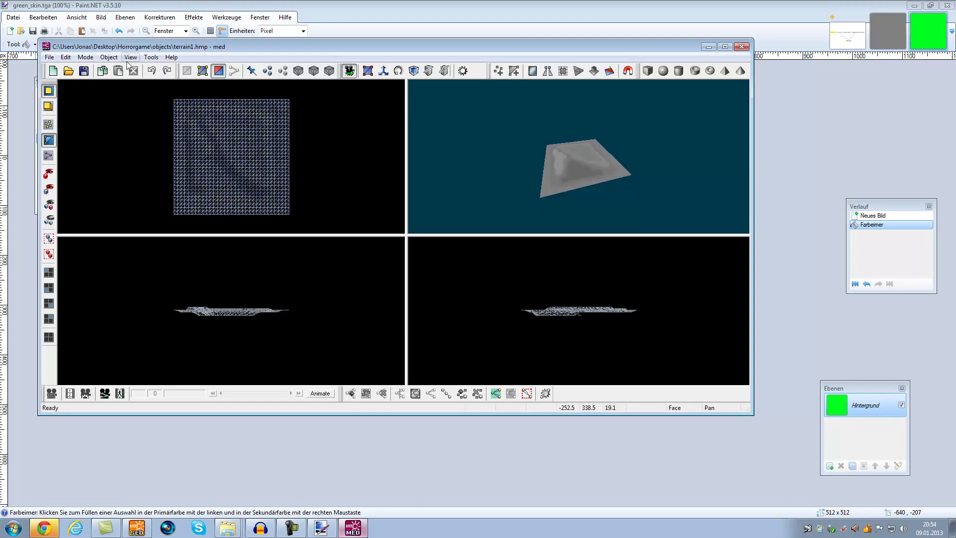
click(109, 57)
click(117, 108)
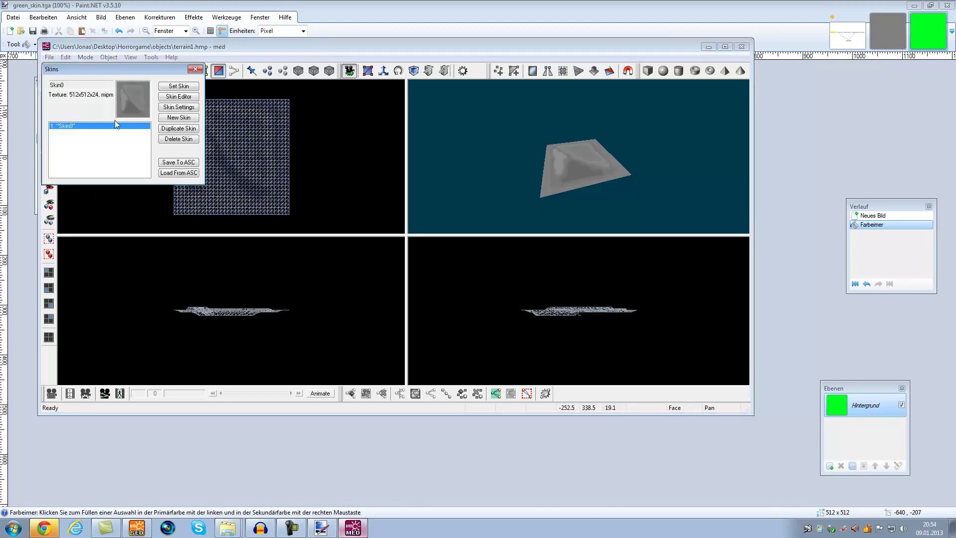
Step: Duplicate Skin0 of terrain1, close the copy's settings and select Skin0 again
click(190, 129)
click(122, 83)
click(144, 126)
Step: Assign green_skin.tga from the Desktop as the texture of terrain1's Skin0 and close the skin settings and skin manager
click(180, 108)
click(88, 226)
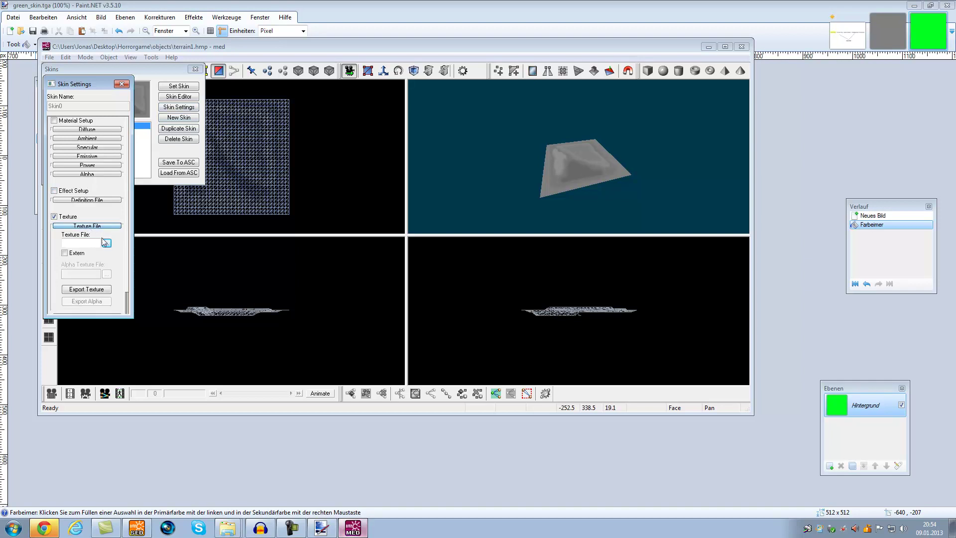
click(107, 241)
scroll(115, 219, down, 10)
scroll(113, 219, up, 3)
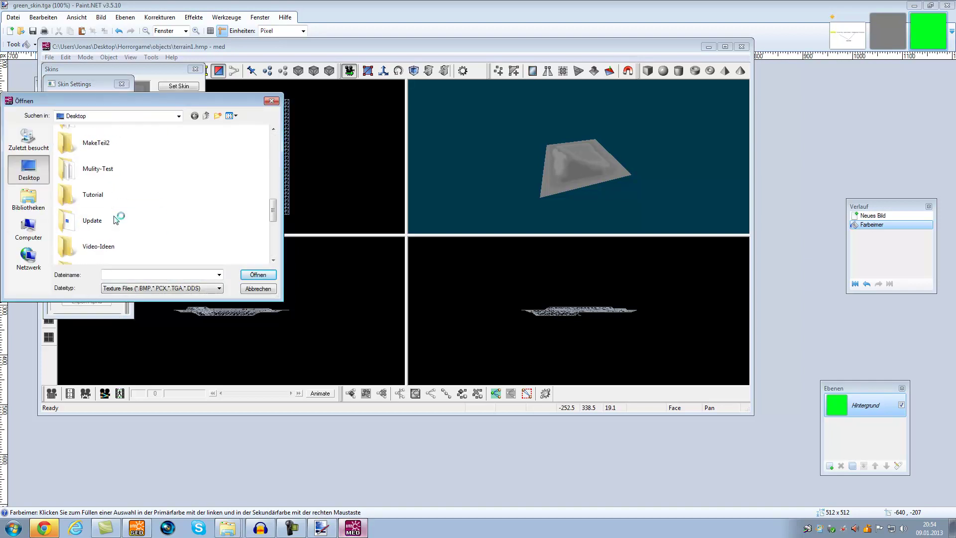
double_click(106, 198)
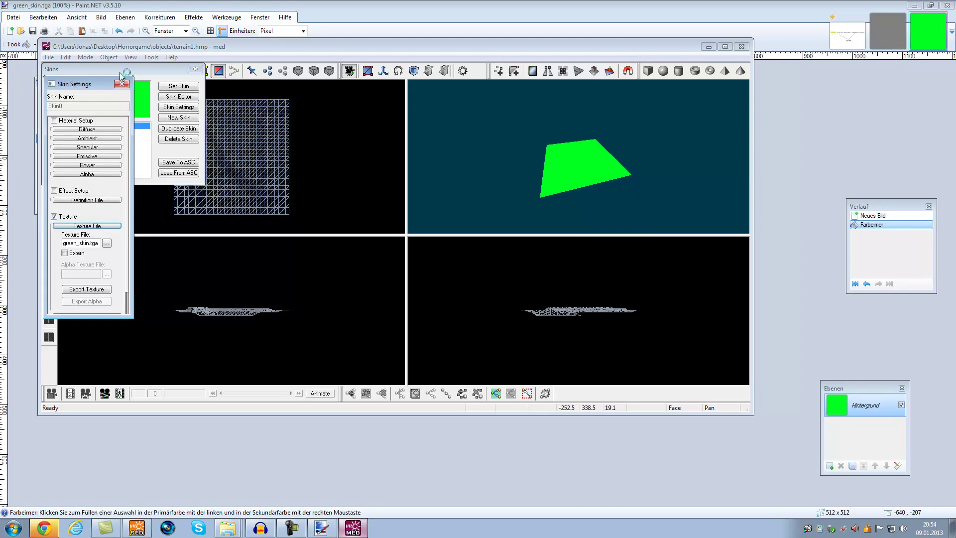
click(121, 84)
click(195, 69)
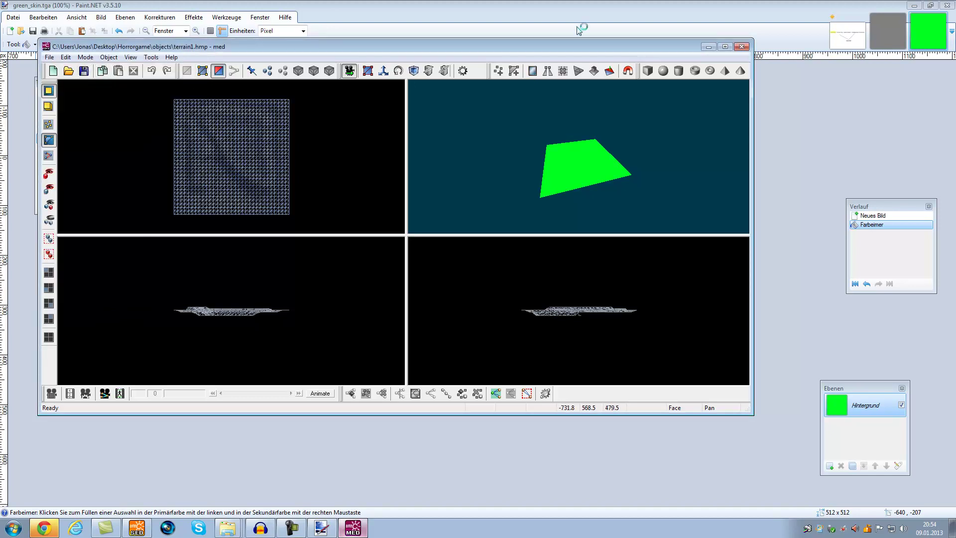
Step: Close MED, switch to the Script Editor and look through the main script
click(742, 46)
click(146, 526)
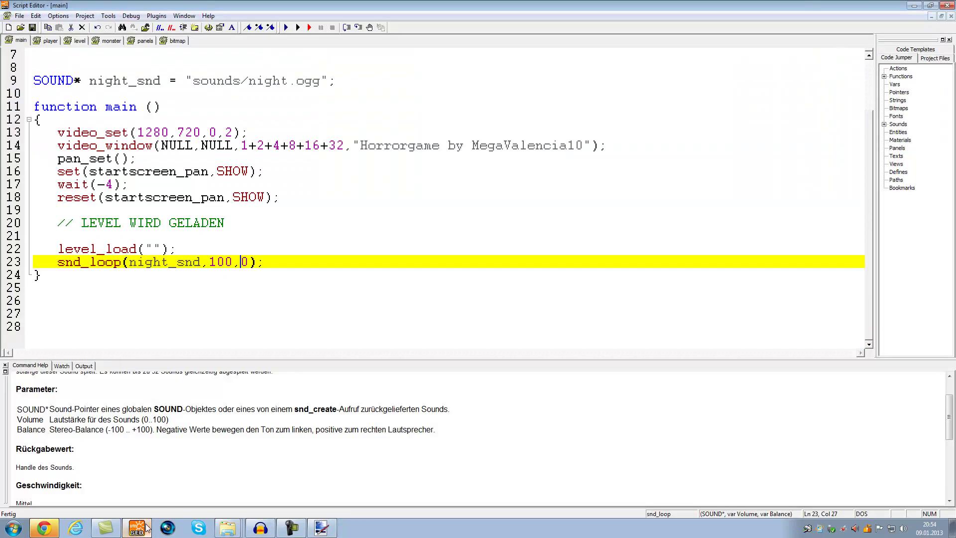
scroll(273, 263, up, 2)
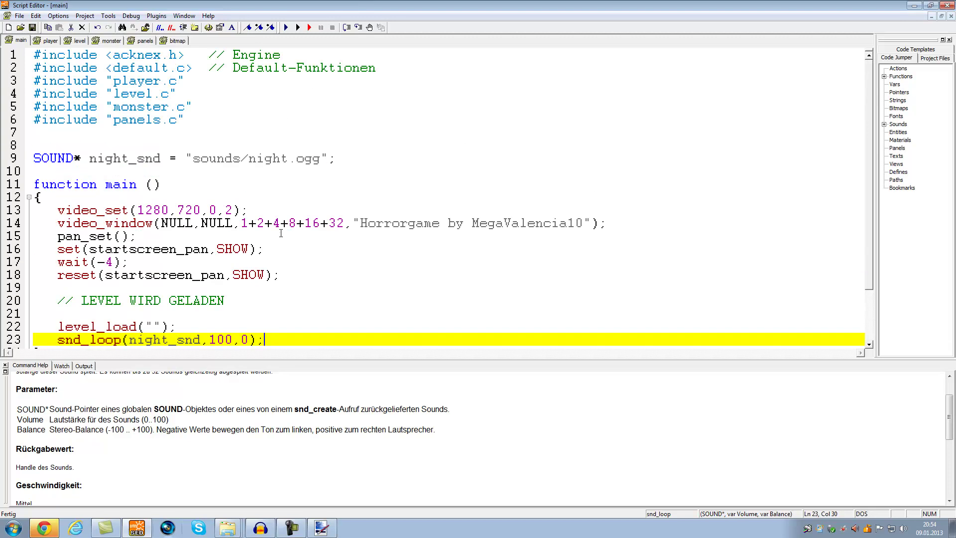
scroll(282, 235, down, 1)
scroll(281, 235, down, 3)
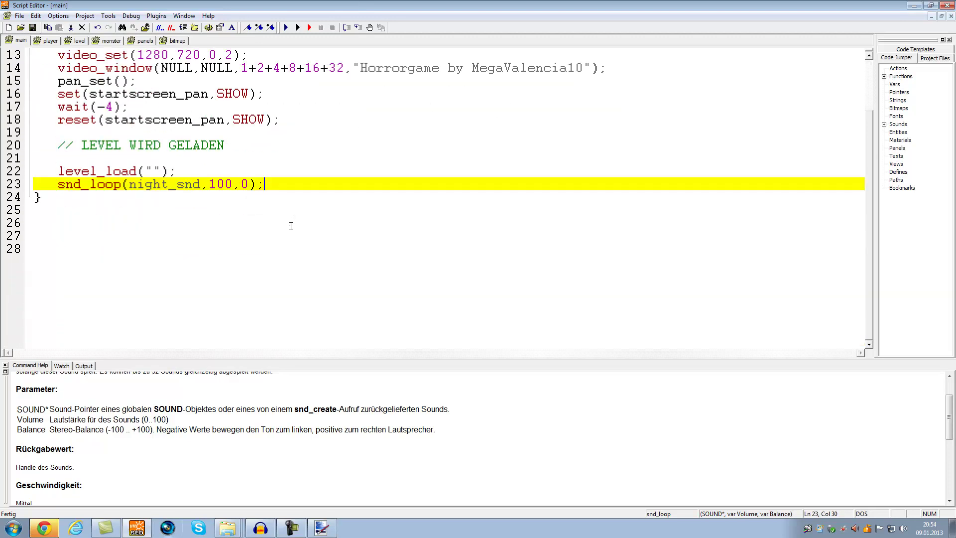
scroll(287, 236, up, 3)
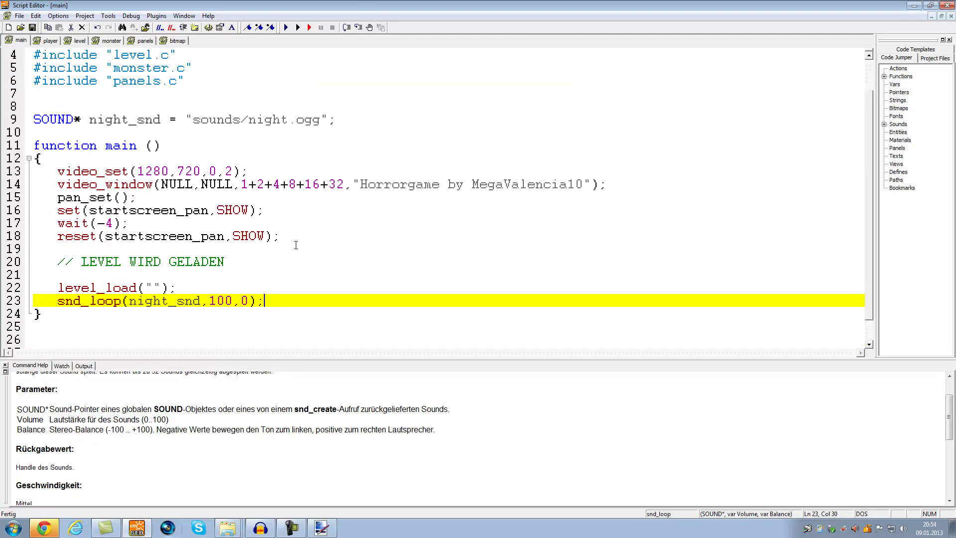
scroll(295, 266, down, 1)
Step: Below the snd_loop line in main, begin an ent_create call with "objects/terrain1.hmp" as the file and a vector as the position
key(Return)
key(Return)
key(Return)
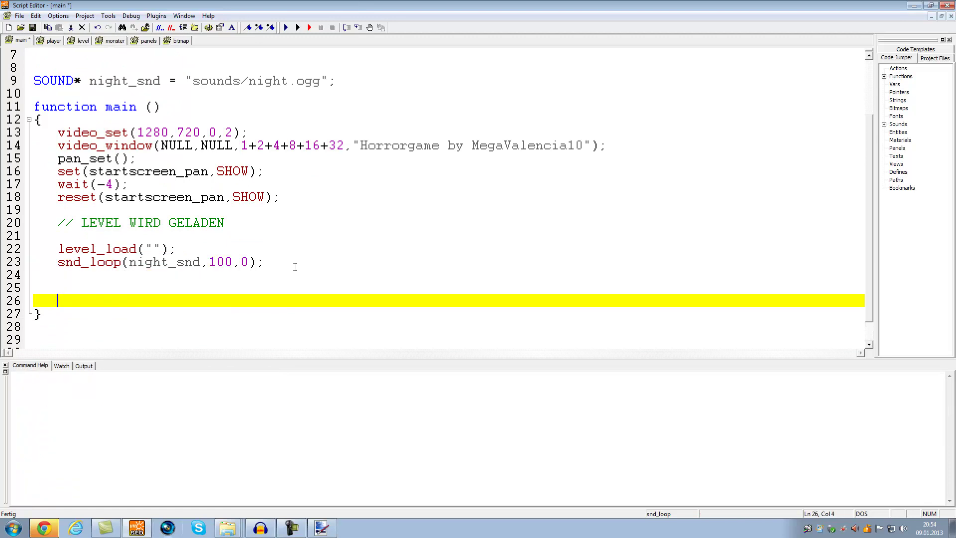
key(Up)
text(ent_create(terrain.)
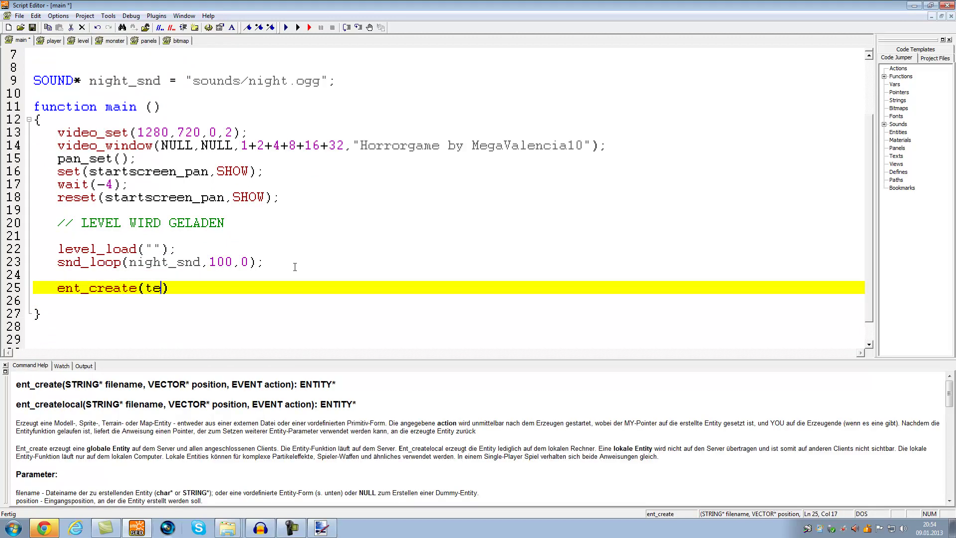
key(BackSpace)
key(BackSpace)
text("objects/terrain1.hmp",vector()
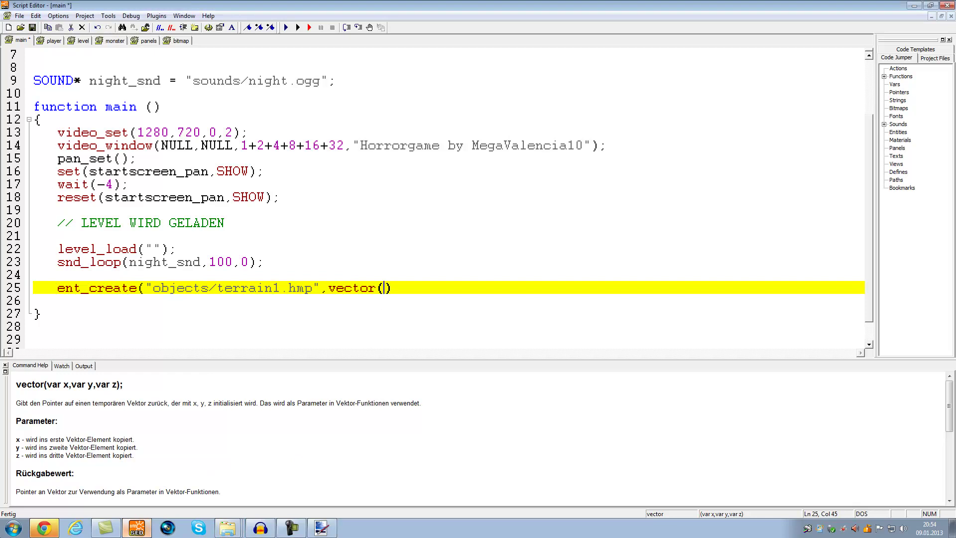
Step: Enter 512,512,0 as the vector of terrain1's ent_create call, close the vector and add a comma for the next argument
key(super)
key(super)
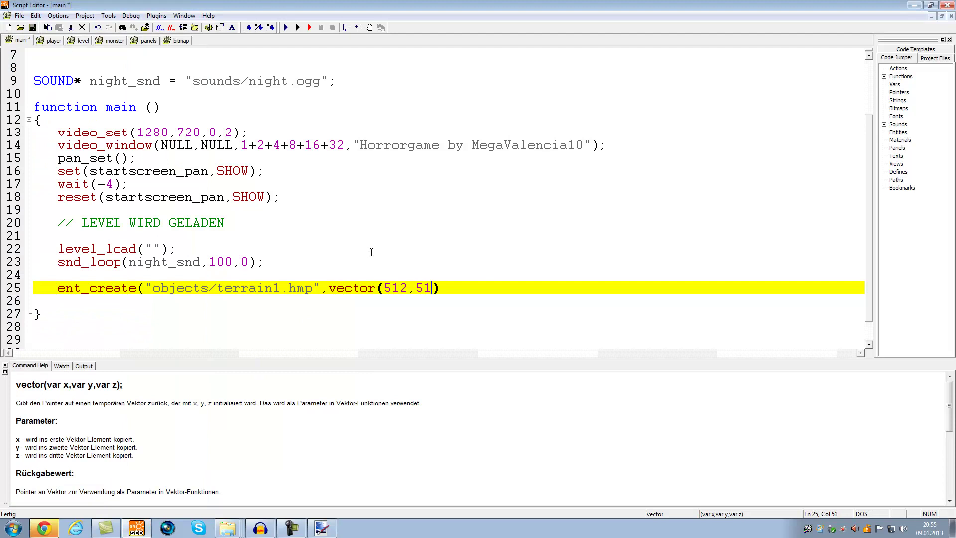
key(super)
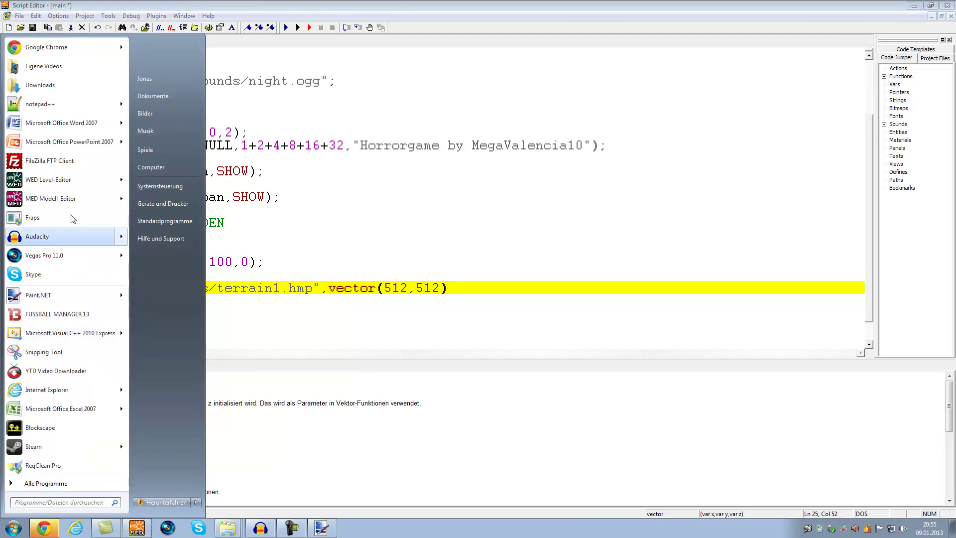
key(super)
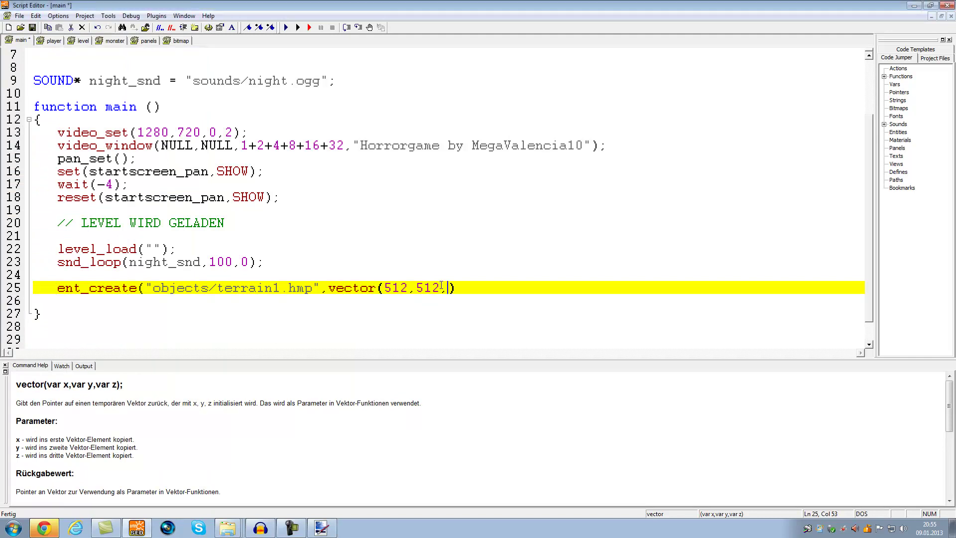
text(),)
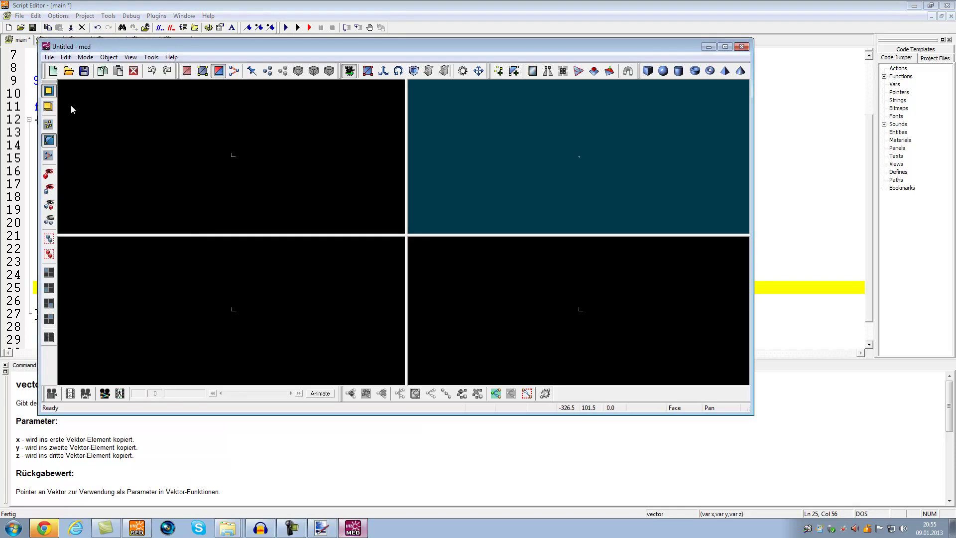
Step: Switch to MED, open terrain1.hmp, check its dimensions with Scale Model and close MED without scaling
click(68, 70)
drag(527, 194, 527, 251)
double_click(363, 246)
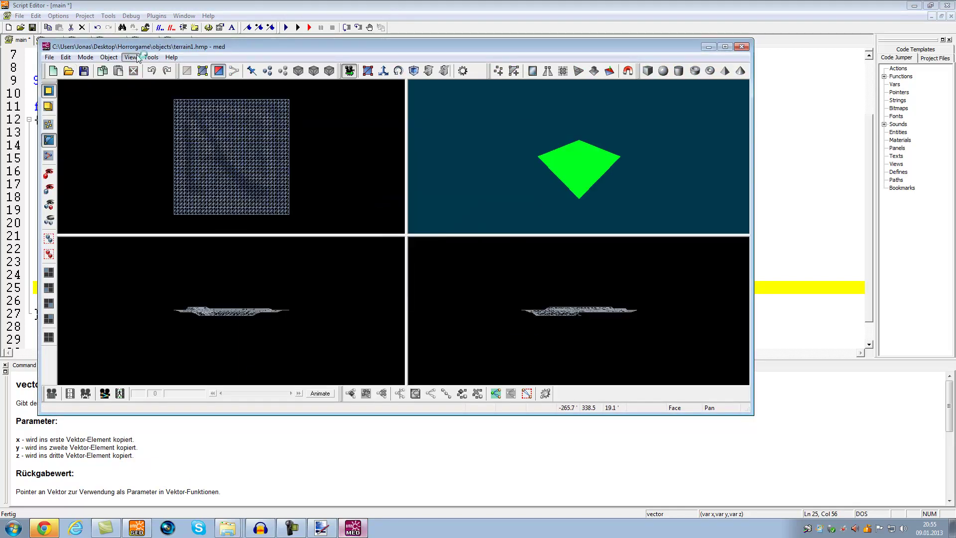
click(109, 57)
click(129, 70)
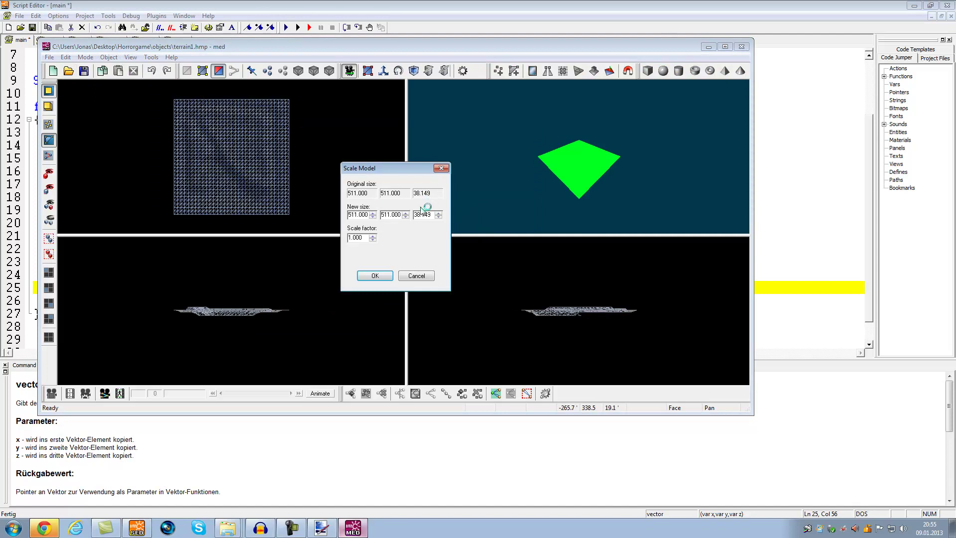
click(417, 276)
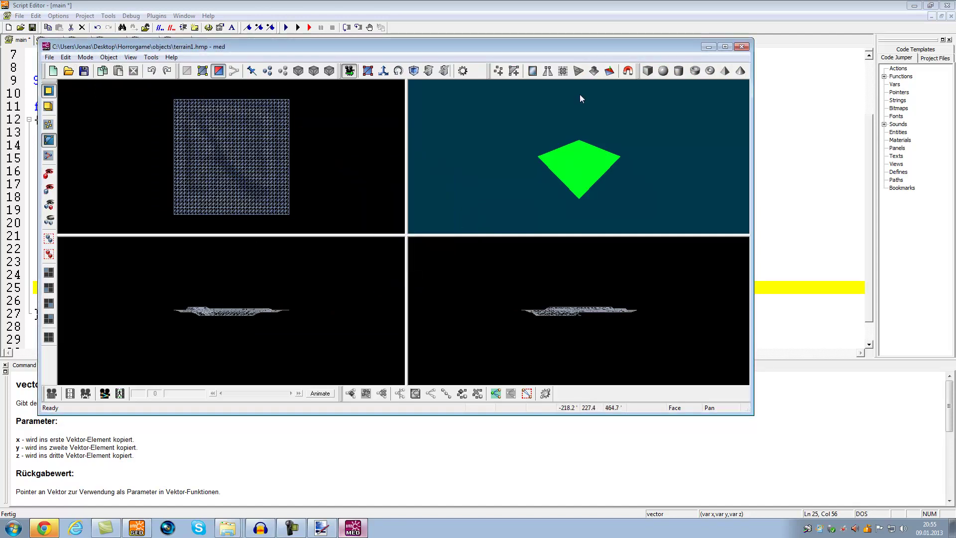
click(742, 47)
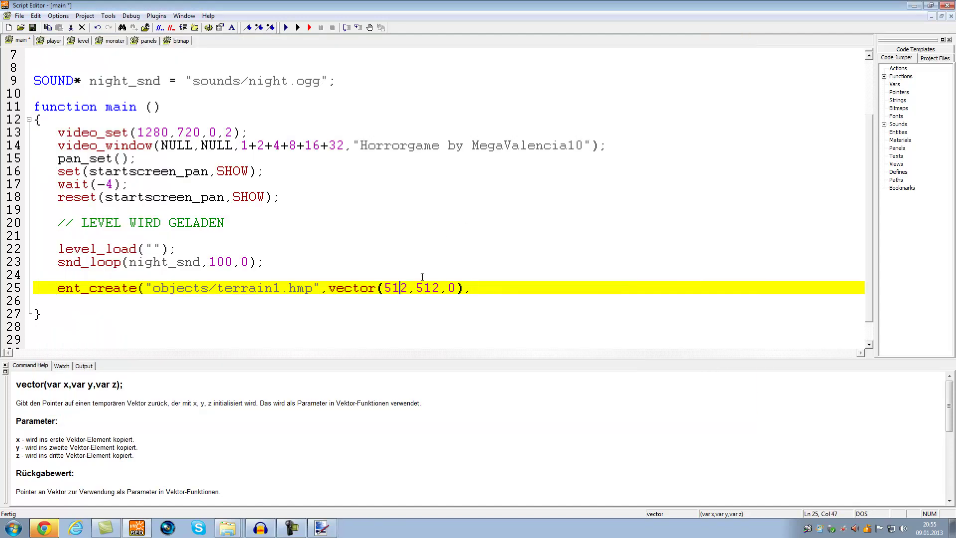
Step: Correct terrain1's position vector to 511,511,0, finish the ent_create call with NULL as the action and start a new line
key(shift+Right)
key(Right)
key(Right)
key(Right)
click(113, 288)
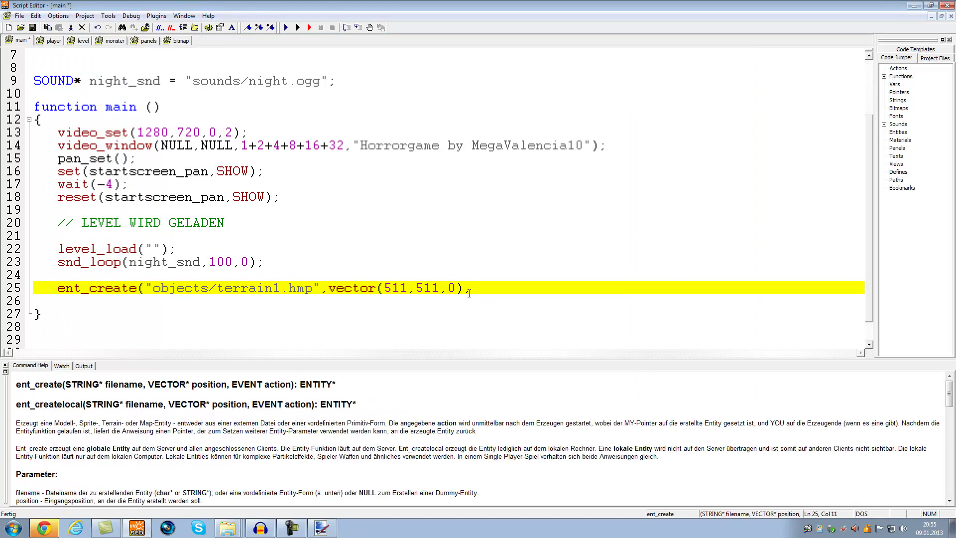
click(513, 288)
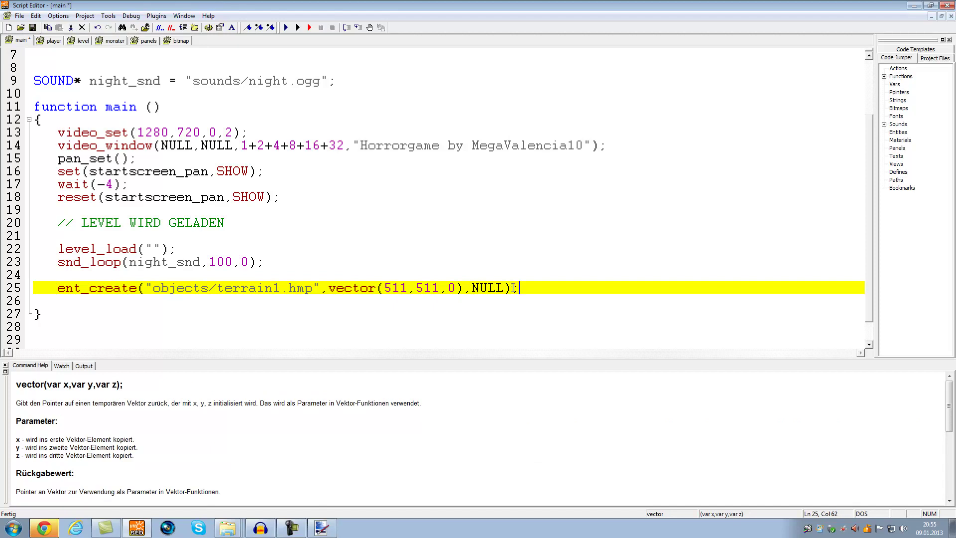
key(Return)
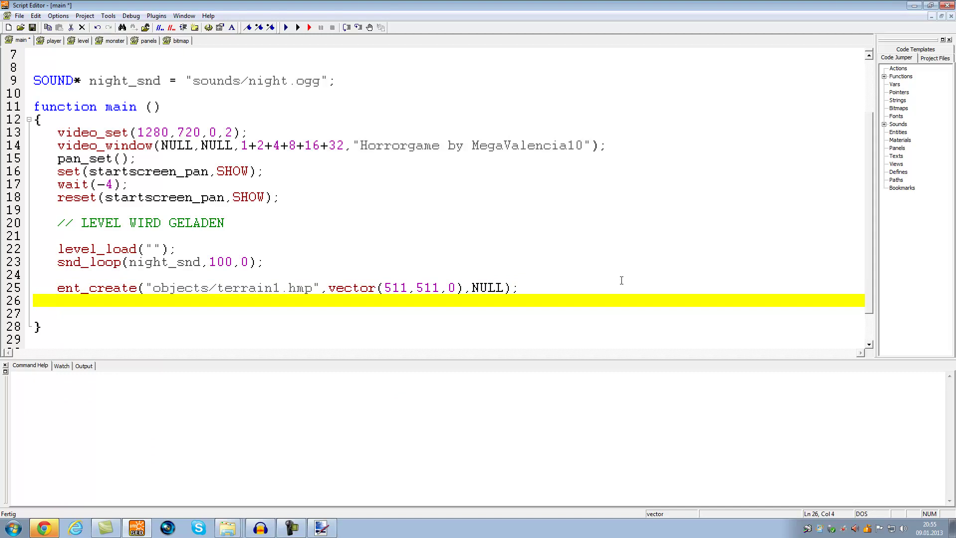
Step: Set the position vector of terrain1 to 0,0,0
drag(518, 288, 427, 288)
double_click(402, 291)
text(0)
double_click(412, 291)
text(0)
Step: Copy the complete terrain1 ent_create line and paste it three times directly below
drag(487, 288, 59, 288)
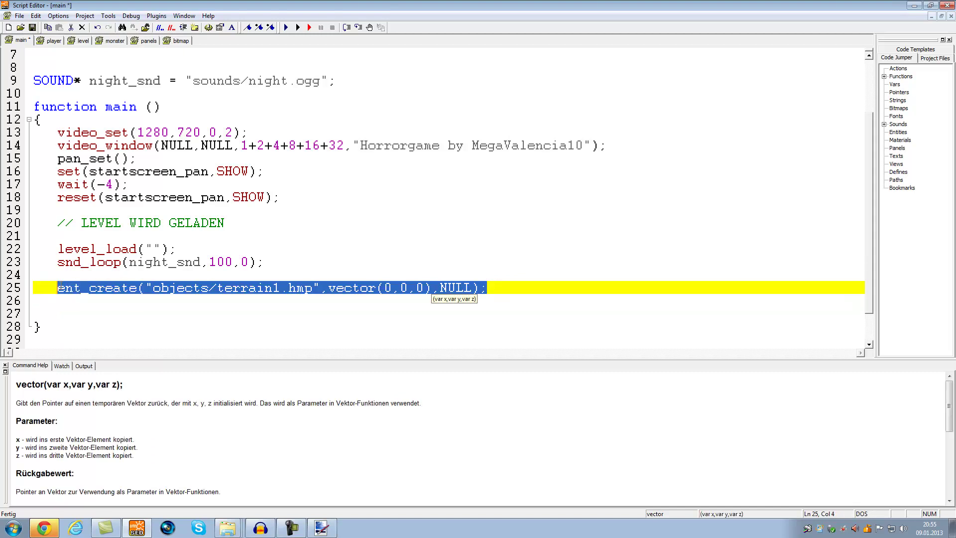
key(ctrl+c)
click(435, 300)
key(ctrl+v)
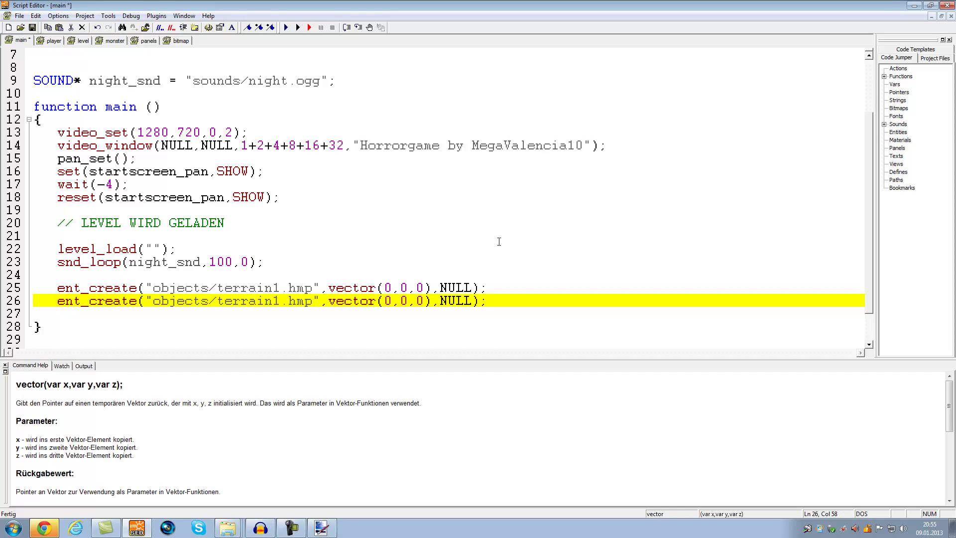
key(Return)
key(ctrl+v)
key(Return)
key(ctrl+v)
Step: Change the file names in the three copied ent_create lines to terrain2.hmp, terrain3.hmp and terrain4.hmp
click(289, 301)
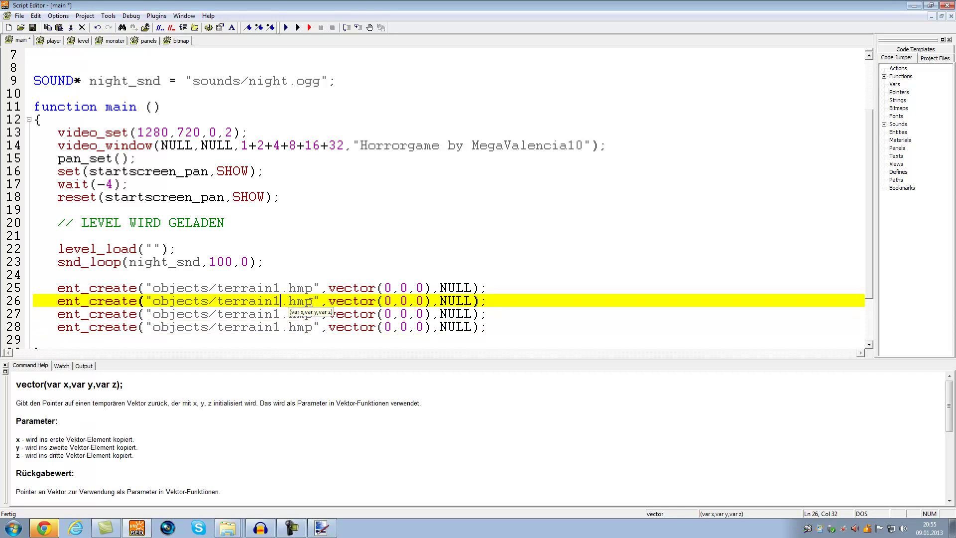
key(BackSpace)
text(2)
key(Down)
key(BackSpace)
text(3)
key(Down)
key(BackSpace)
text(4)
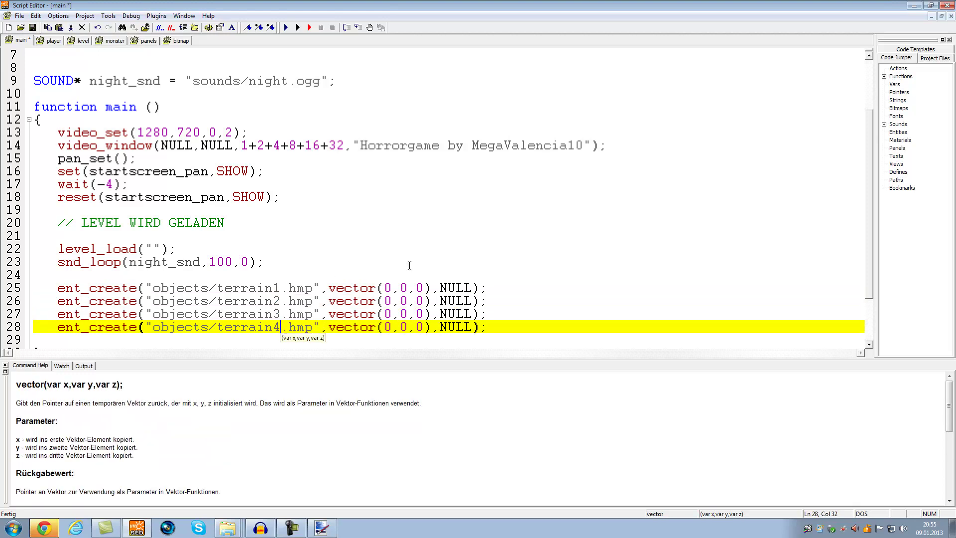
Step: Set terrain2's position to 512,0,0 and the positions of terrain3 and terrain4 to 0,512,0
click(392, 299)
text(512)
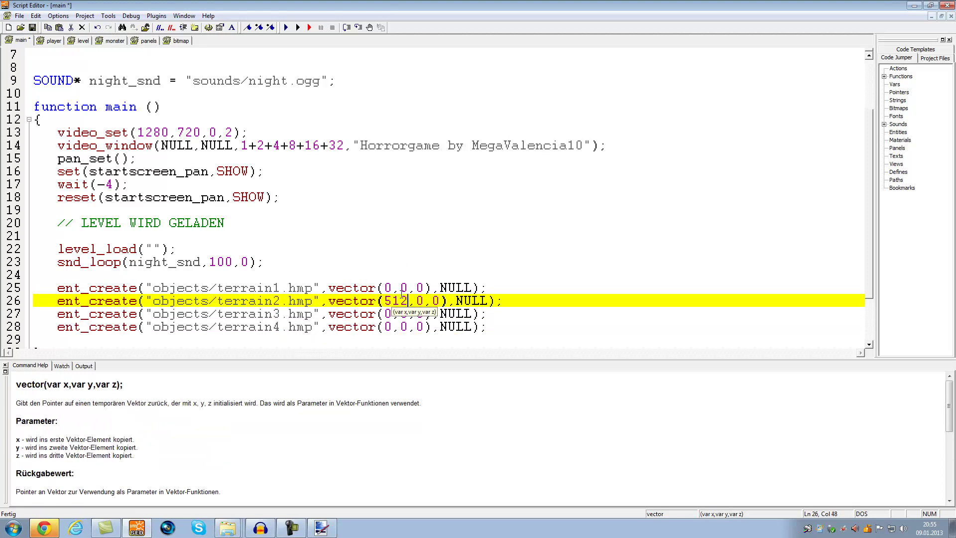
key(Down)
key(BackSpace)
text(512)
text(12)
key(End)
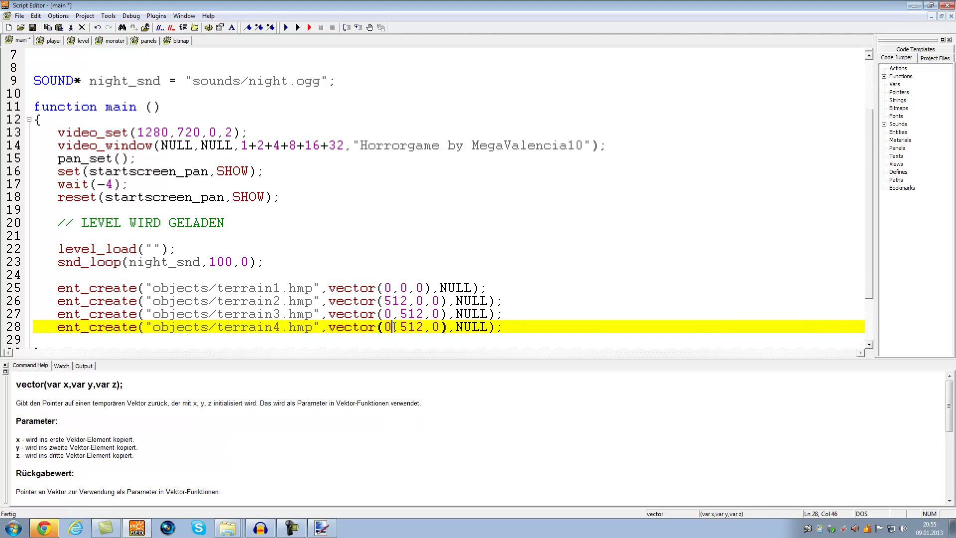
Step: Set the position vector of terrain4 to 511,511,0
key(BackSpace)
text(512)
key(BackSpace)
text(1)
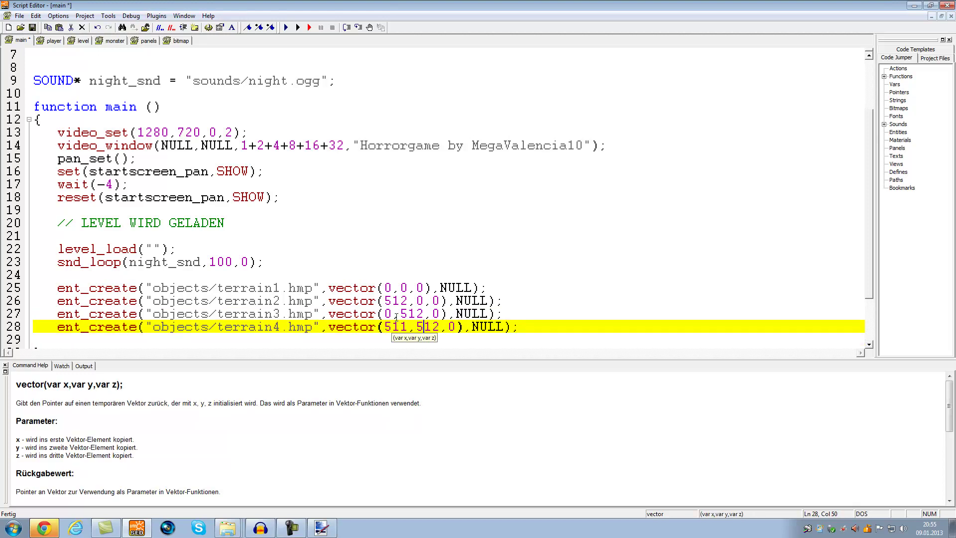
Step: Change terrain3's position to 0,511,0 and terrain2's to 511,0,0, and save the main script
key(Up)
key(Left)
key(Left)
key(Left)
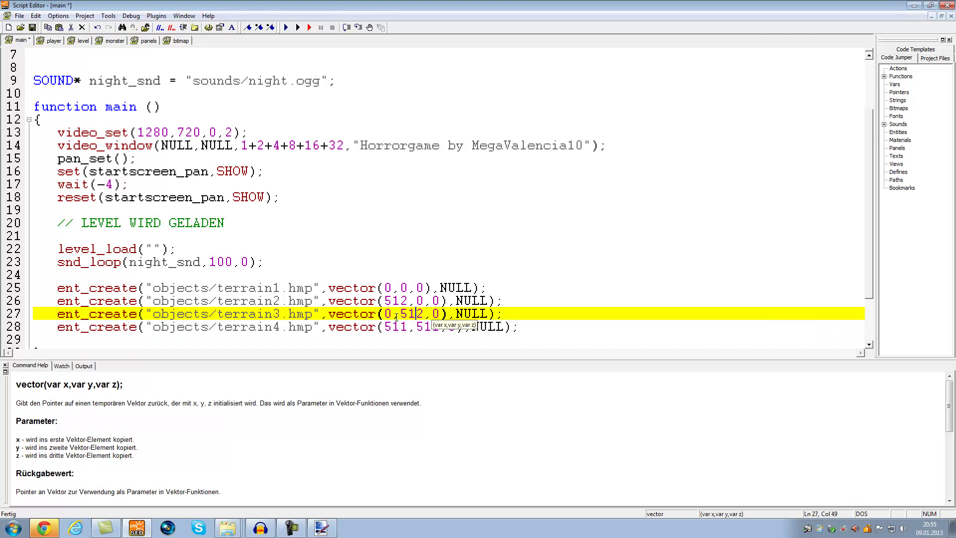
key(BackSpace)
text(1)
key(Up)
key(Left)
key(Left)
key(Left)
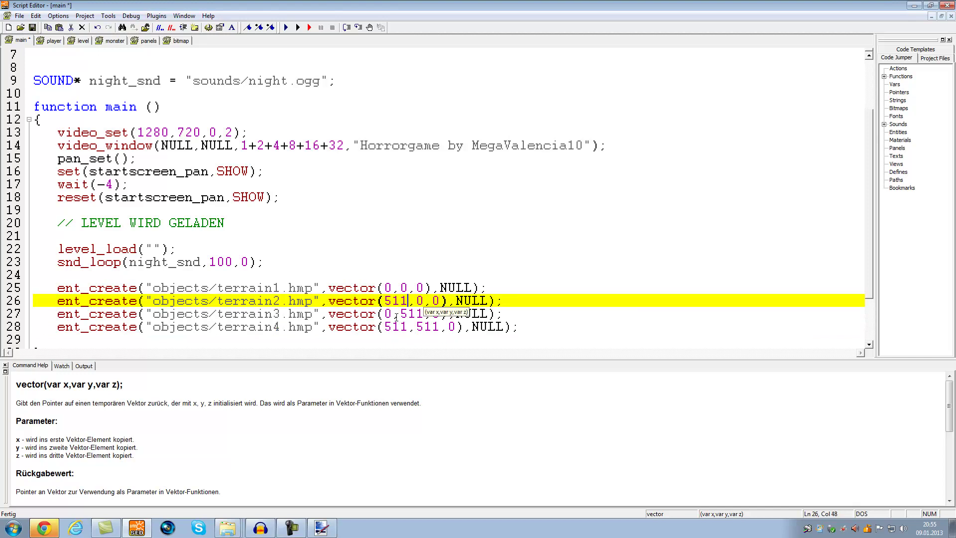
key(ctrl+s)
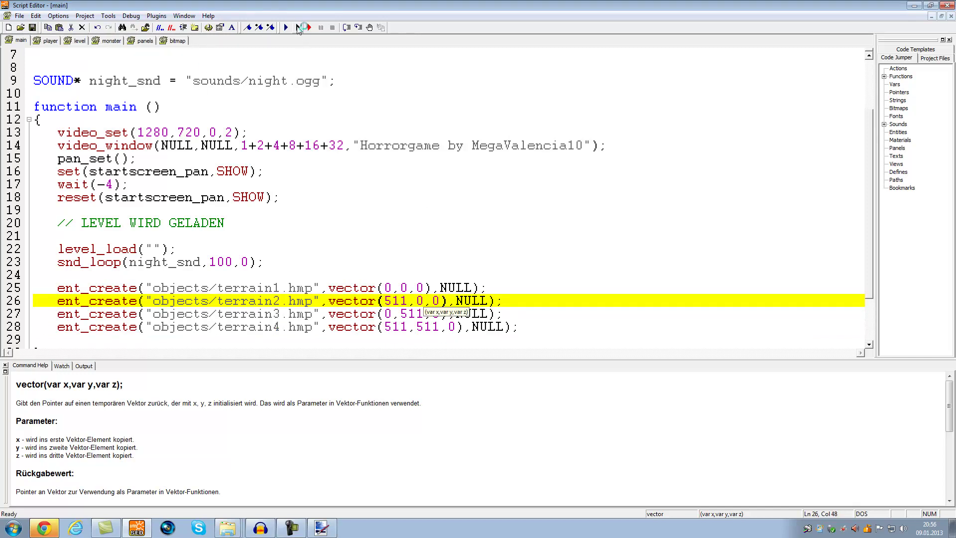
Step: Run the Horrorgame script, inspect how the four terrains meet in the game window and close it
scroll(329, 210, down, 2)
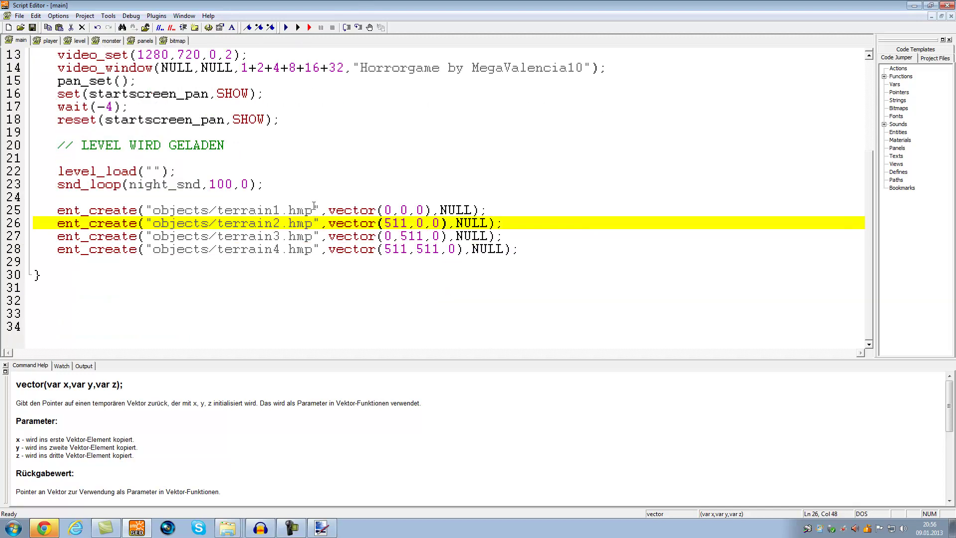
scroll(314, 205, up, 2)
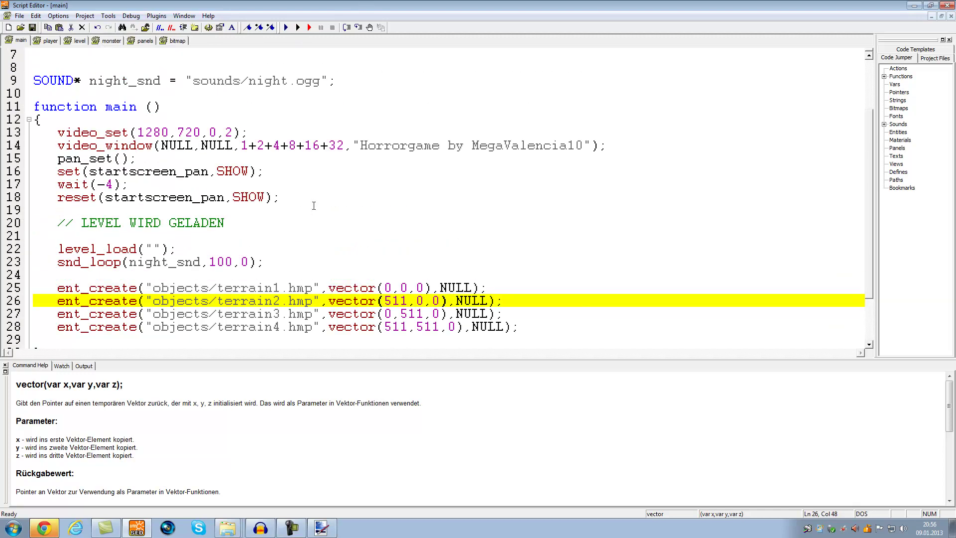
key(F5)
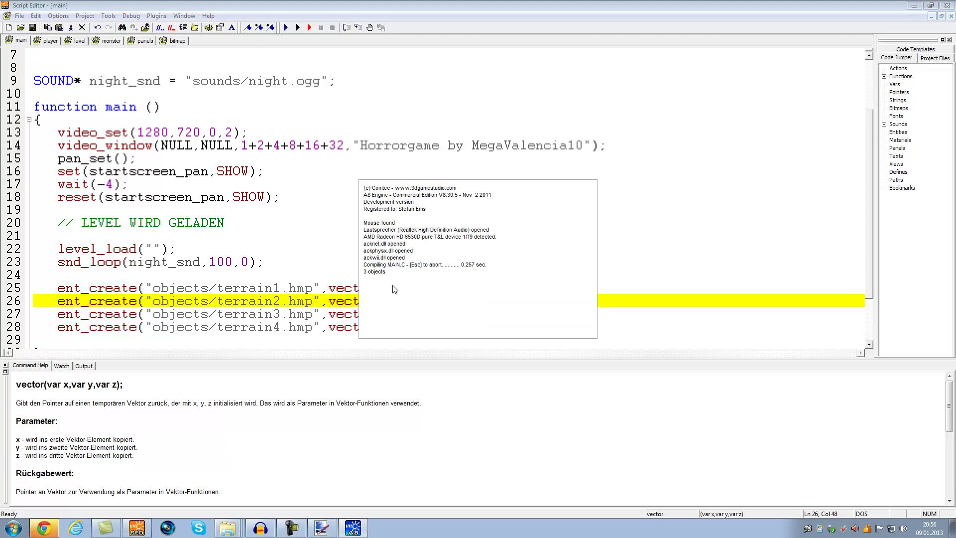
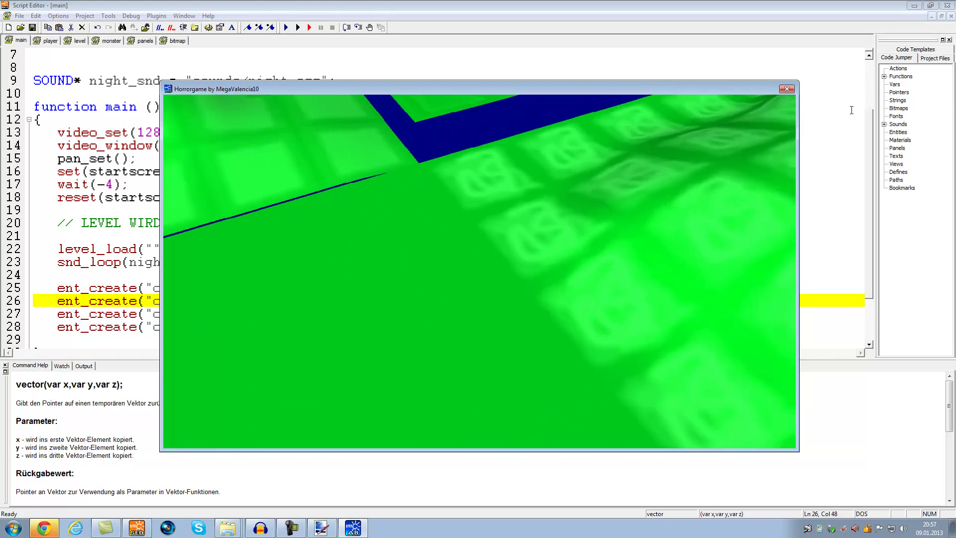
click(787, 89)
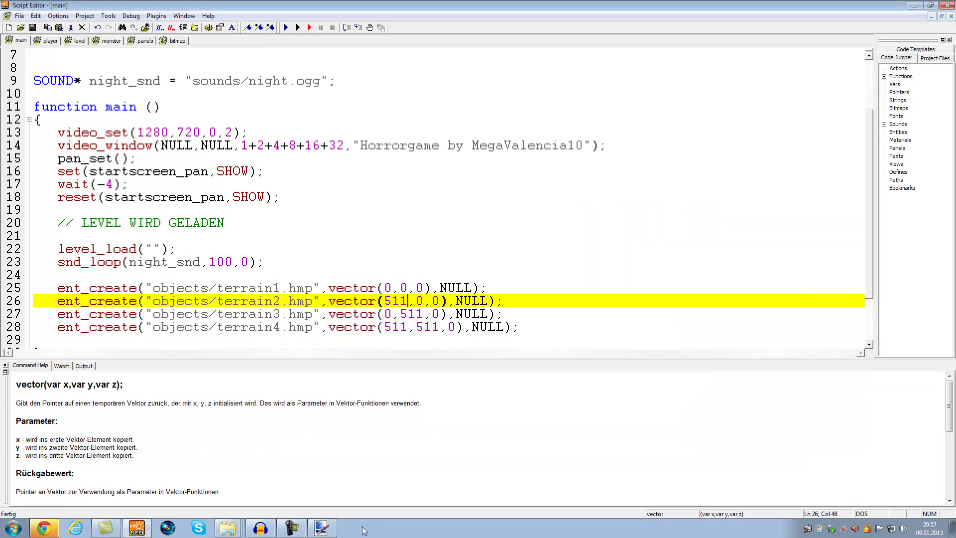
Step: Switch to Paint.NET, open the map and map2 heightmaps from the Desktop and bring map.tga to the front
click(333, 529)
click(20, 31)
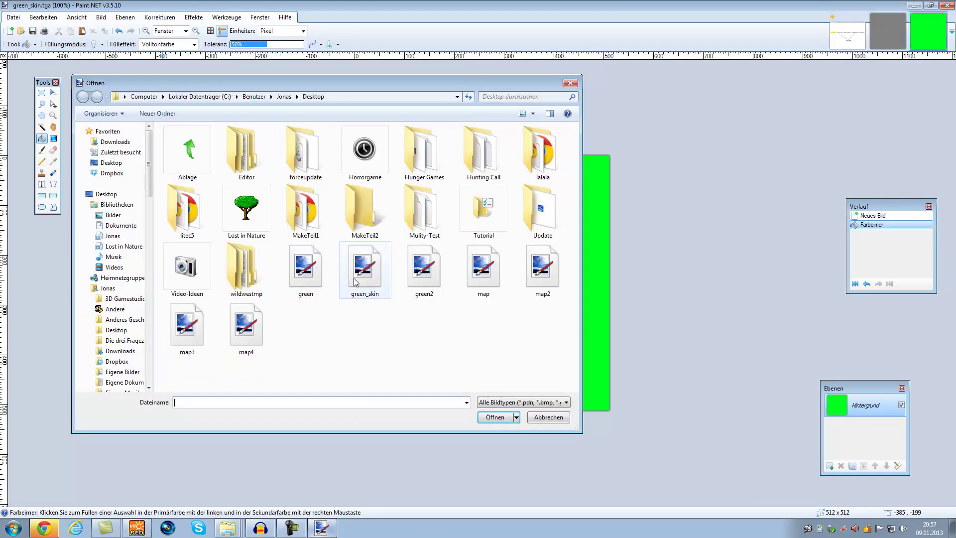
click(483, 269)
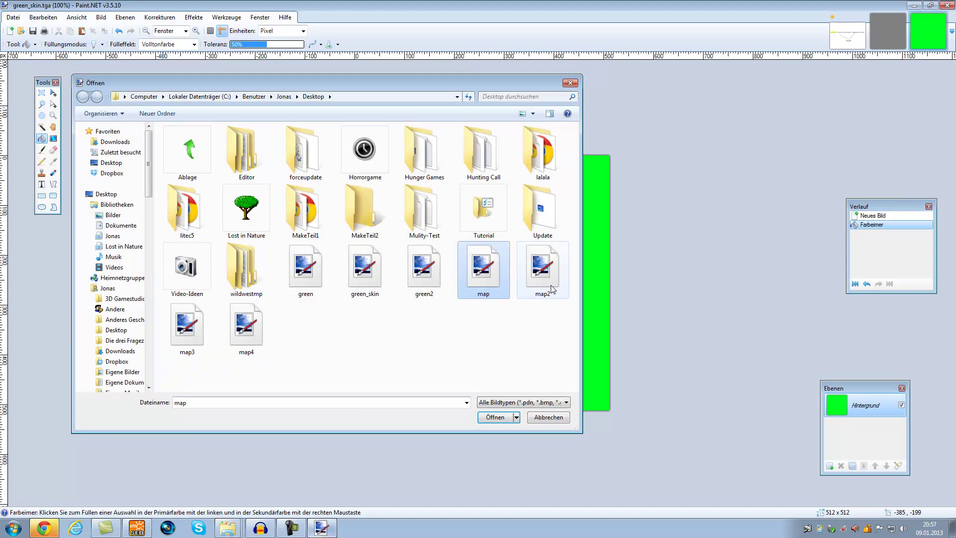
ctrl+click(542, 269)
click(495, 418)
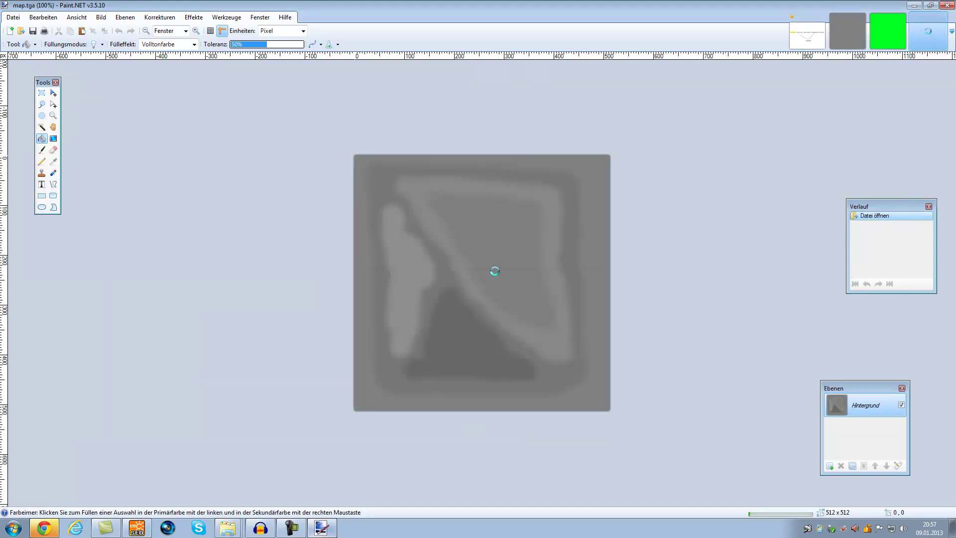
click(874, 31)
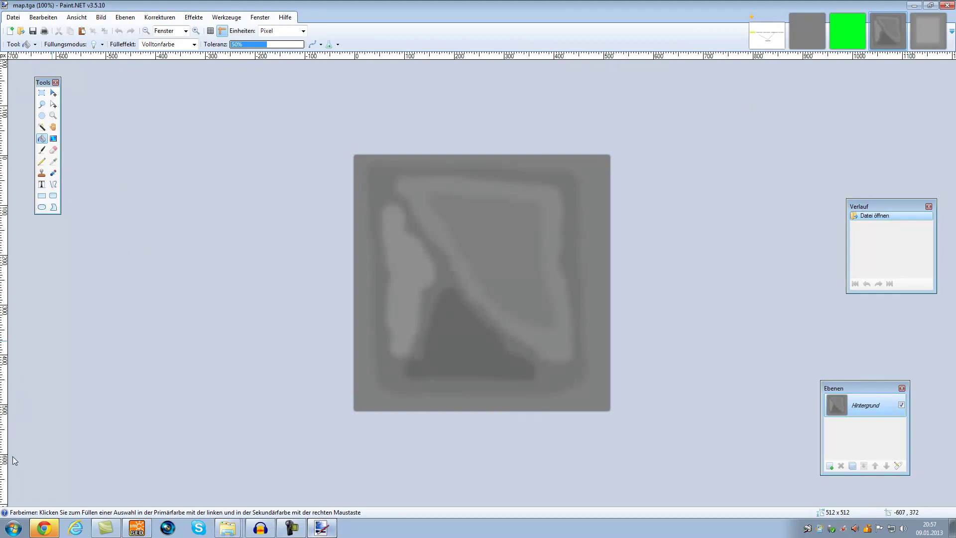
Step: Draw a rectangle of about 509 x 509 px along the edges of map.tga with brush width 40 and save the image
click(42, 196)
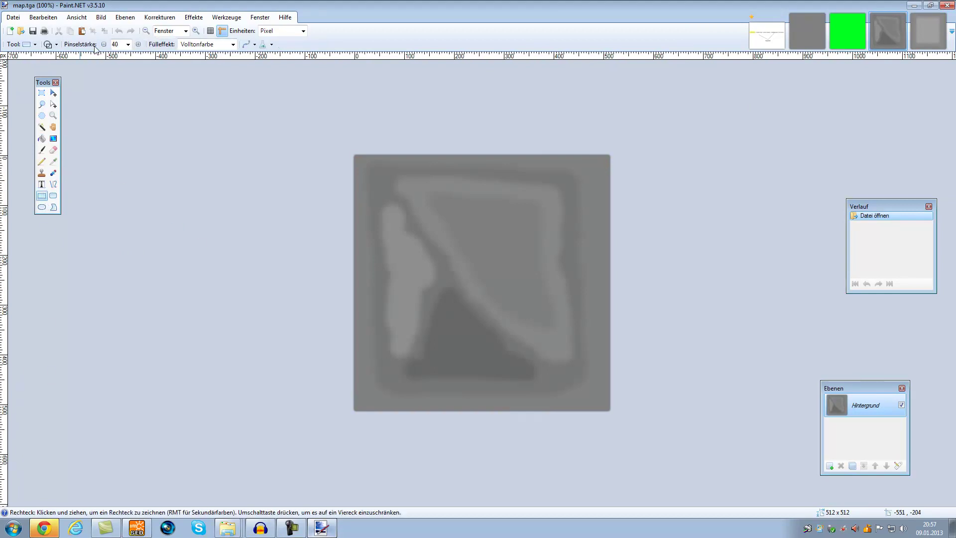
click(53, 160)
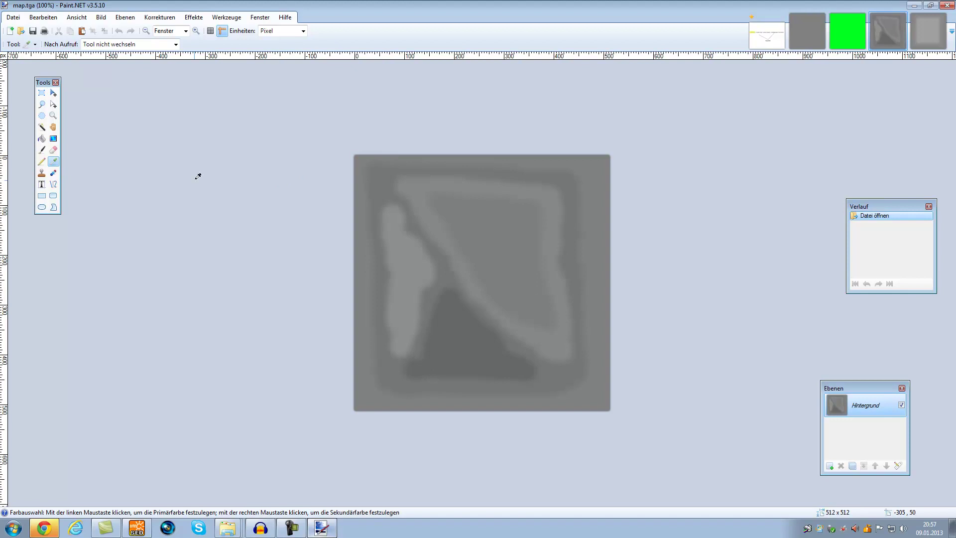
click(42, 195)
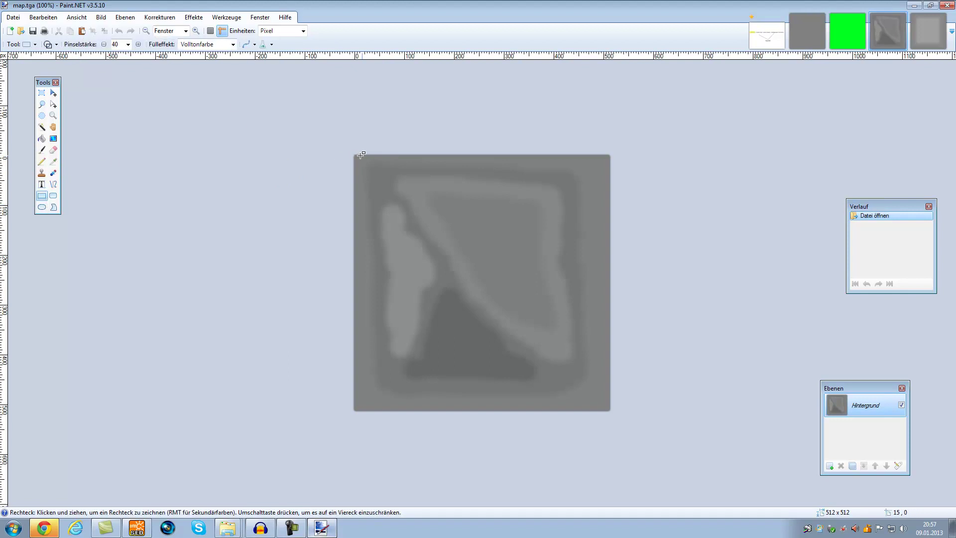
mouse_move(357, 155)
mouse_down()
mouse_move(561, 386)
mouse_move(608, 408)
mouse_up()
click(13, 17)
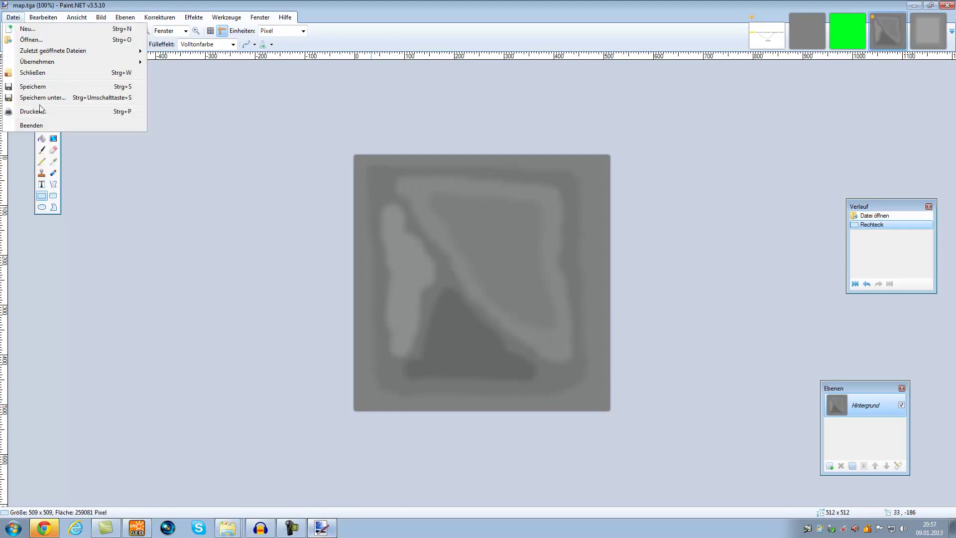
click(35, 84)
click(324, 291)
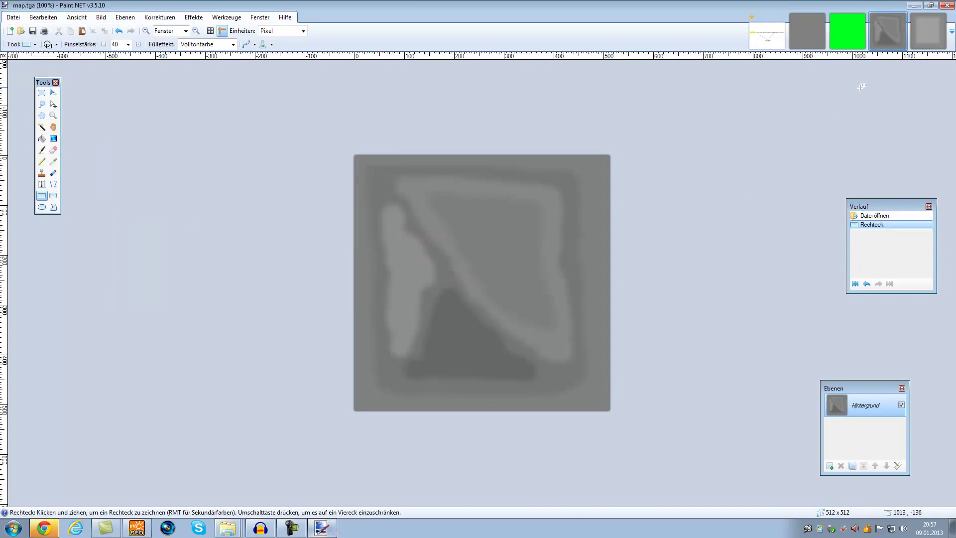
Step: Bring map2.tga to the front and draw a rectangle of about 507 x 507 px along its edges with brush width 40
click(931, 36)
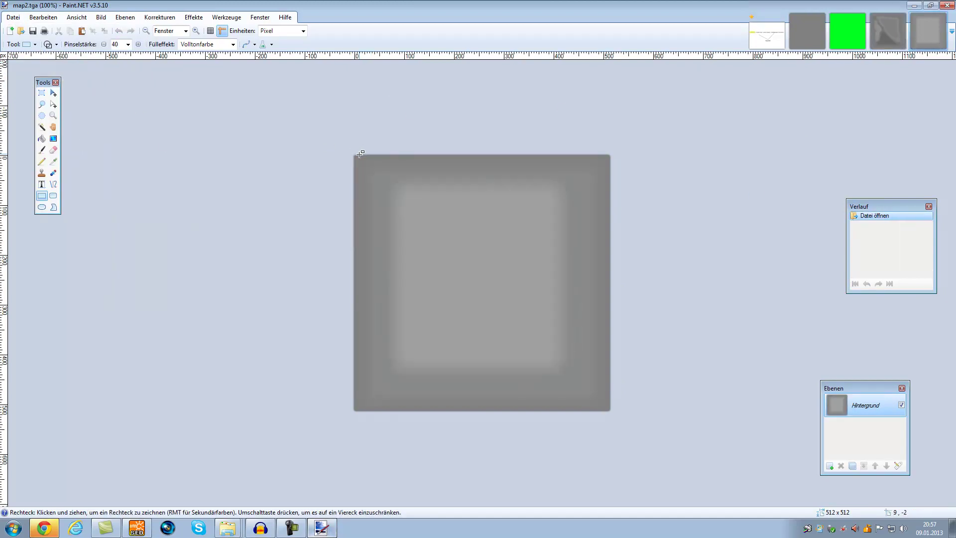
drag(357, 157, 614, 415)
key(ctrl+z)
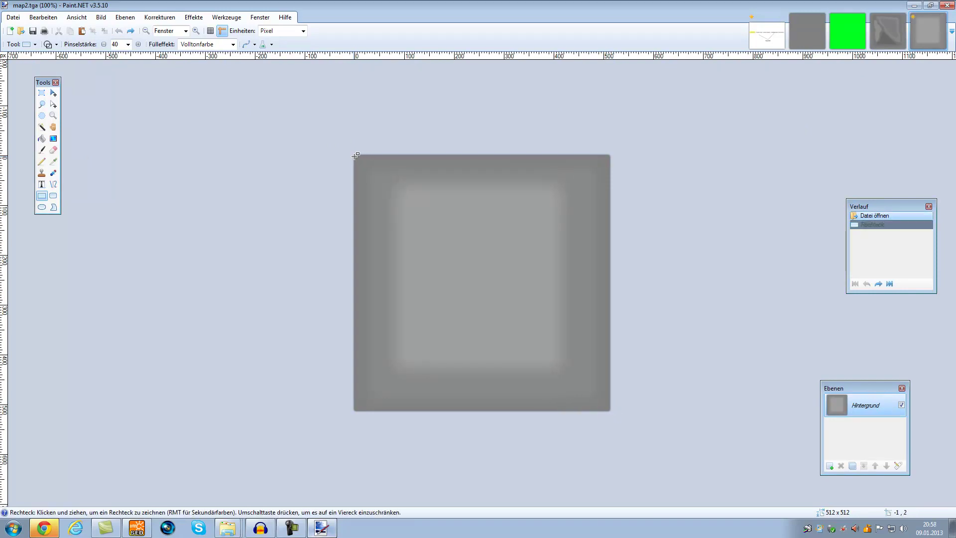
drag(357, 156, 614, 407)
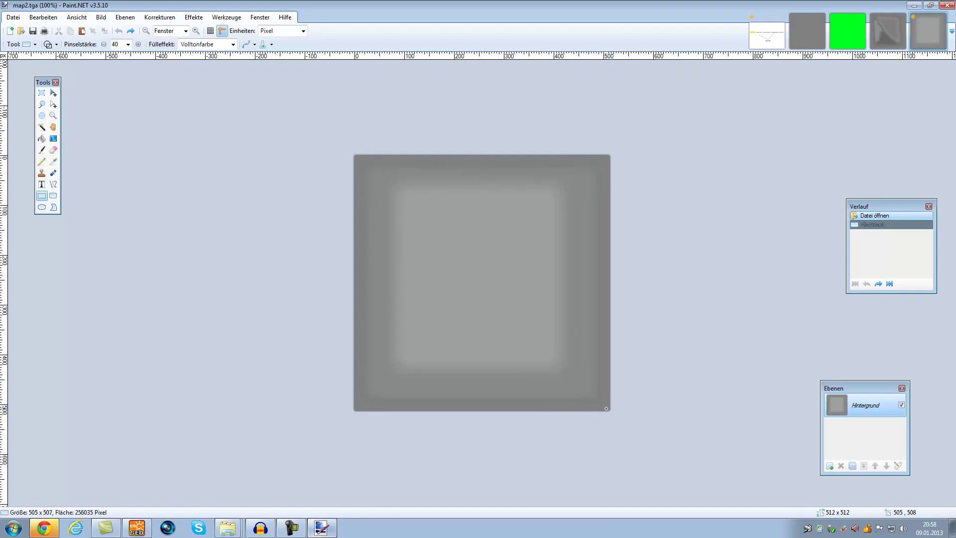
drag(607, 409, 607, 408)
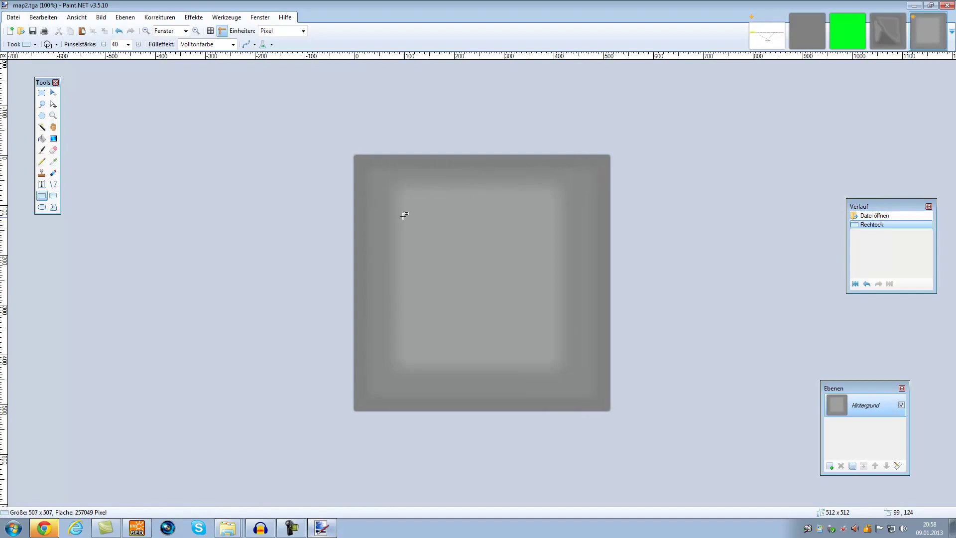
Step: Apply the Unschärfe blur with a radius of 20 to map2.tga and save the image
click(159, 17)
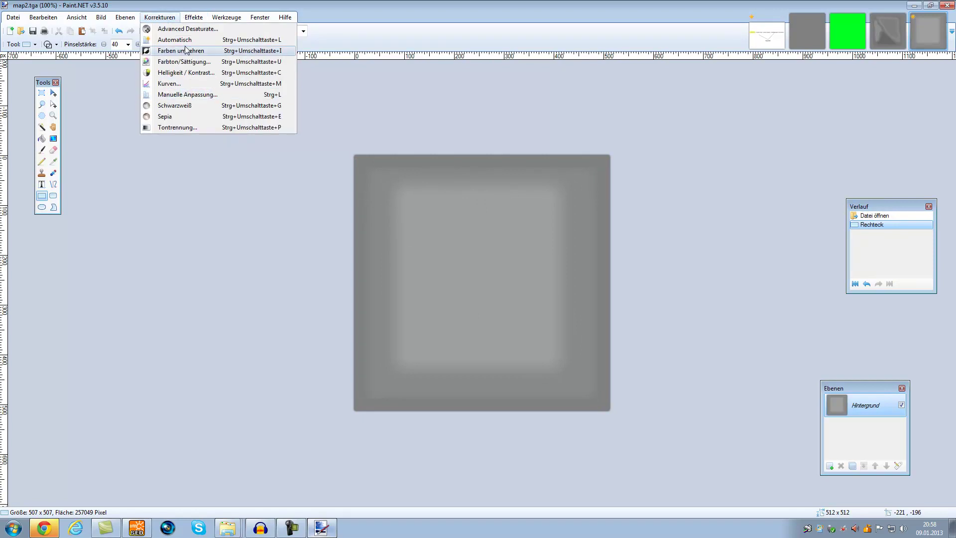
mouse_move(194, 17)
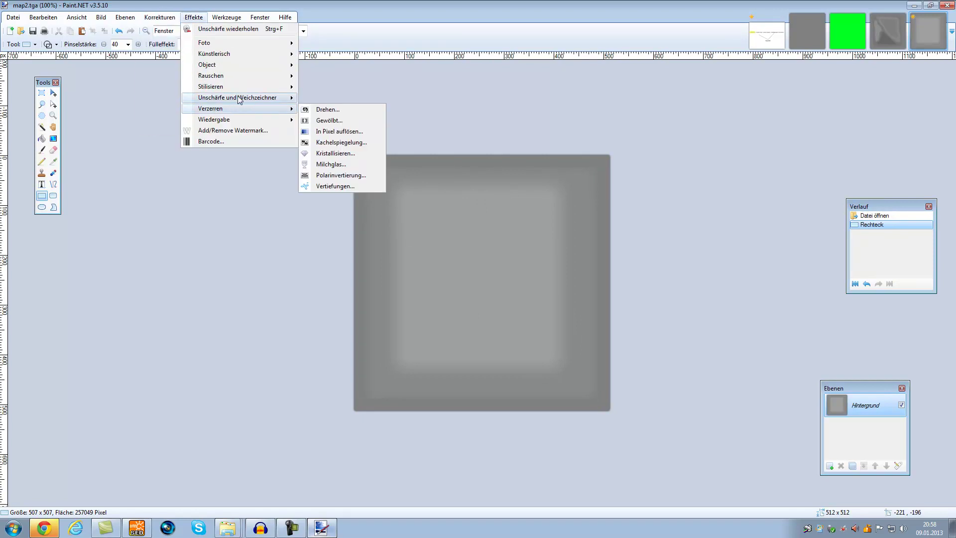
mouse_move(239, 98)
click(340, 160)
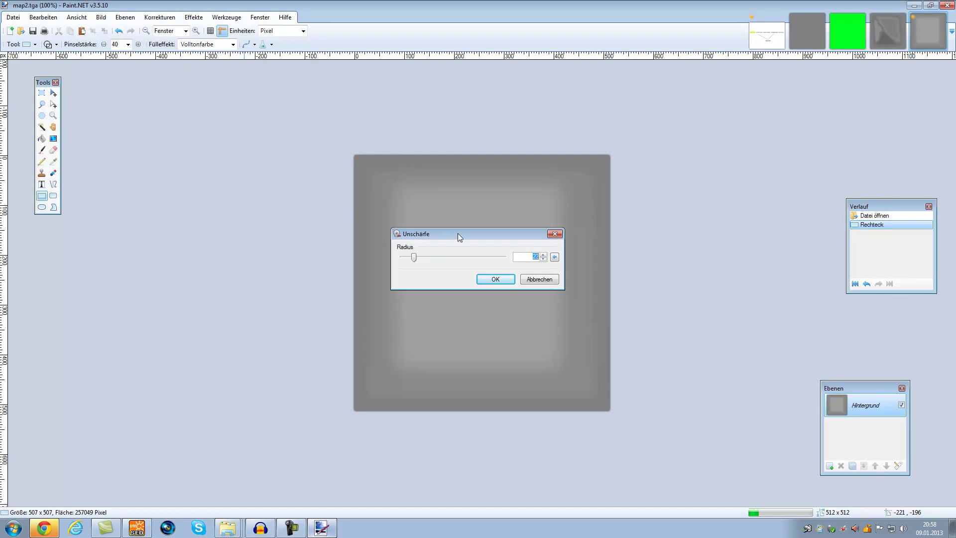
mouse_move(409, 258)
mouse_down()
mouse_move(400, 260)
mouse_move(410, 259)
mouse_up()
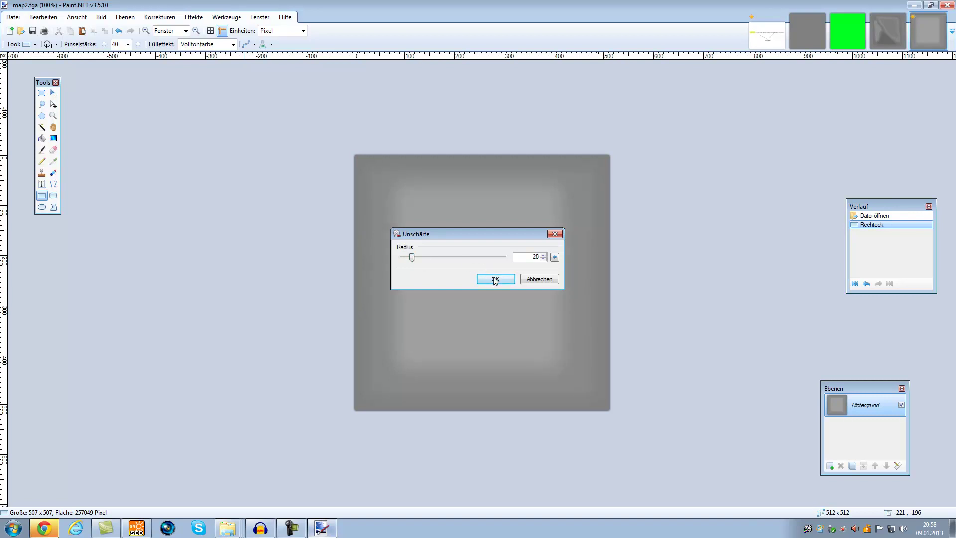
drag(414, 258, 409, 260)
click(478, 278)
key(ctrl+s)
click(325, 294)
Step: Start MED and import the map heightmap from the Desktop as a terrain
key(super)
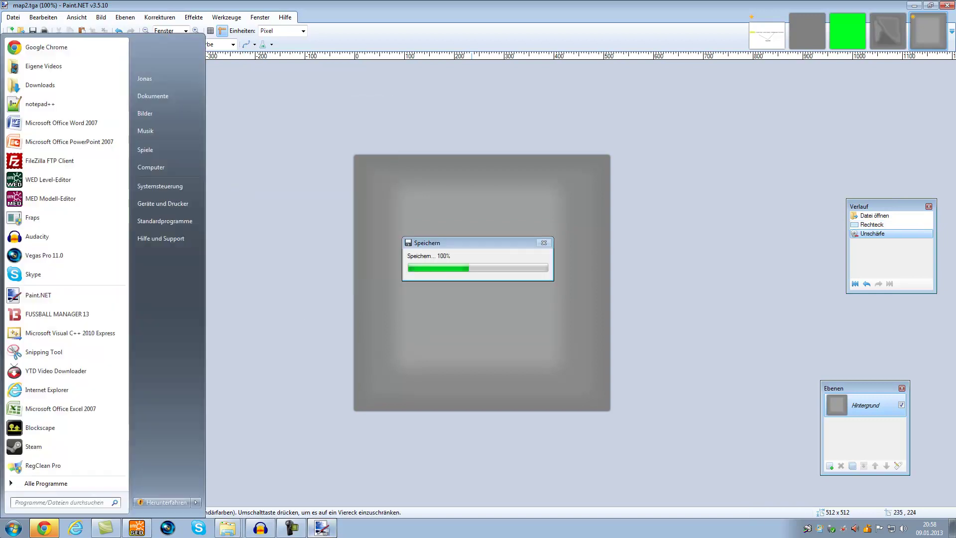
key(Escape)
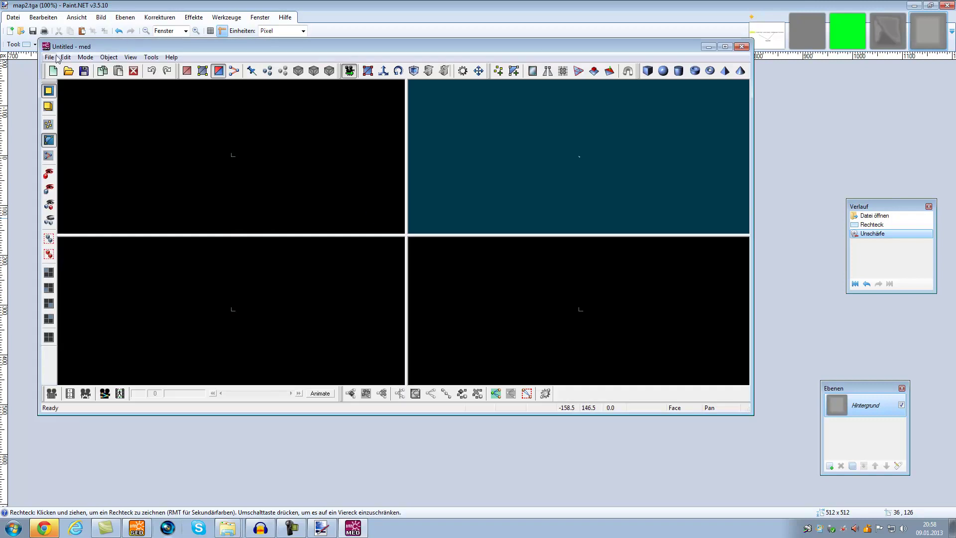
click(49, 56)
mouse_move(134, 187)
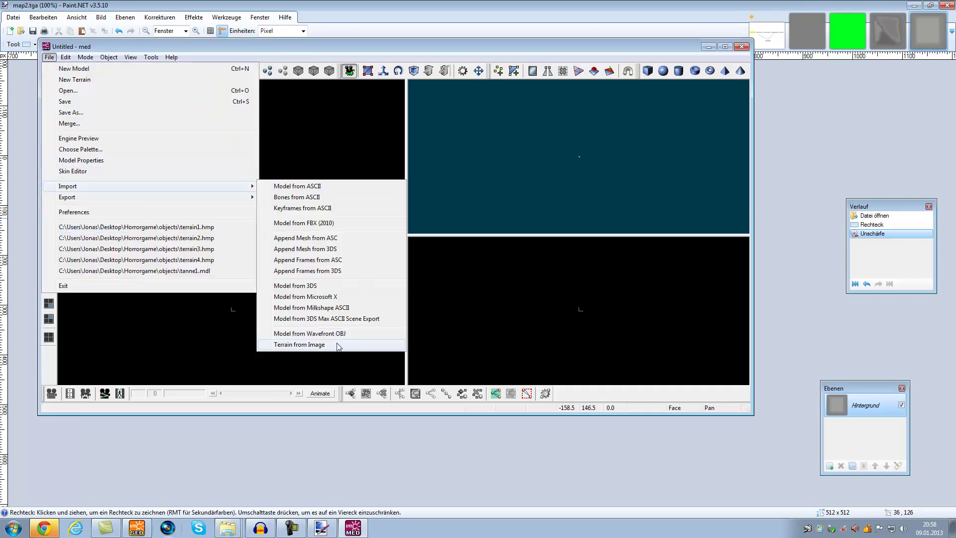
click(347, 343)
click(282, 196)
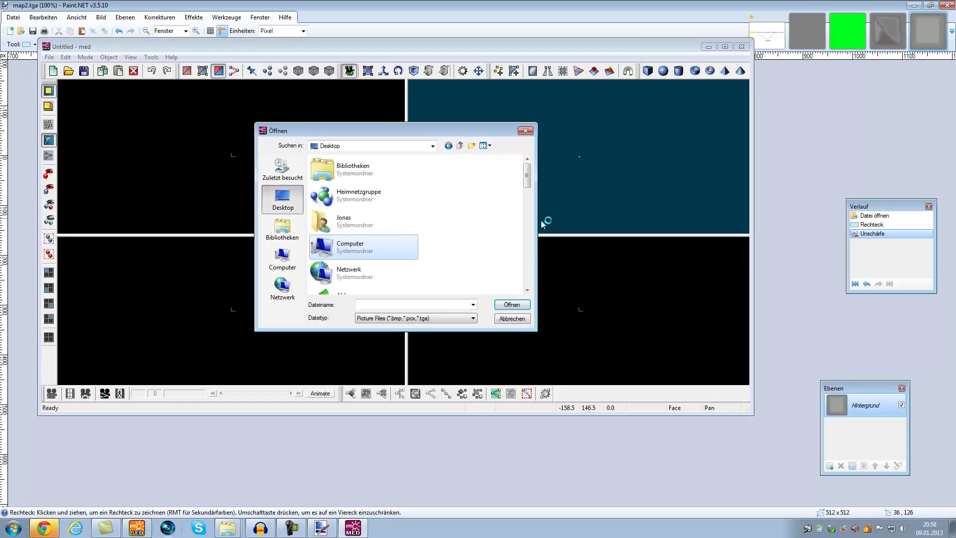
drag(526, 180, 501, 269)
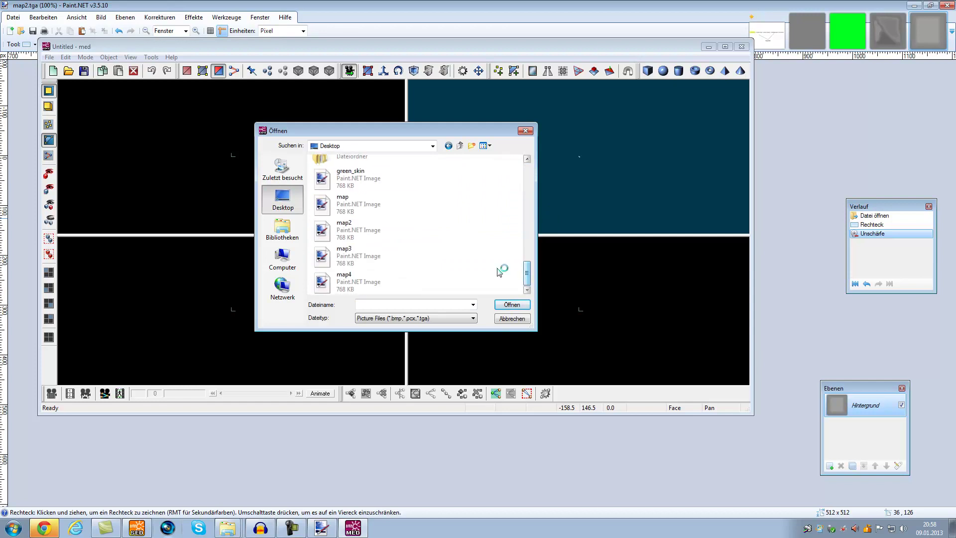
double_click(362, 205)
click(396, 297)
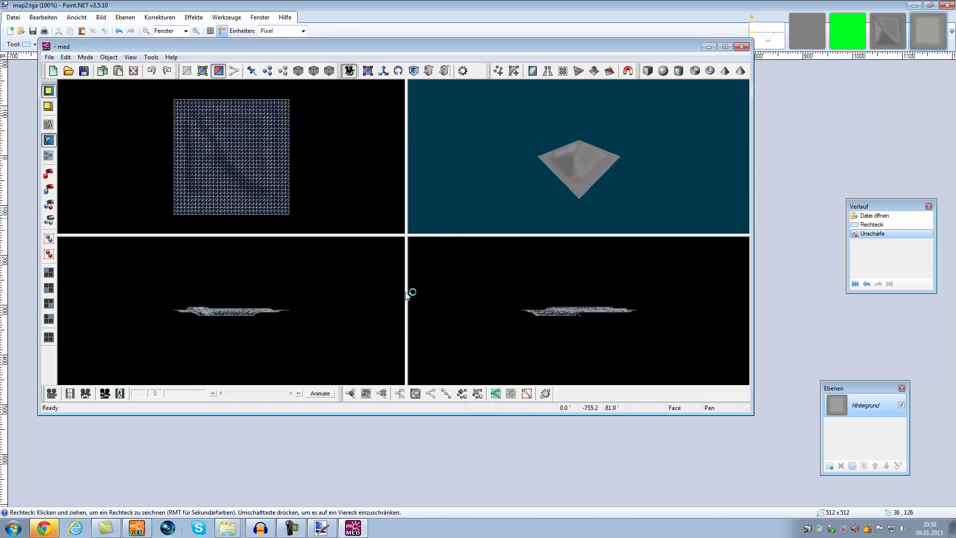
Step: Duplicate the terrain's skin and assign green_skin.tga as the texture file of Skin0
click(108, 57)
click(133, 106)
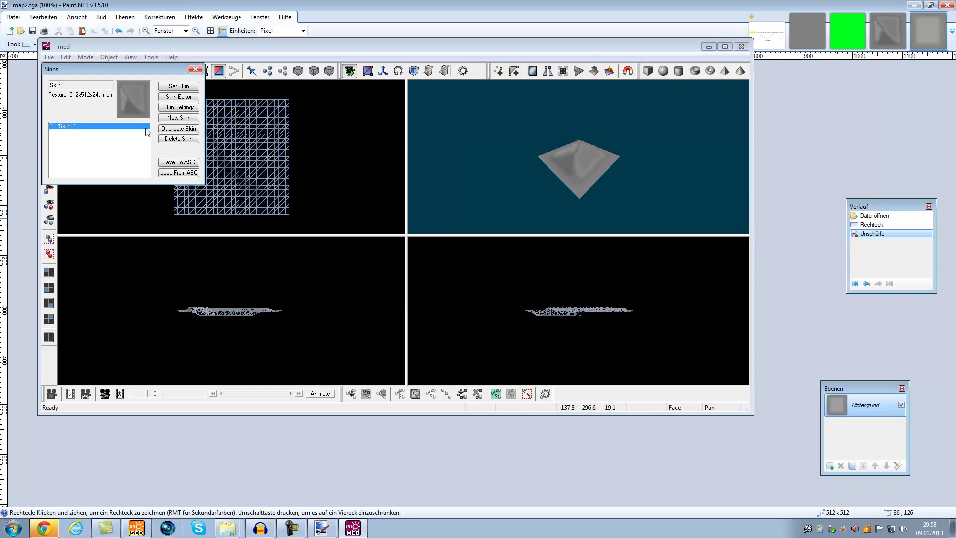
click(180, 128)
click(121, 84)
click(97, 125)
click(184, 109)
click(87, 226)
drag(270, 159, 259, 228)
double_click(99, 212)
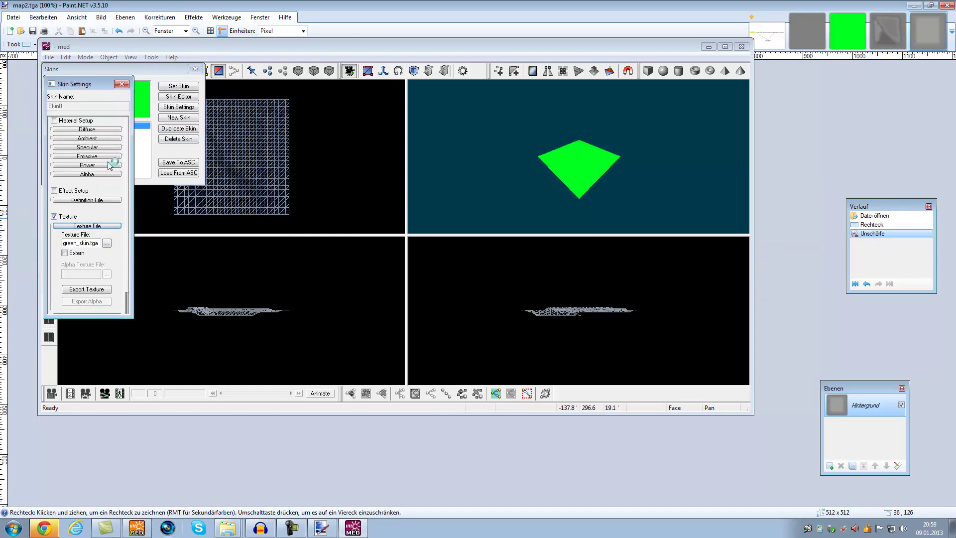
click(123, 86)
click(195, 68)
Step: Save the terrain as terrain1.hmp in the objects folder, replacing the existing file
click(84, 71)
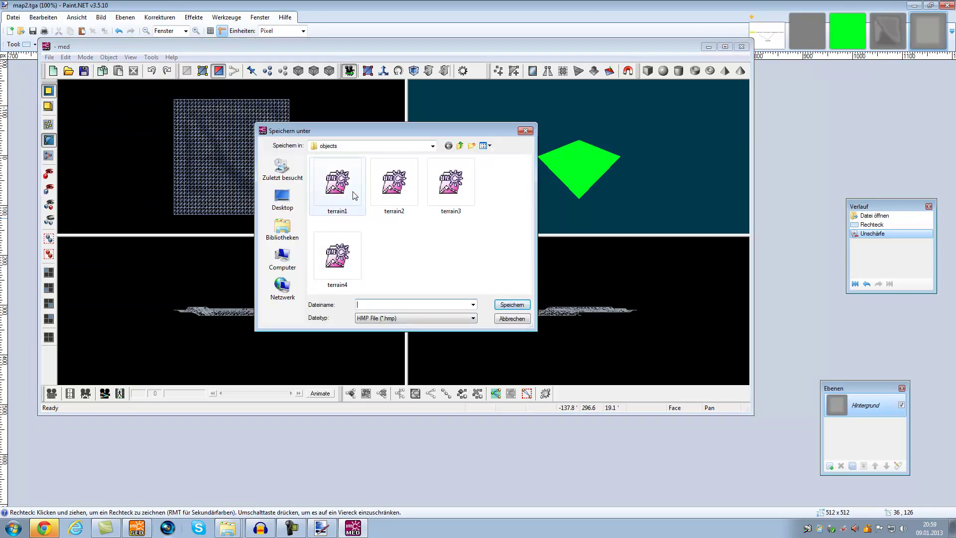
double_click(355, 195)
click(508, 267)
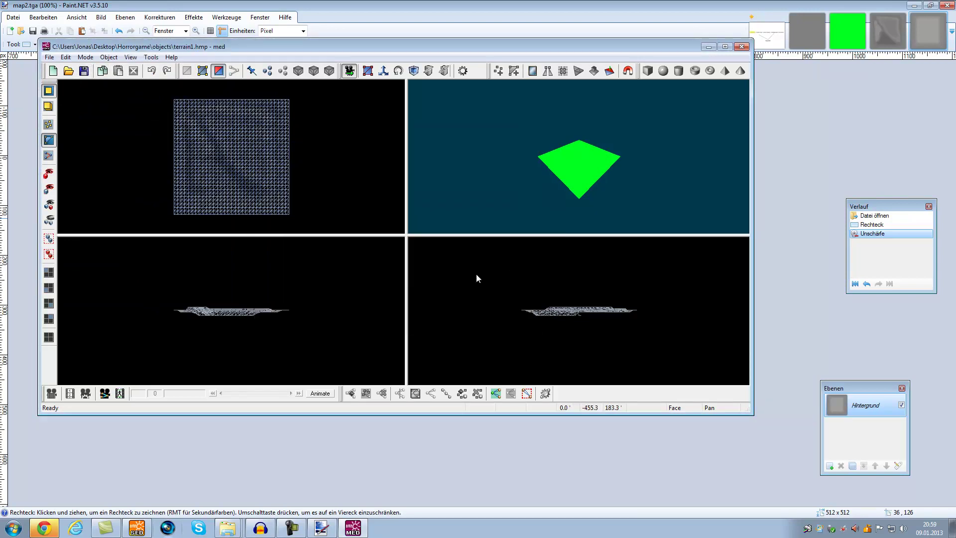
Step: Try to import the map2 heightmap from the Desktop as a terrain in the same MED session
click(49, 57)
mouse_move(98, 188)
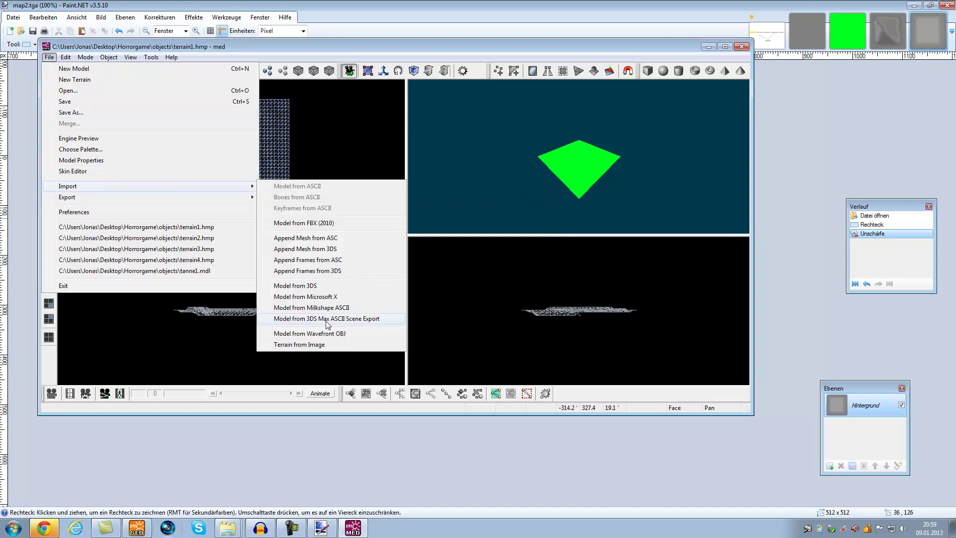
click(317, 338)
click(275, 209)
drag(527, 171, 529, 301)
double_click(401, 227)
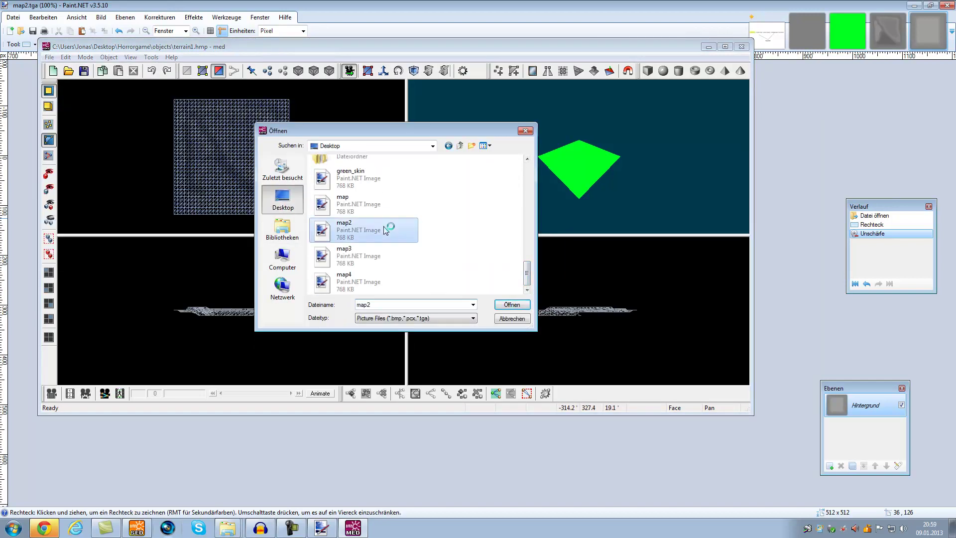
click(396, 297)
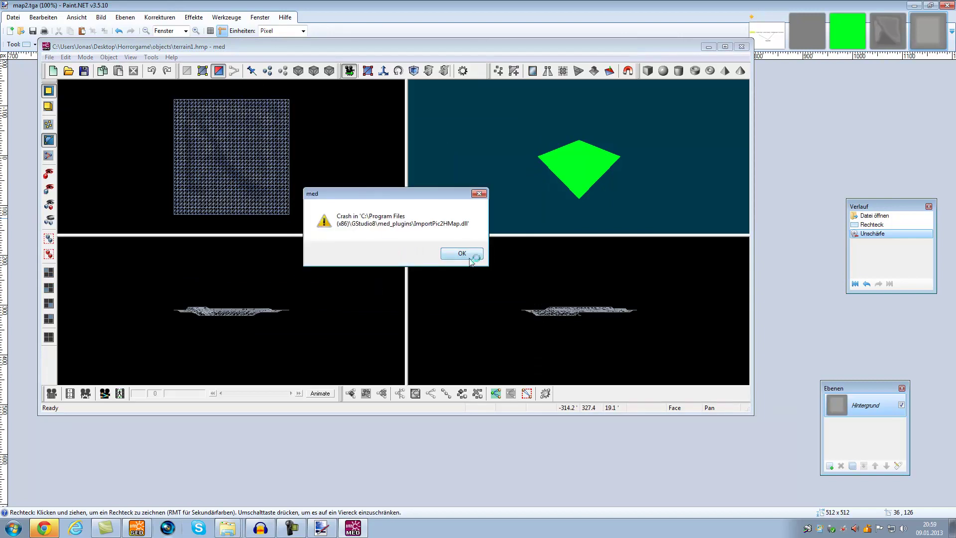
click(462, 254)
click(50, 58)
mouse_move(70, 185)
click(310, 344)
Step: Close MED and start it again
click(742, 47)
click(13, 528)
click(55, 198)
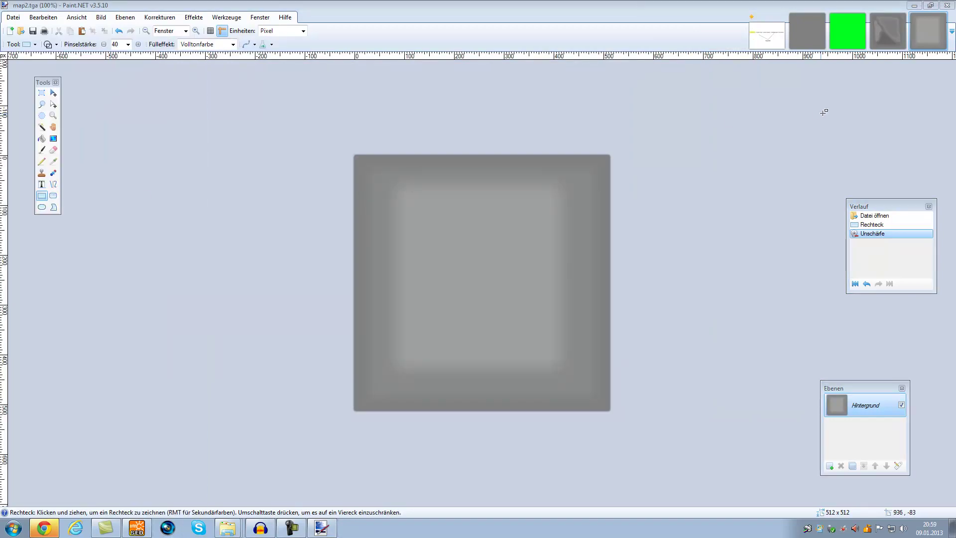
Step: Compare the edge shades of map.tga and map2.tga in Paint.NET by alternating between the two images
click(897, 36)
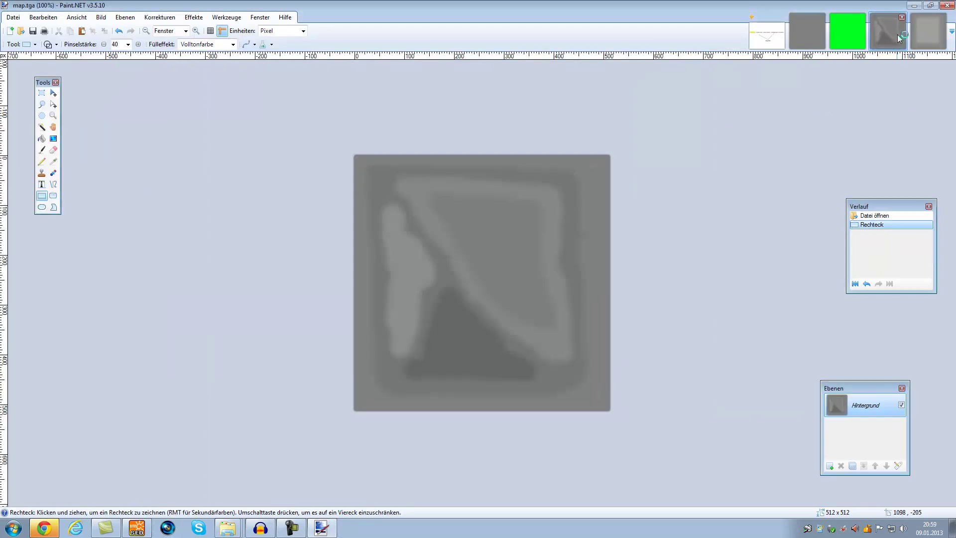
click(928, 34)
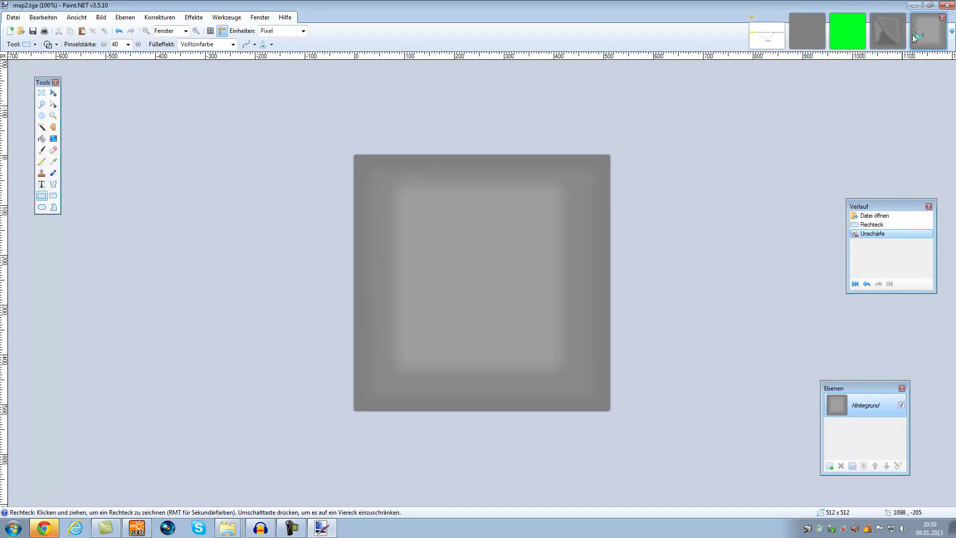
click(900, 36)
click(919, 36)
click(901, 37)
click(919, 37)
click(901, 40)
click(923, 38)
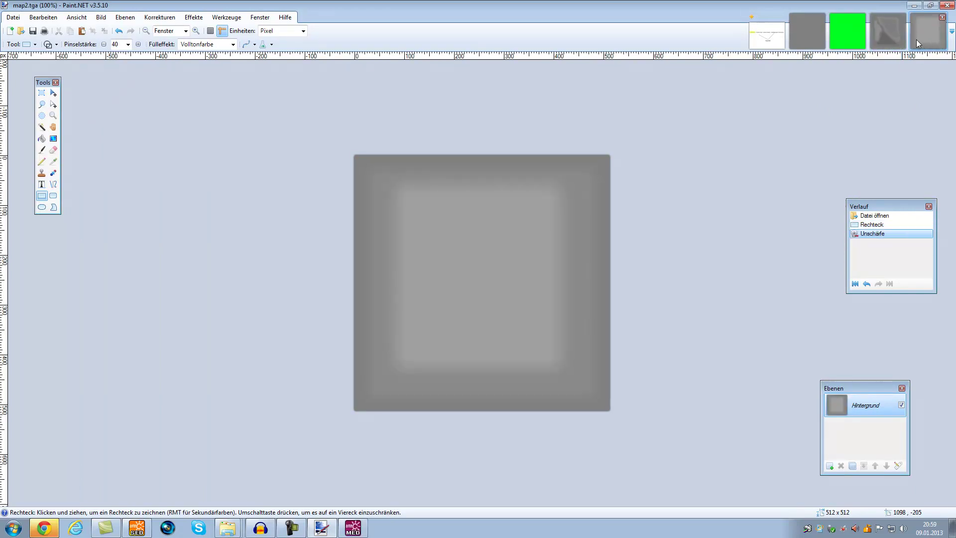
click(904, 40)
click(915, 44)
click(904, 44)
click(915, 44)
click(904, 45)
click(911, 48)
click(889, 45)
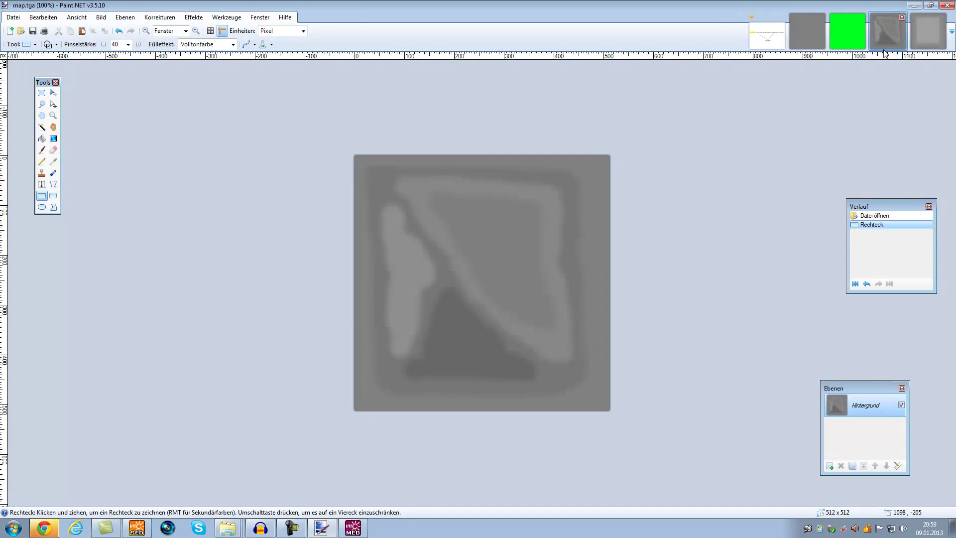
click(914, 38)
Step: Switch to MED and import the map2 heightmap from the Desktop as a terrain
click(353, 528)
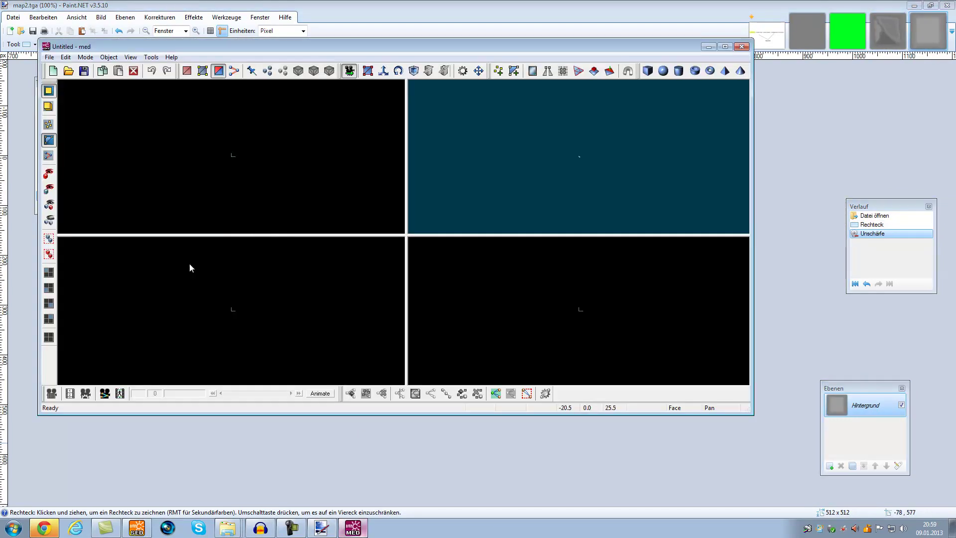
click(50, 57)
mouse_move(99, 187)
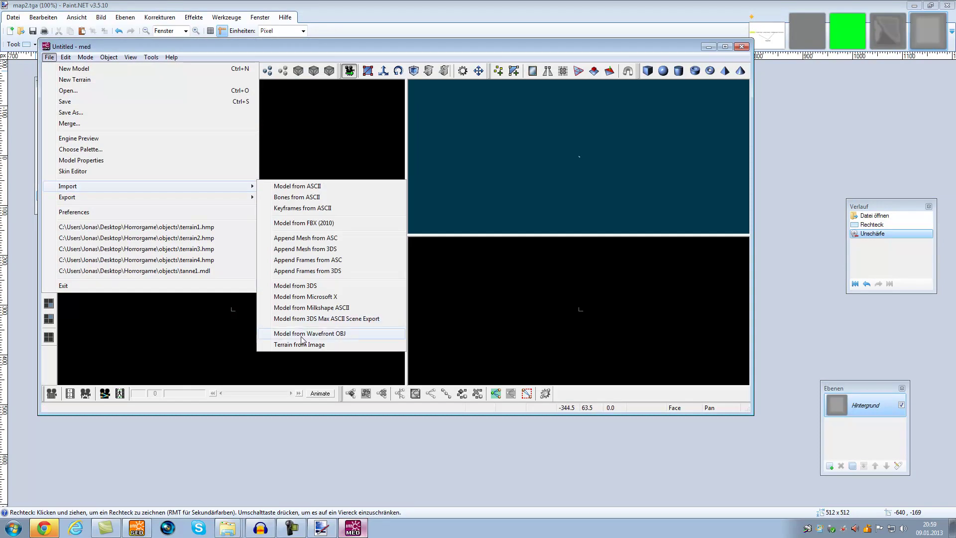
click(329, 342)
click(282, 199)
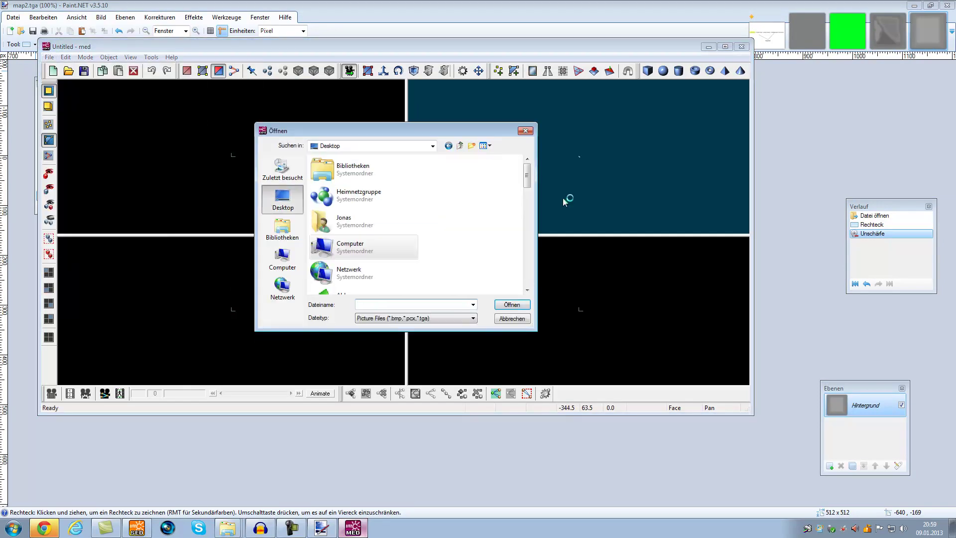
drag(527, 171, 532, 289)
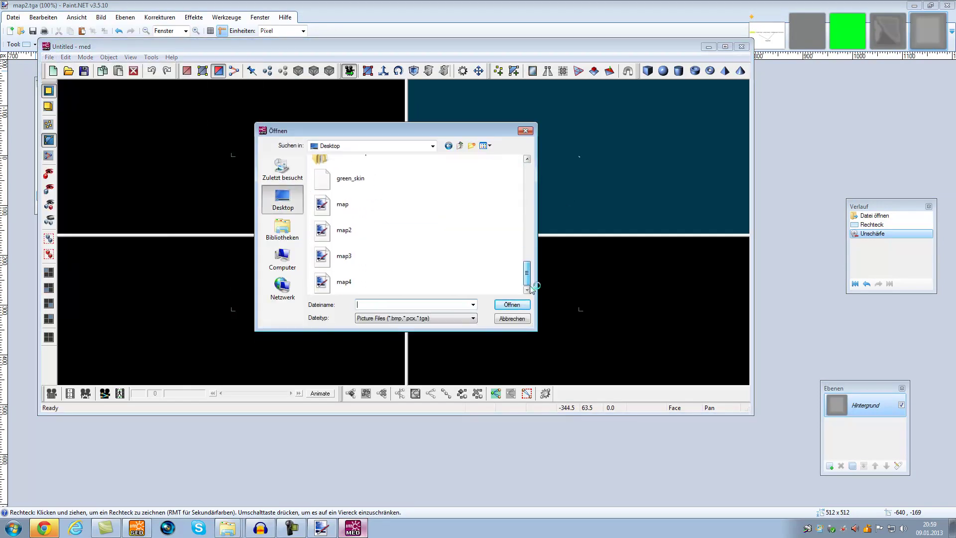
click(357, 224)
click(510, 305)
click(408, 295)
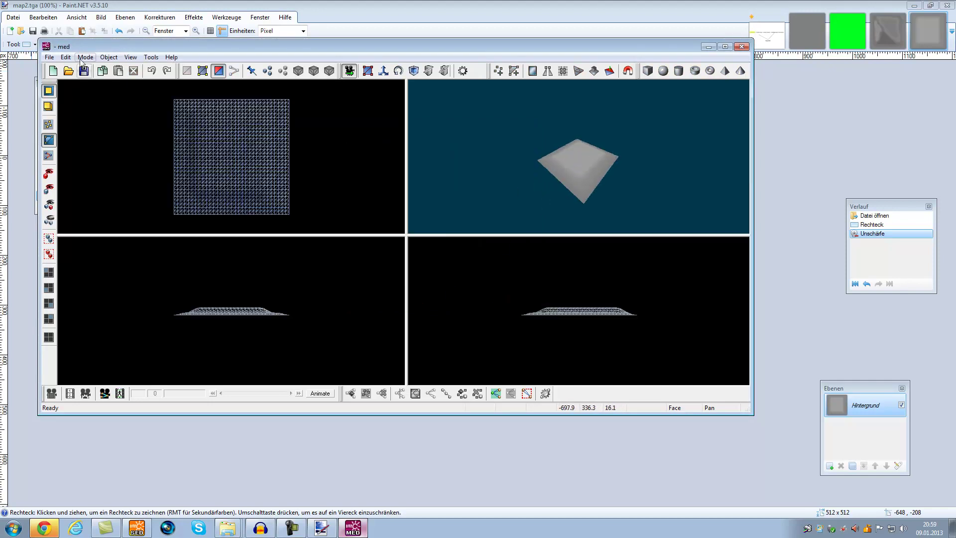
Step: Duplicate the map2 terrain's skin and assign the green_skin texture to Skin0
click(109, 58)
click(119, 105)
click(179, 107)
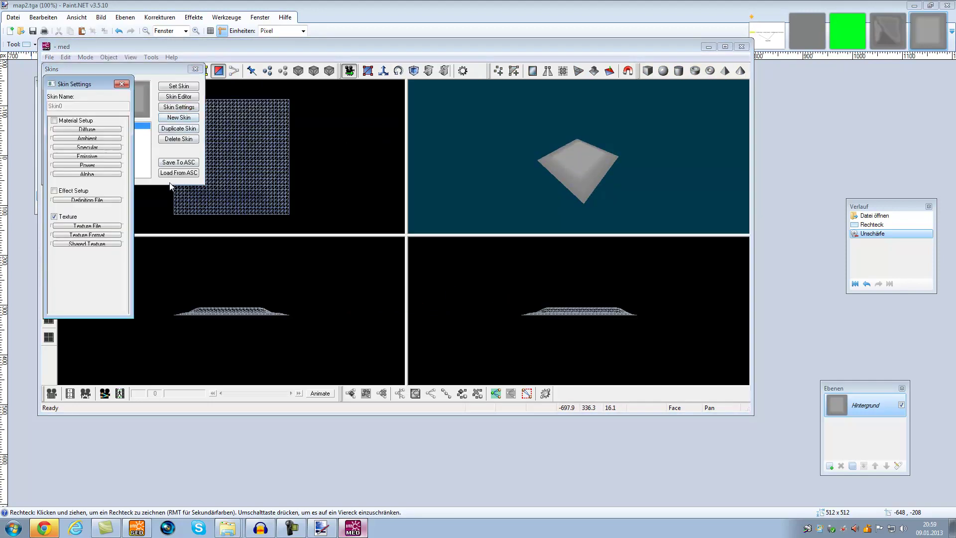
click(120, 84)
click(179, 128)
click(121, 85)
click(109, 126)
click(179, 107)
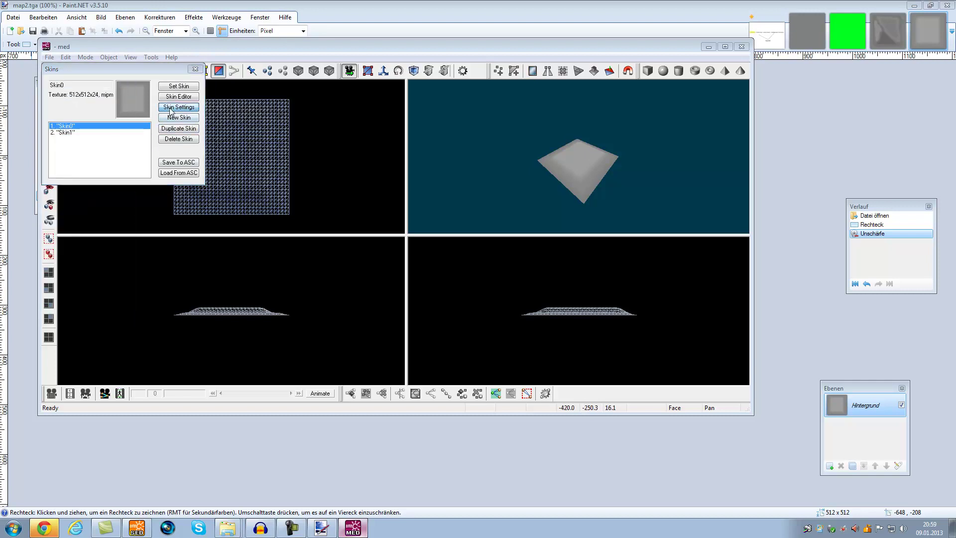
click(100, 227)
click(28, 169)
drag(273, 147, 276, 239)
double_click(95, 175)
click(121, 83)
click(195, 69)
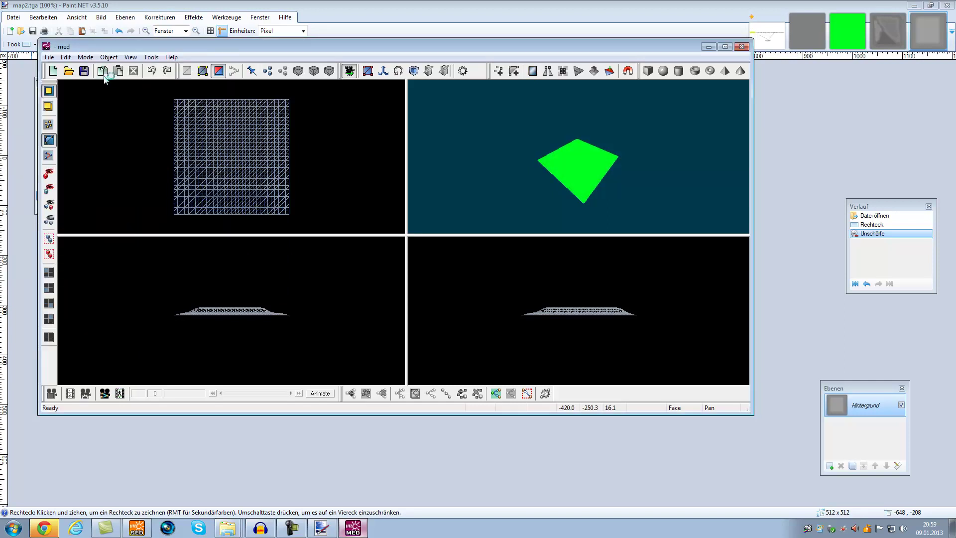
Step: Save the map2 terrain as terrain2.hmp in the objects folder, replacing the existing file
click(84, 70)
double_click(408, 191)
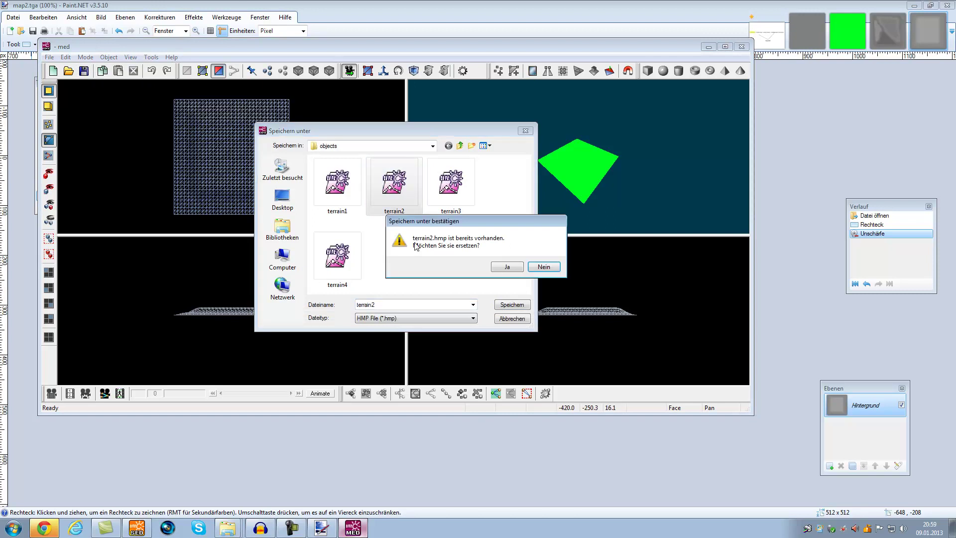
click(507, 267)
Step: Switch to the Script Editor, test-run the game to check the joints between the four terrains, and close the game window
click(137, 527)
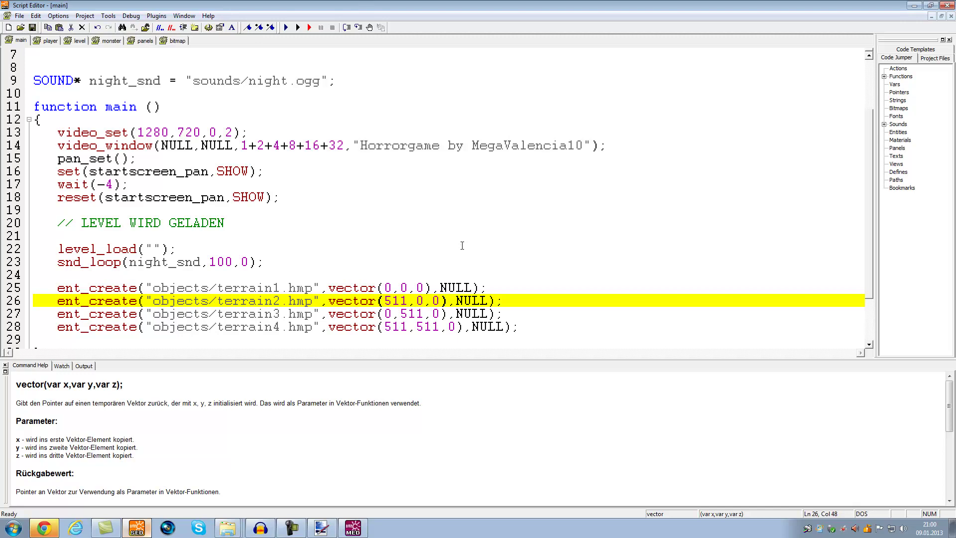
key(F5)
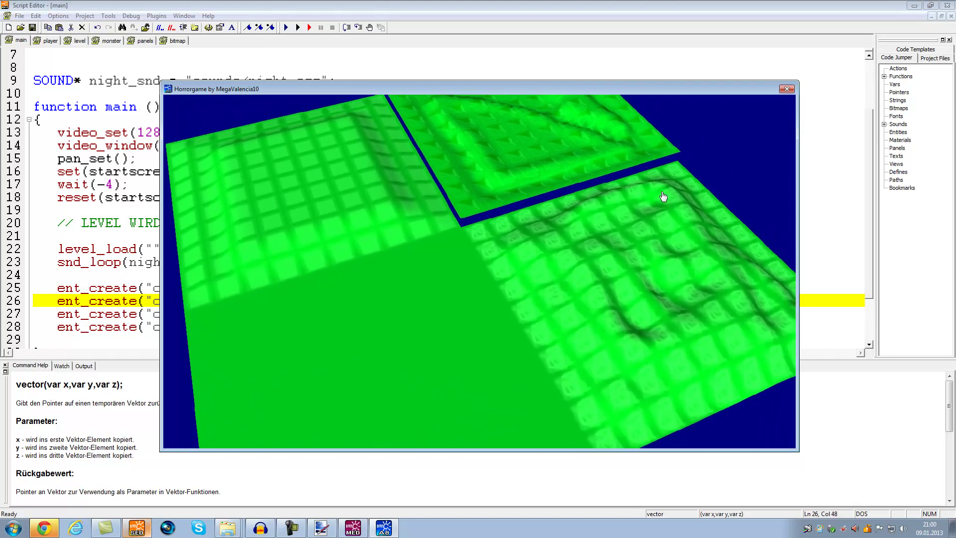
click(785, 89)
scroll(174, 173, down, 2)
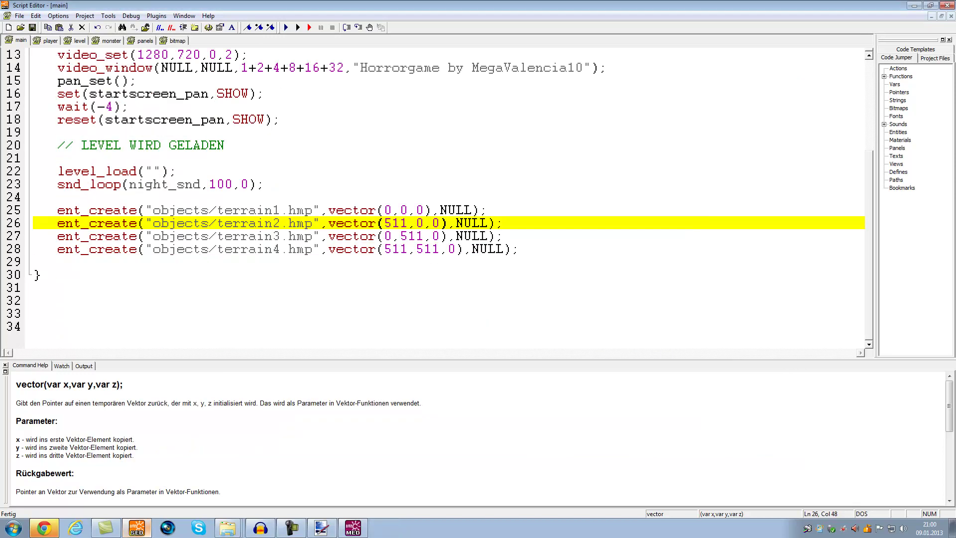
Step: Switch to Paint.NET and, on a new layer of map.tga with the background hidden, draw a grey edge frame about 495 x 495 pixels
click(321, 528)
click(885, 41)
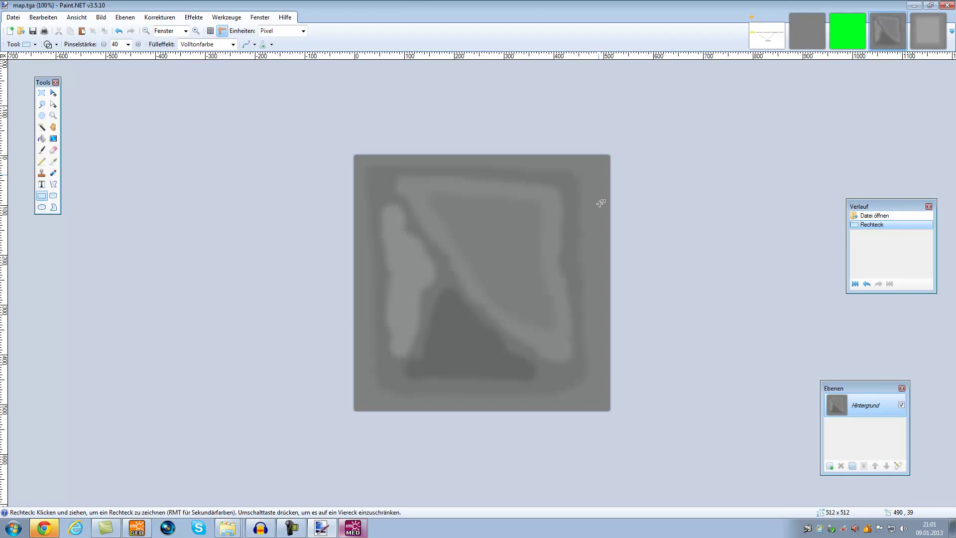
click(125, 17)
click(134, 28)
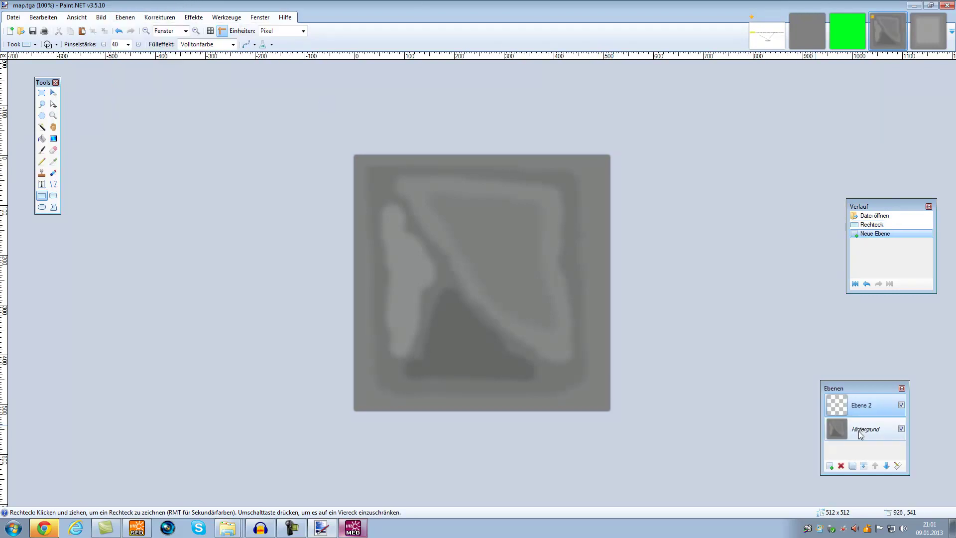
click(901, 429)
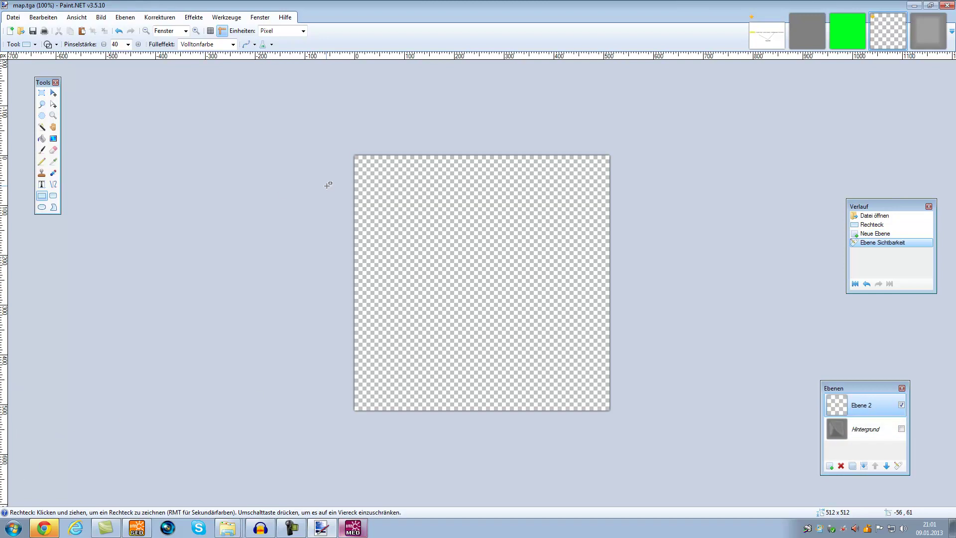
drag(357, 157, 604, 403)
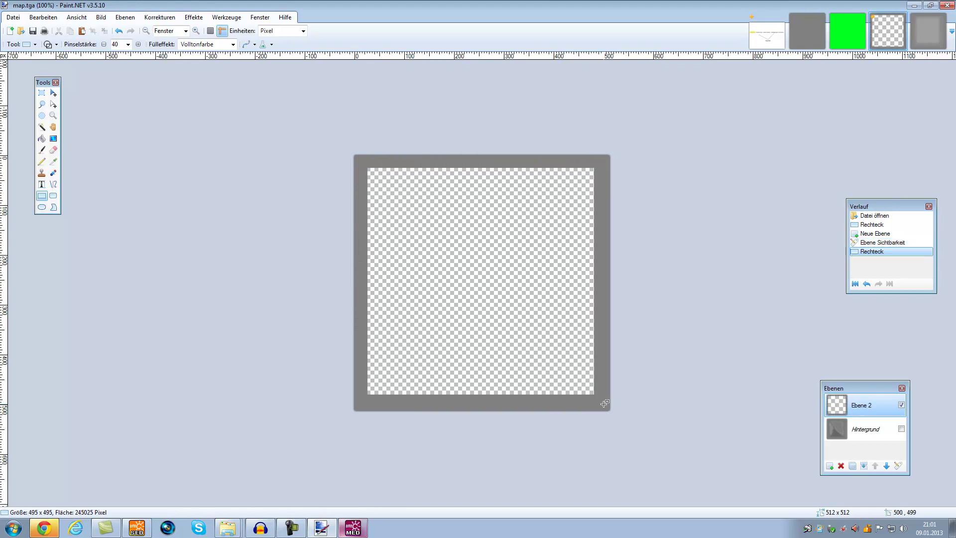
Step: Compare the frame with the background by toggling the visibility of both layers, and merge Ebene 2 down into the background
click(901, 429)
click(901, 429)
click(900, 429)
click(902, 406)
click(902, 406)
click(901, 405)
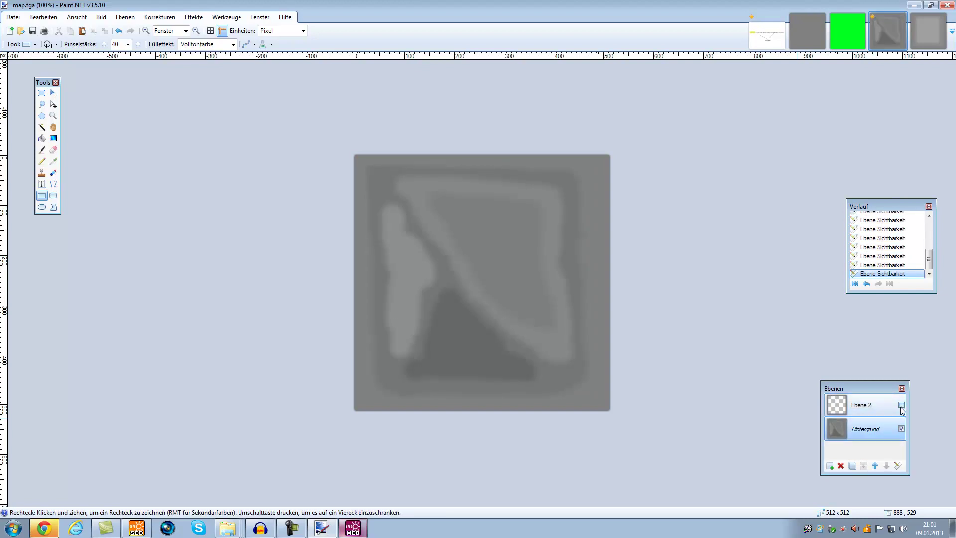
click(862, 405)
click(864, 465)
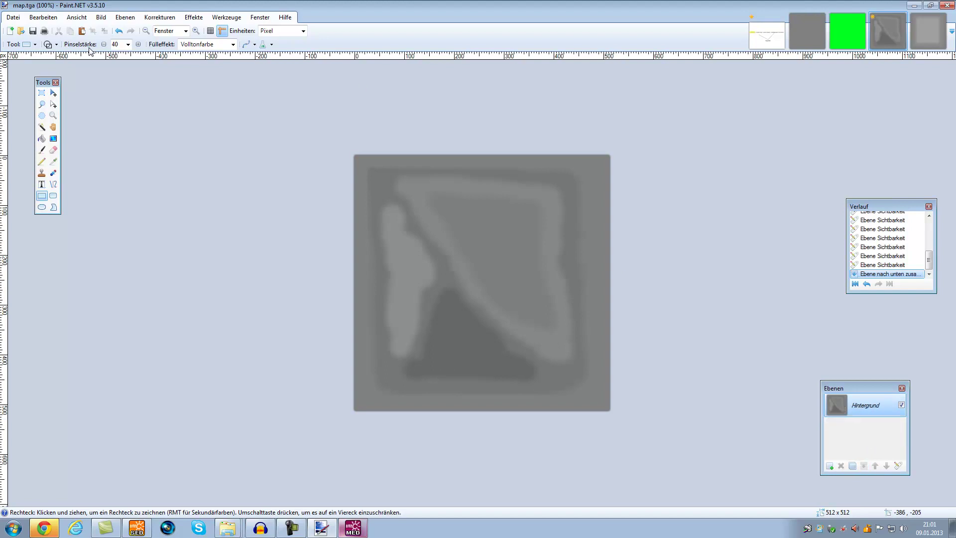
Step: Save the heightmap as map.tga on the Desktop, replacing the existing file and keeping automatic bit depth detection
click(13, 17)
click(23, 92)
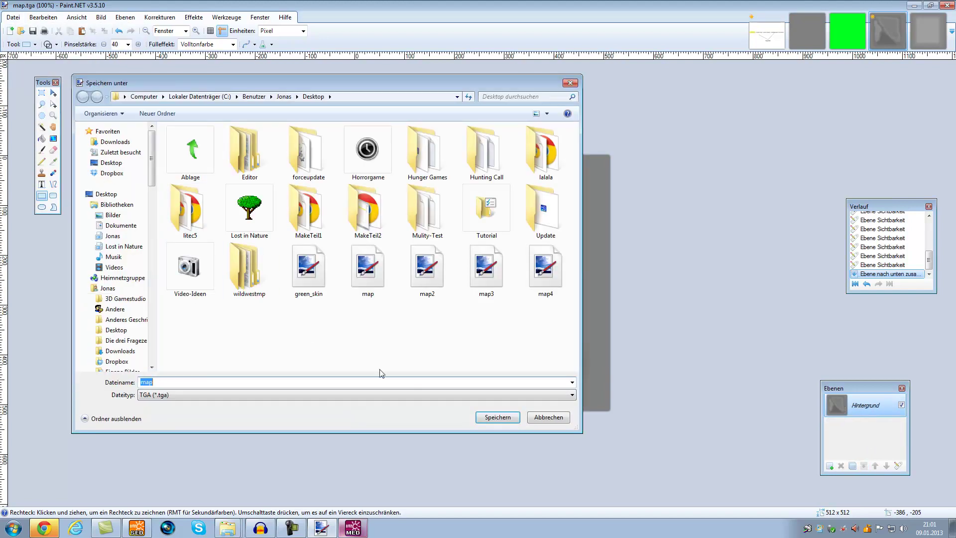
click(489, 416)
click(513, 269)
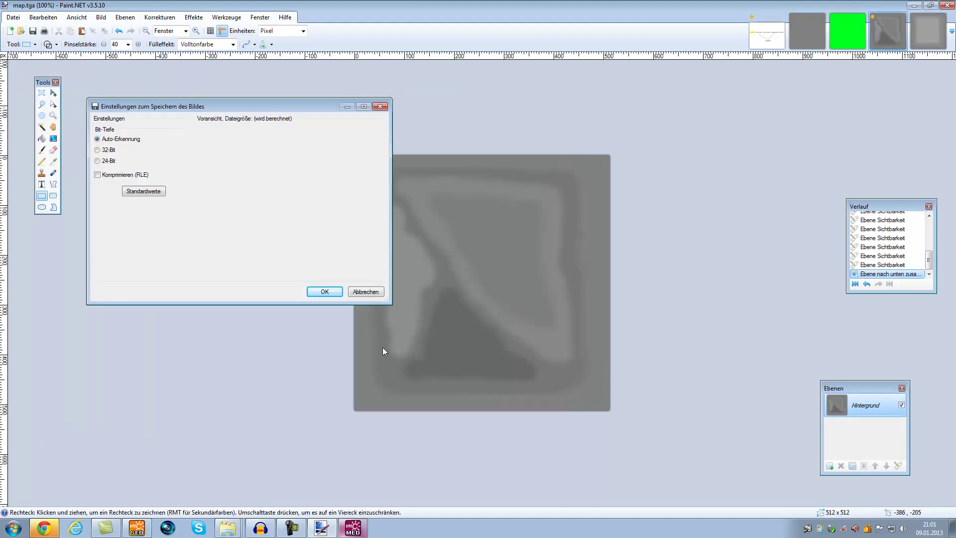
click(324, 293)
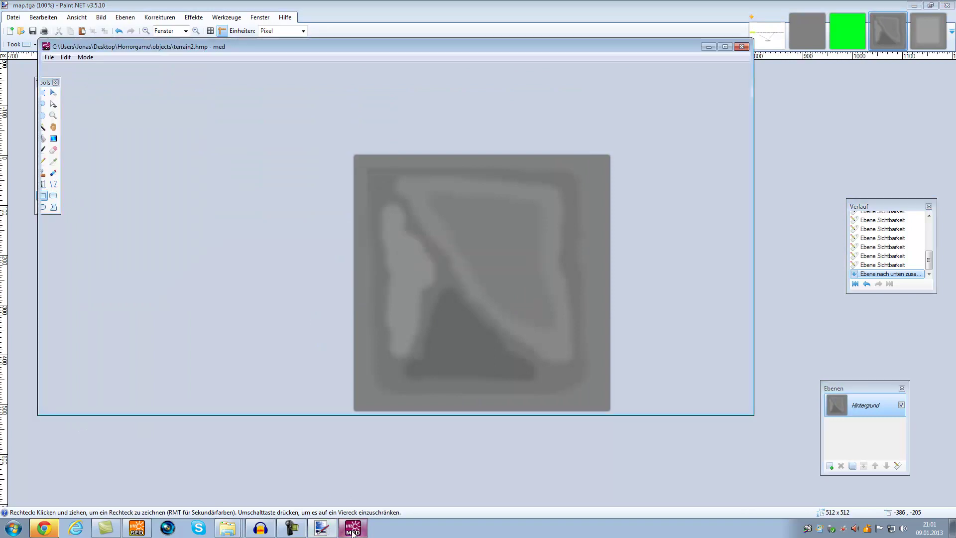
Step: Switch to MED and try to import the map heightmap from the Desktop as a terrain
key(alt+Tab)
click(52, 57)
mouse_move(144, 186)
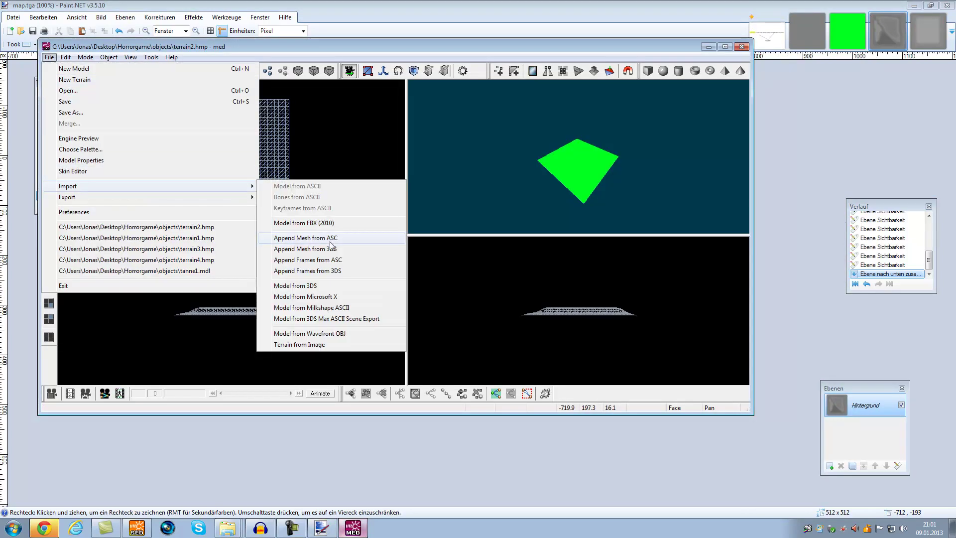
click(318, 344)
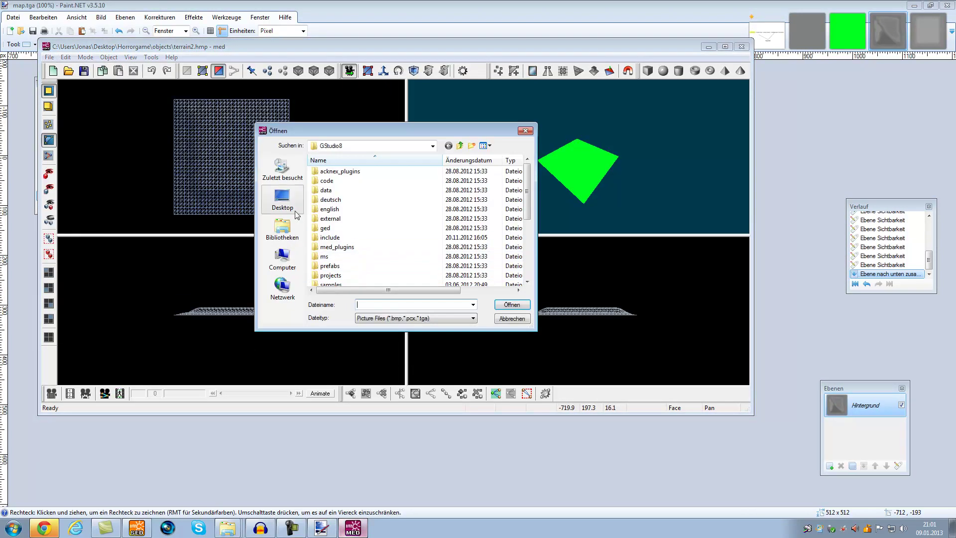
scroll(530, 195, down, 5)
double_click(376, 217)
click(402, 296)
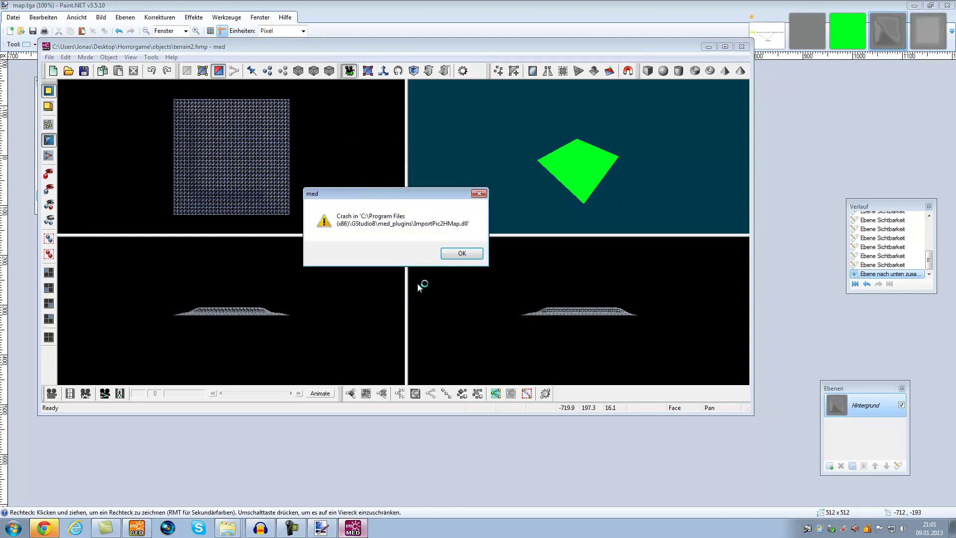
Step: Dismiss the crash message, close MED and start it again
click(449, 252)
click(742, 46)
key(super)
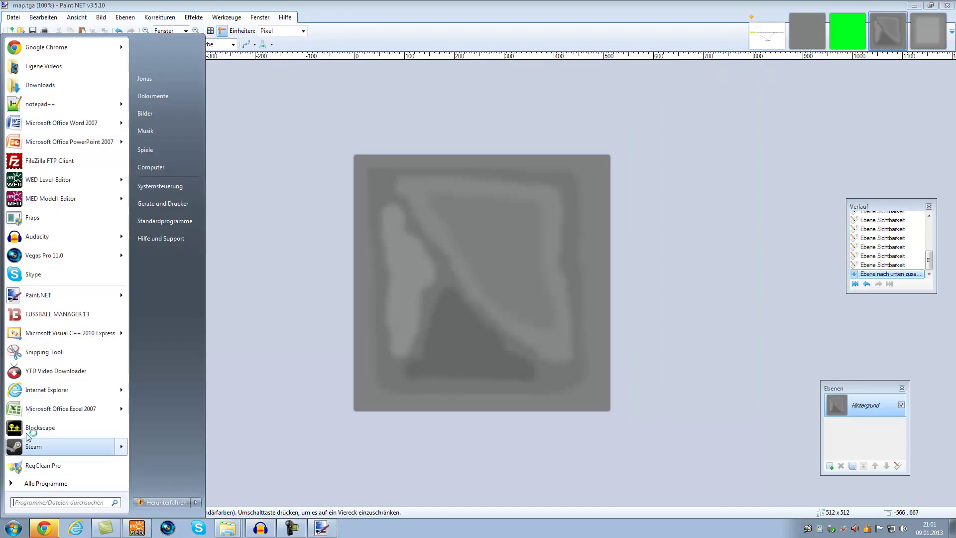
key(Escape)
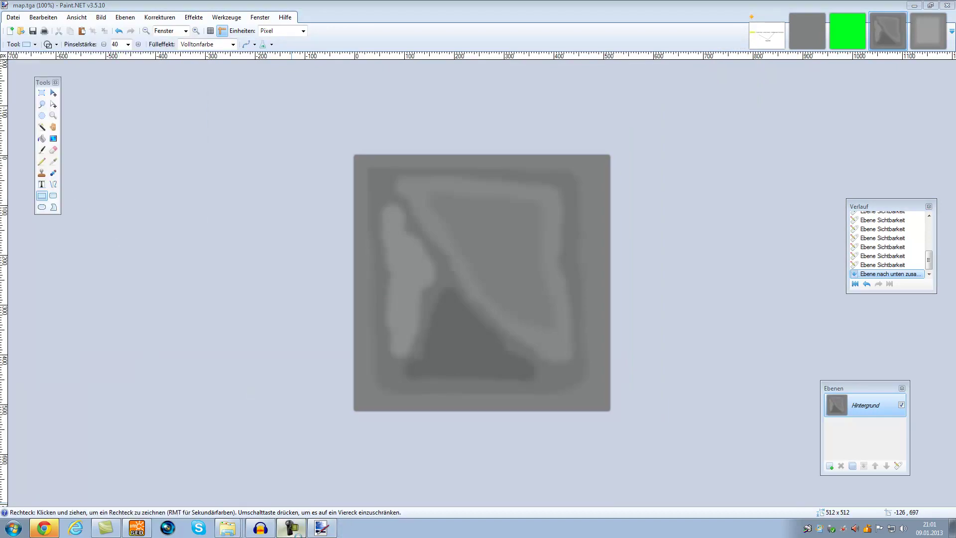
click(321, 528)
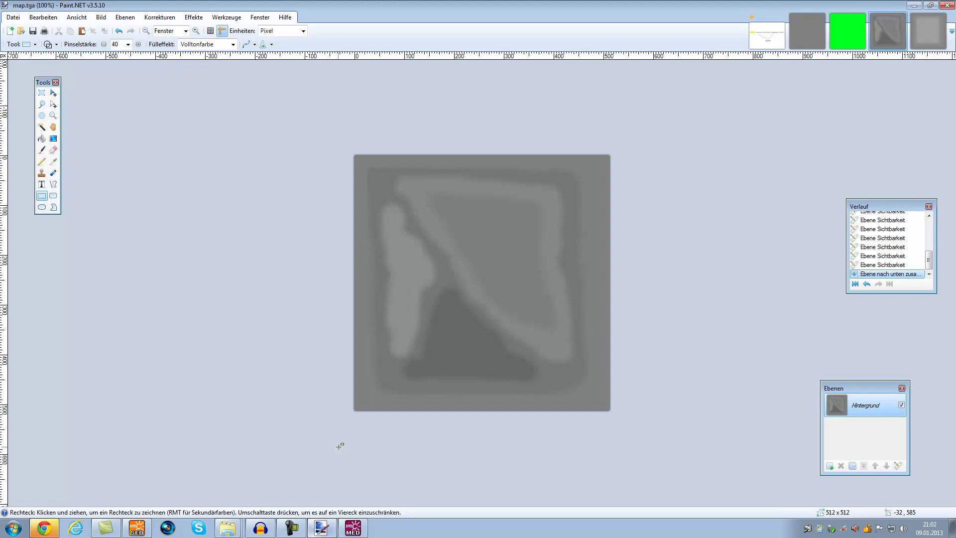
click(353, 527)
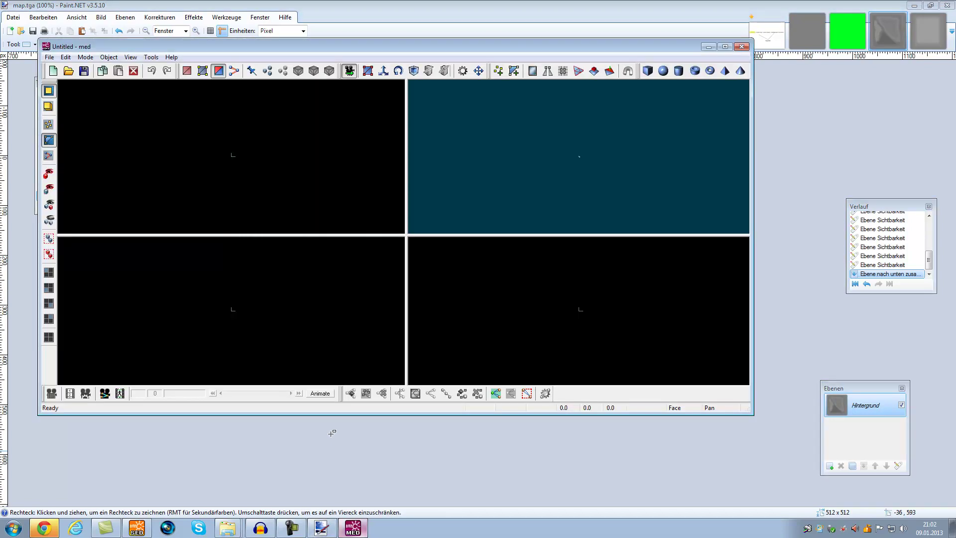
Step: Import the map heightmap from the Desktop as a terrain in the restarted MED
click(65, 57)
mouse_move(50, 57)
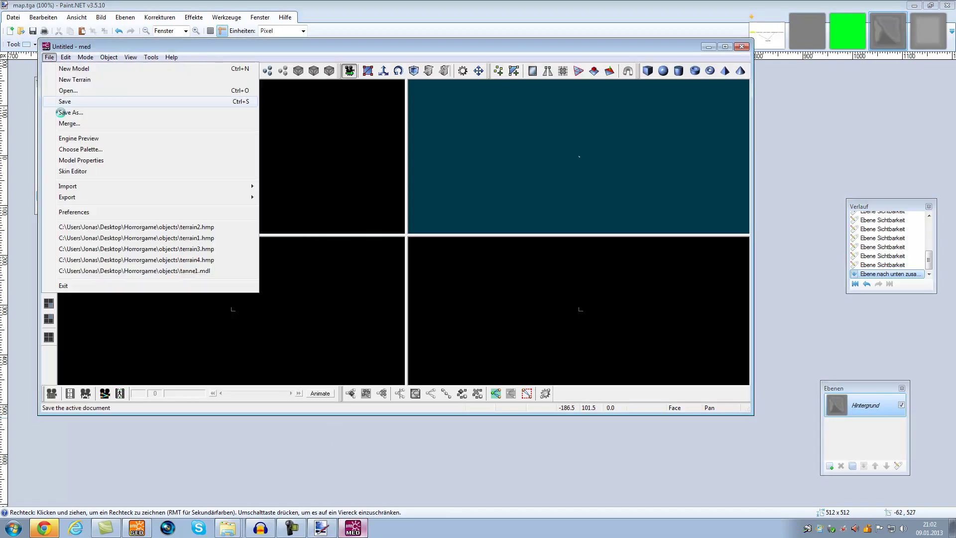
mouse_move(112, 187)
click(339, 345)
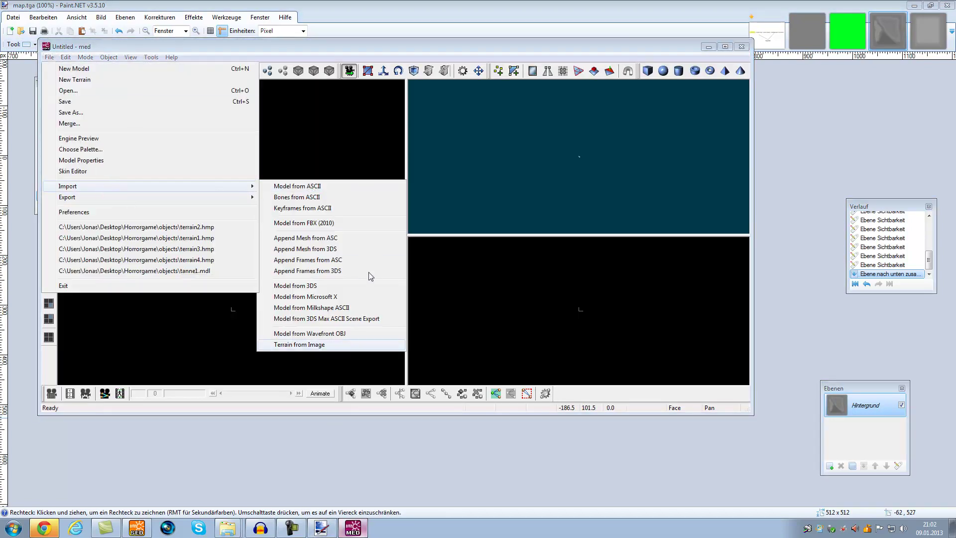
scroll(534, 180, down, 8)
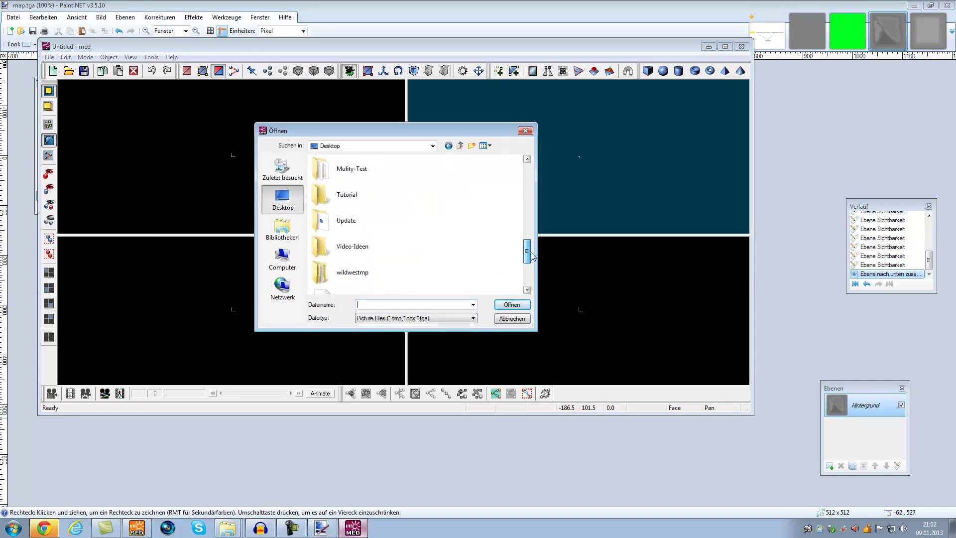
double_click(372, 209)
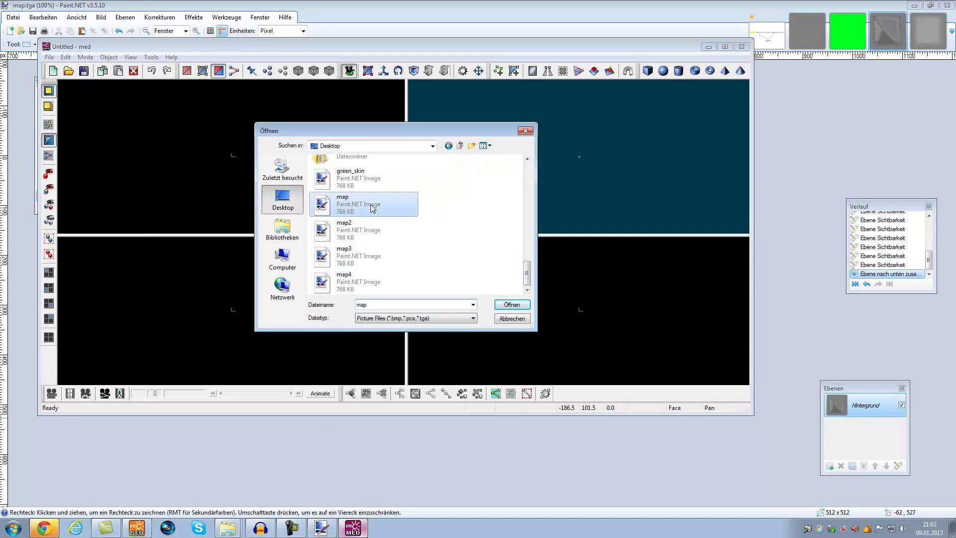
click(393, 295)
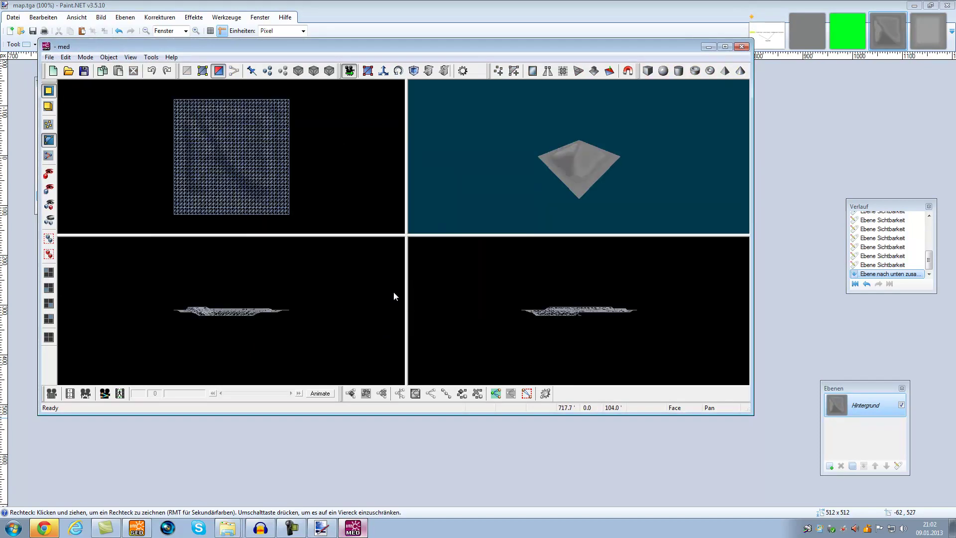
Step: Open the skin manager for the imported map terrain
click(109, 57)
click(177, 107)
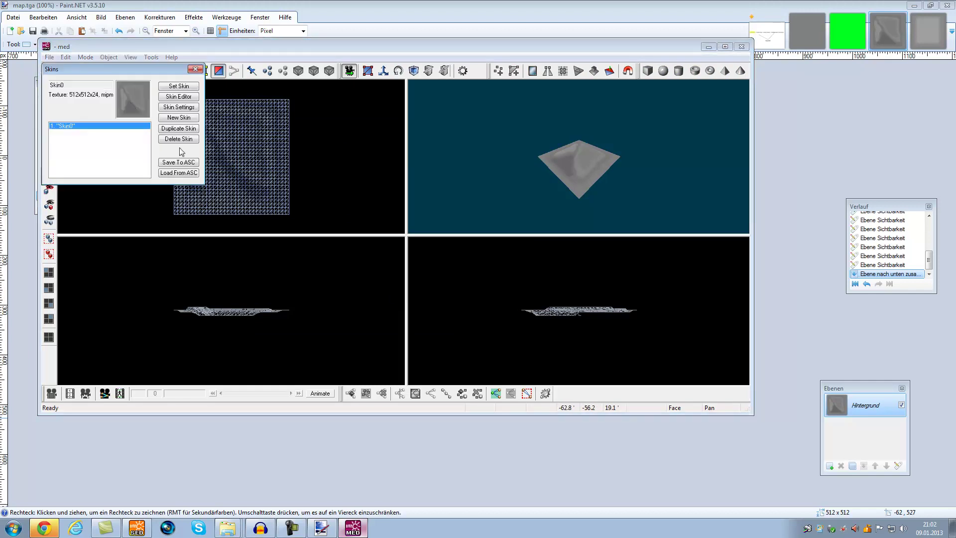
click(181, 107)
click(109, 227)
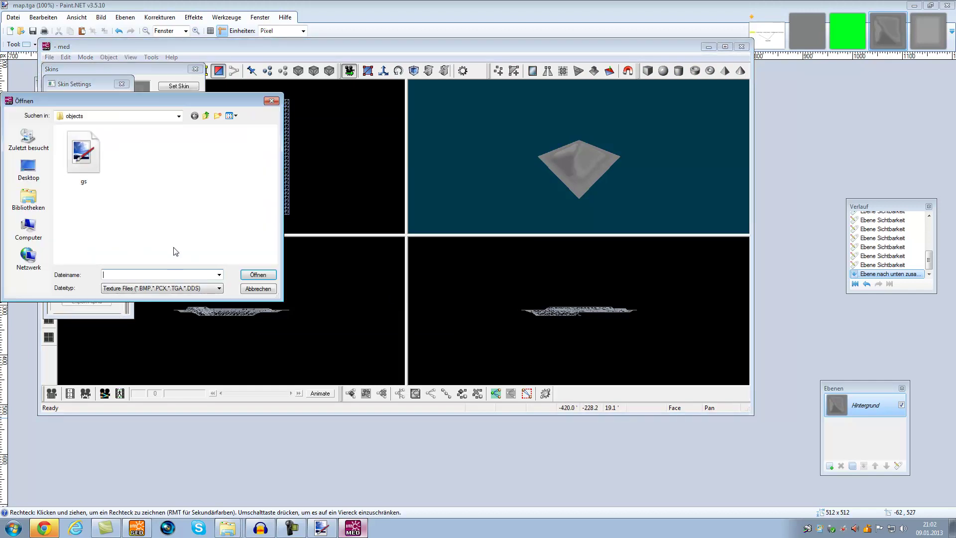
click(29, 170)
click(273, 259)
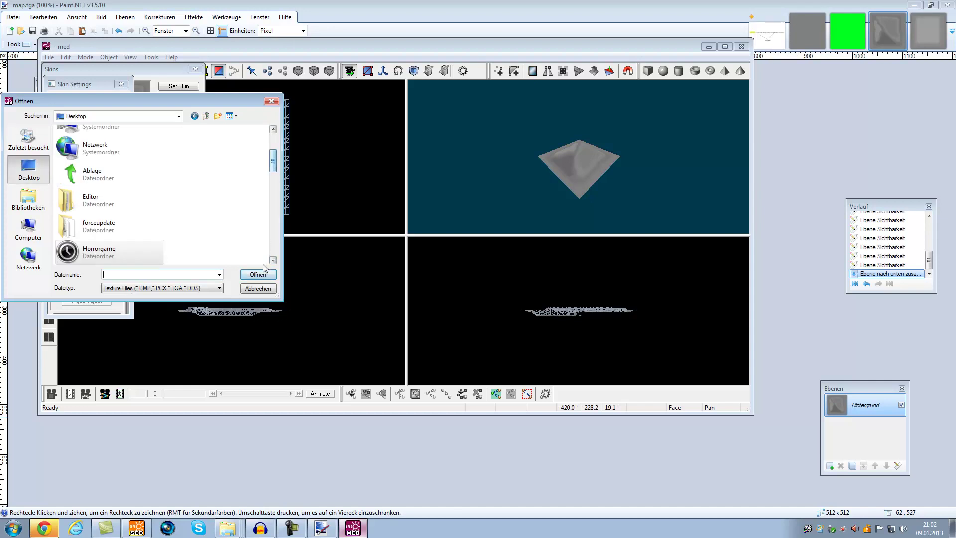
click(258, 288)
click(121, 85)
Step: Duplicate the map terrain's skin and select Skin0 in the skin list
click(170, 129)
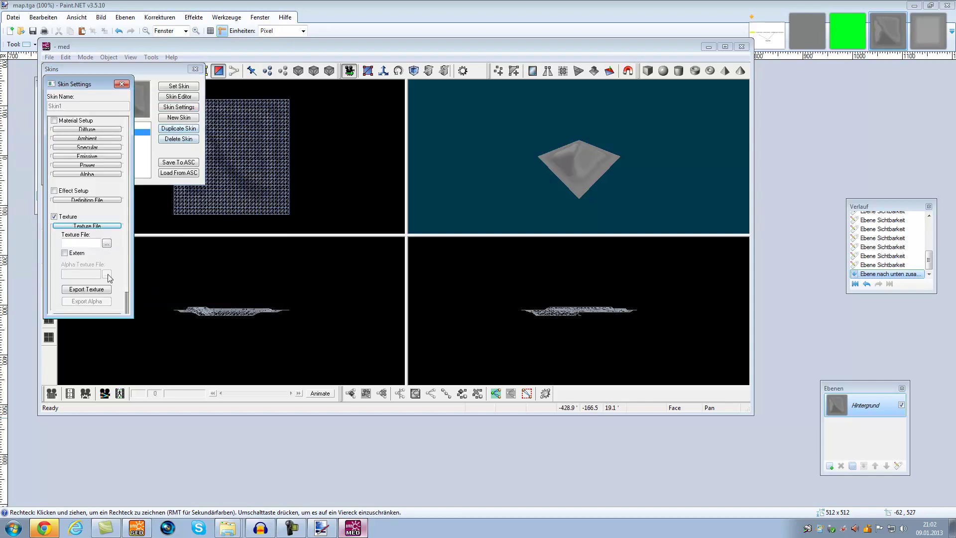
click(121, 84)
click(110, 126)
Step: Assign green_skin.tga from the Desktop as the texture of Skin0 and close the skin dialogs
click(178, 107)
click(109, 240)
click(28, 168)
drag(273, 208, 278, 239)
double_click(119, 180)
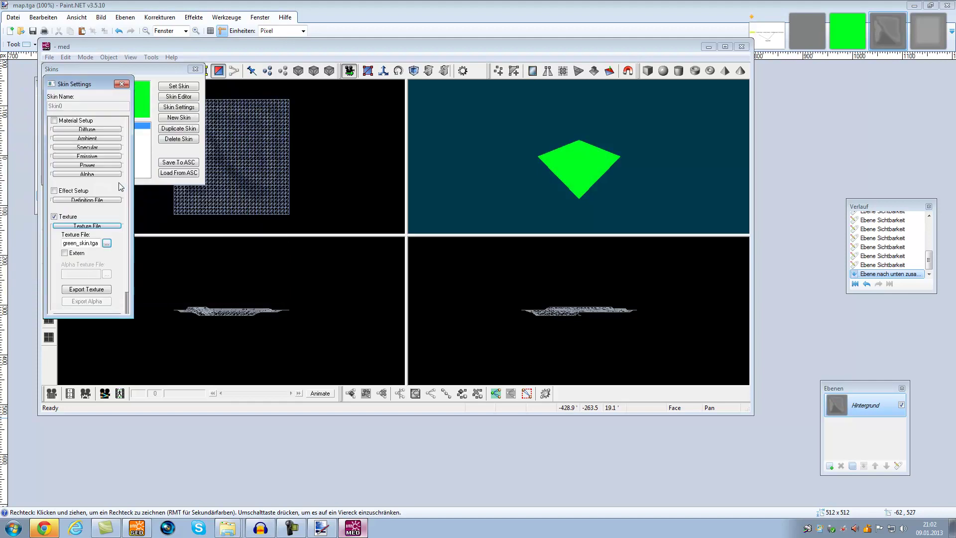
click(121, 83)
click(196, 69)
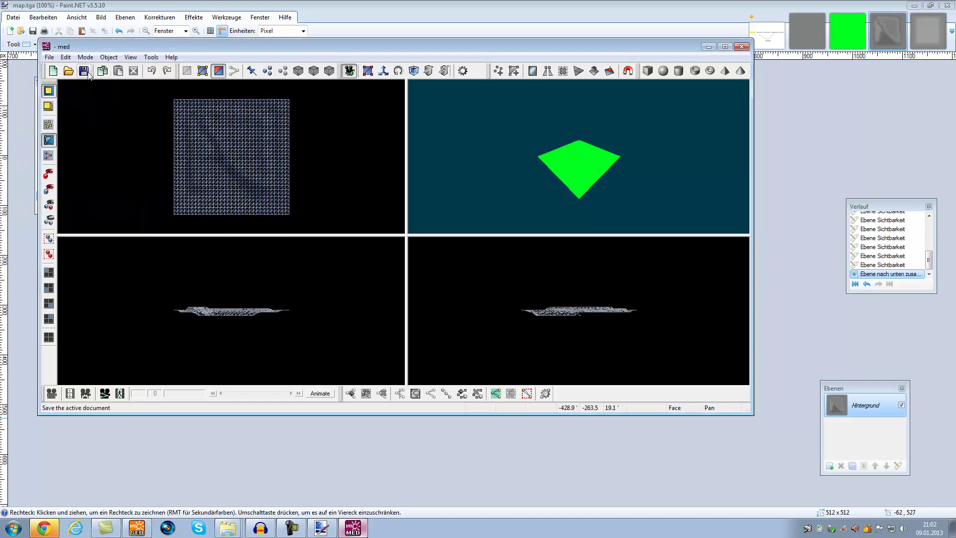
Step: Save the green-skinned map terrain as terrain1.hmp in the objects folder, replacing the existing file
click(86, 74)
double_click(335, 184)
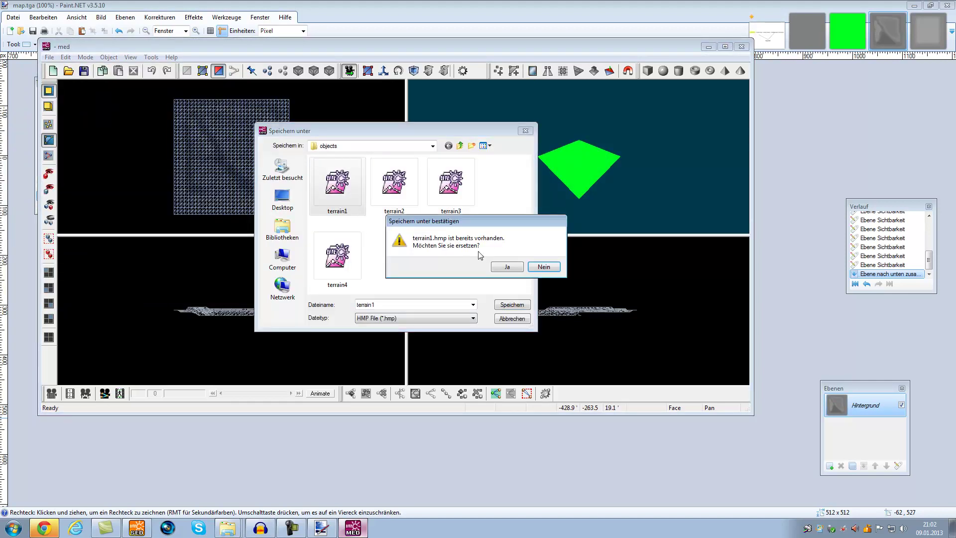
click(506, 267)
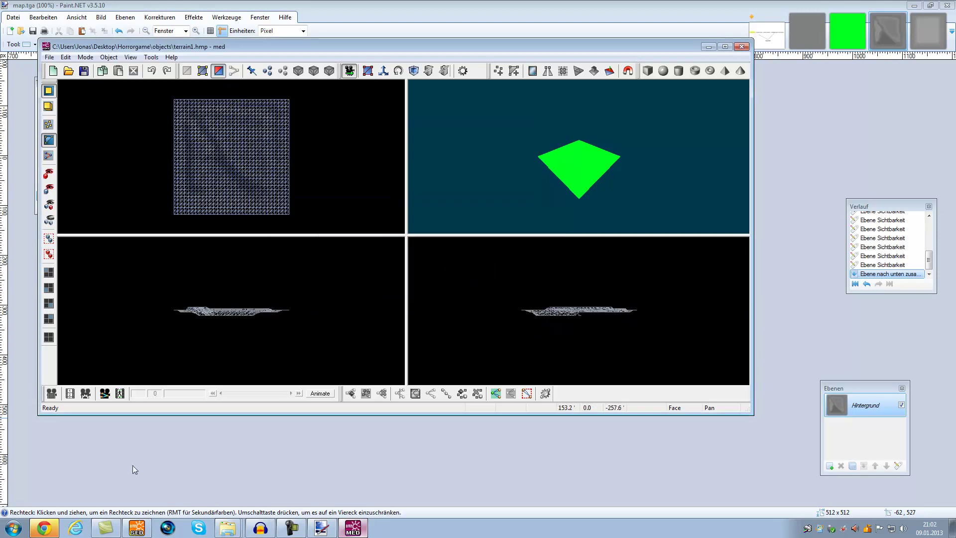
Step: Switch to the Script Editor and run the game again to inspect the seams between the rebuilt terrains
key(alt+Tab)
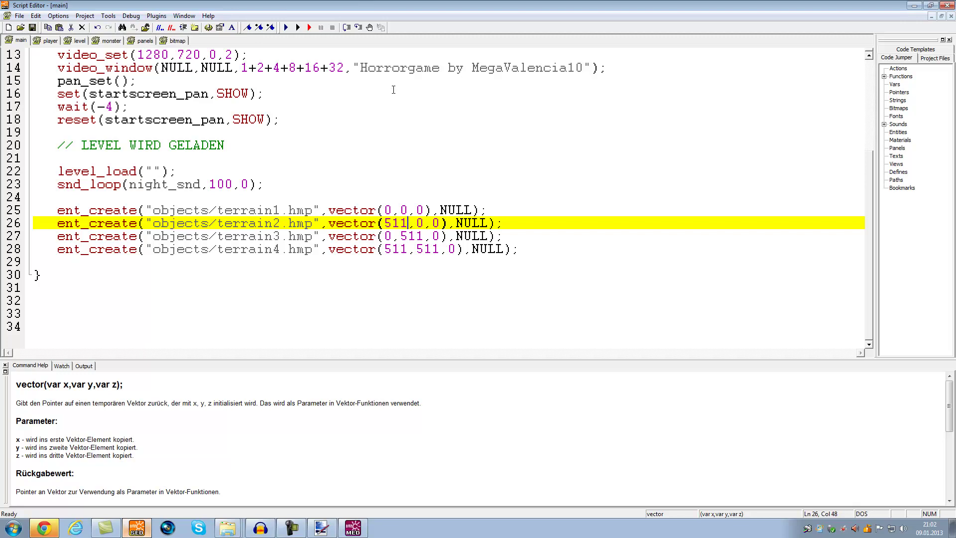
key(F5)
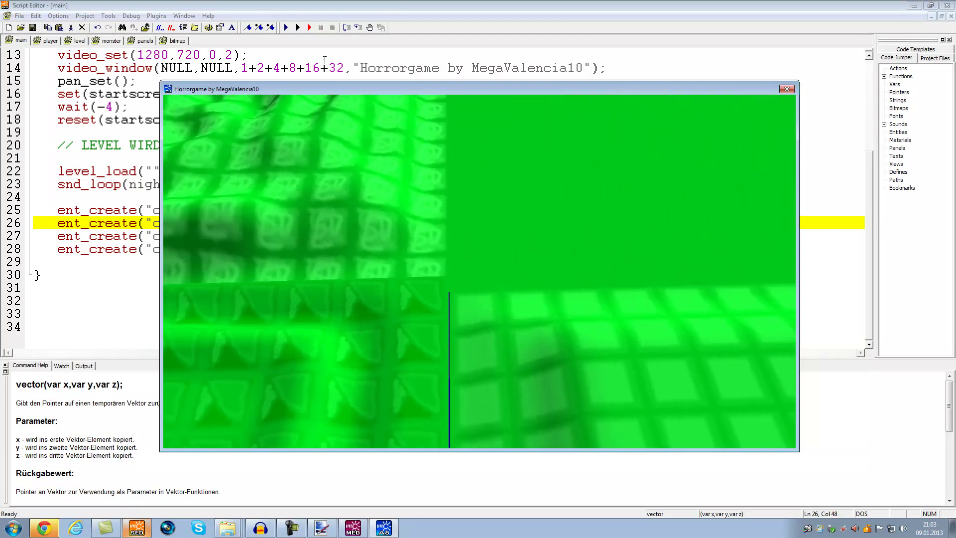
Step: Display the debug statistics in the running game while inspecting the terrain edges, and close the game window
key(F11)
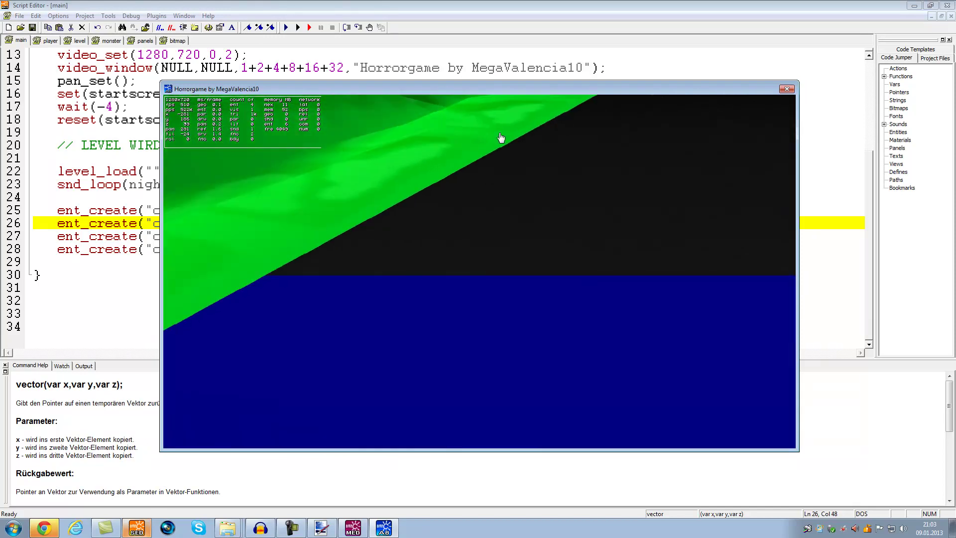
click(787, 89)
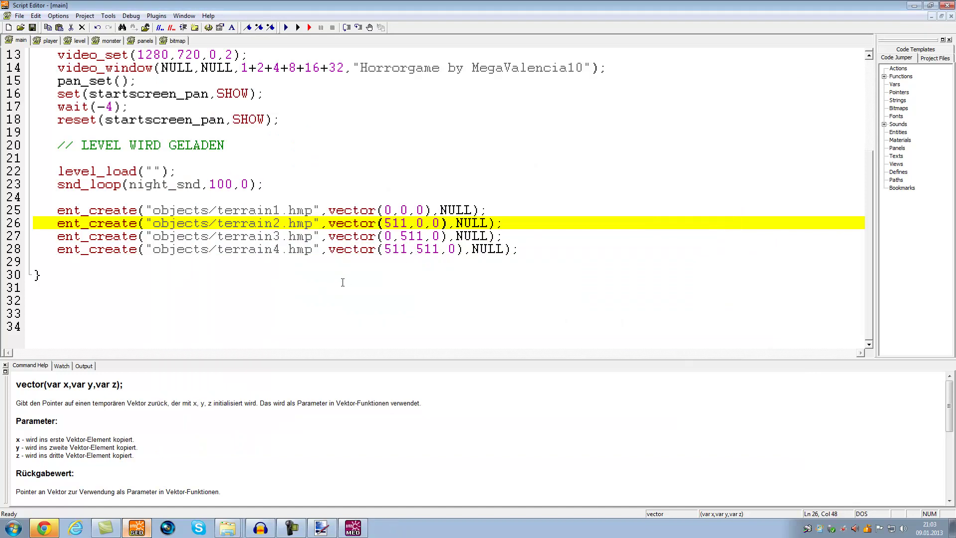
scroll(348, 280, down, 3)
scroll(325, 297, up, 5)
scroll(315, 456, down, 2)
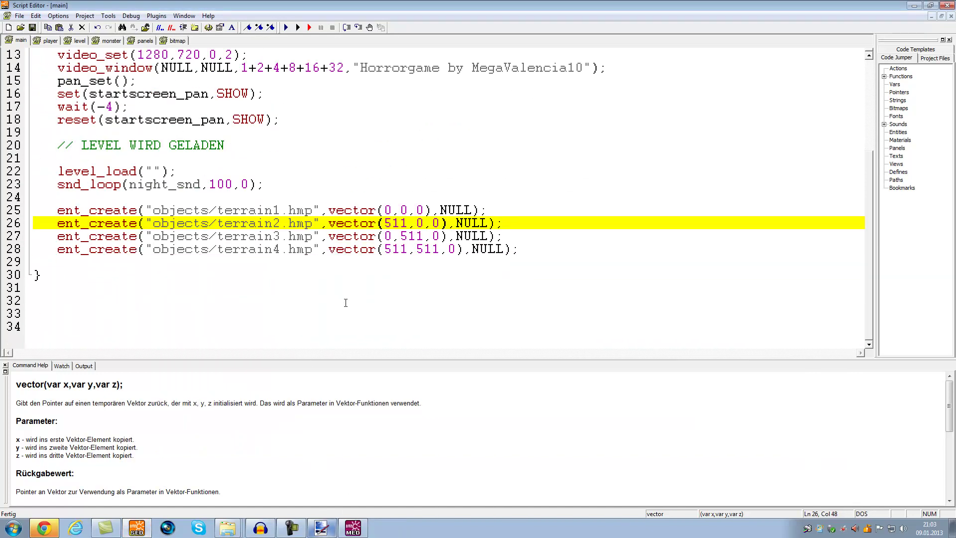
Step: Set the third vector value of the terrain1.hmp ent_create line to -50 and save the script
click(417, 210)
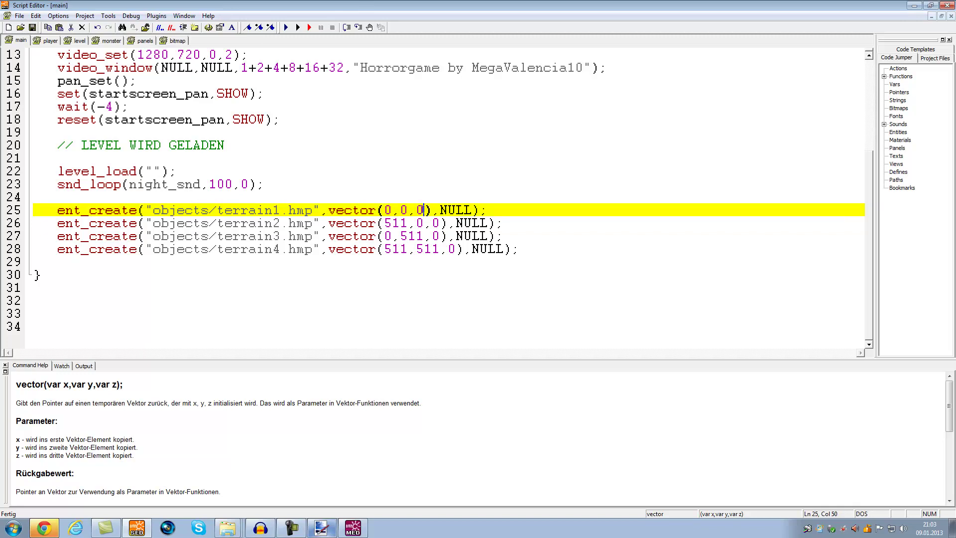
text(-5)
key(ctrl+s)
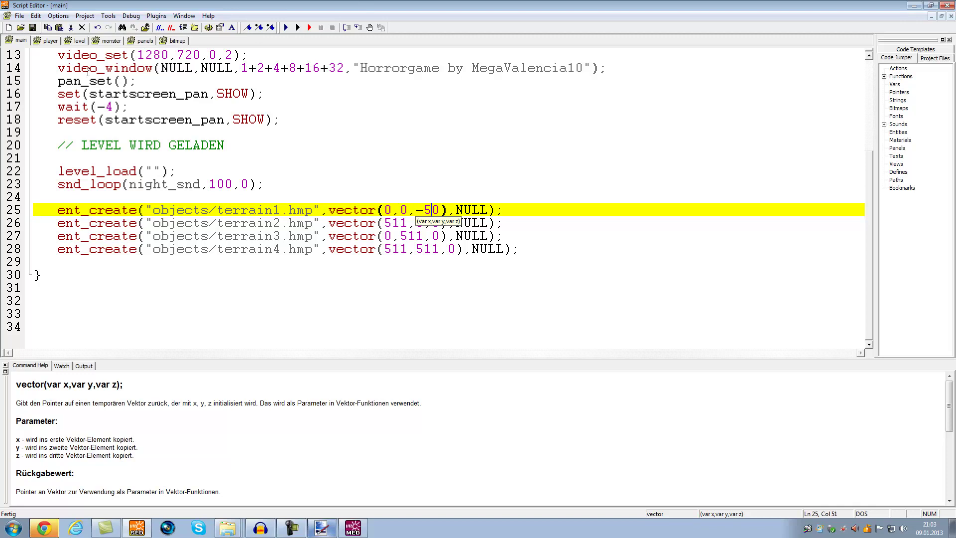
Step: Switch to Paint.NET and compare the plain grey heightmap with the map.tga heightmap
click(322, 528)
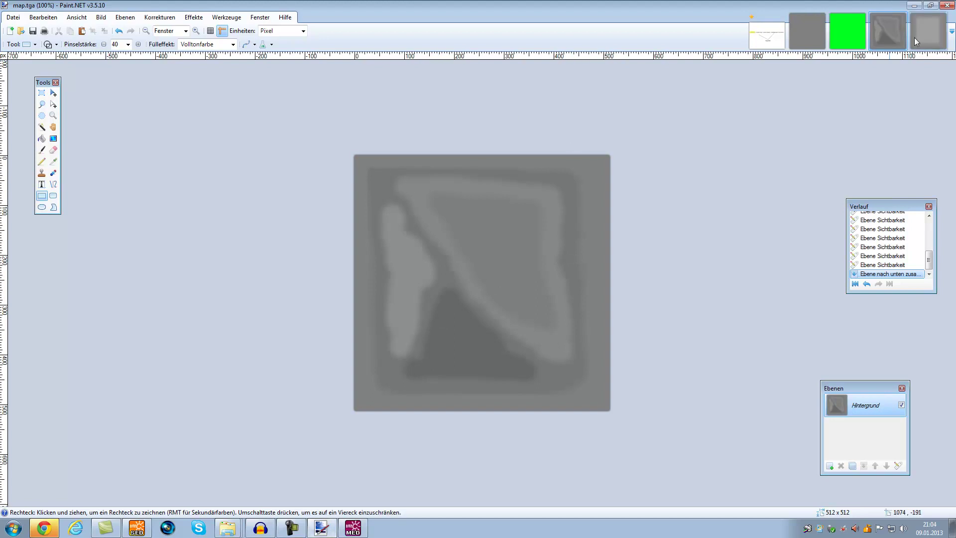
click(807, 31)
click(888, 31)
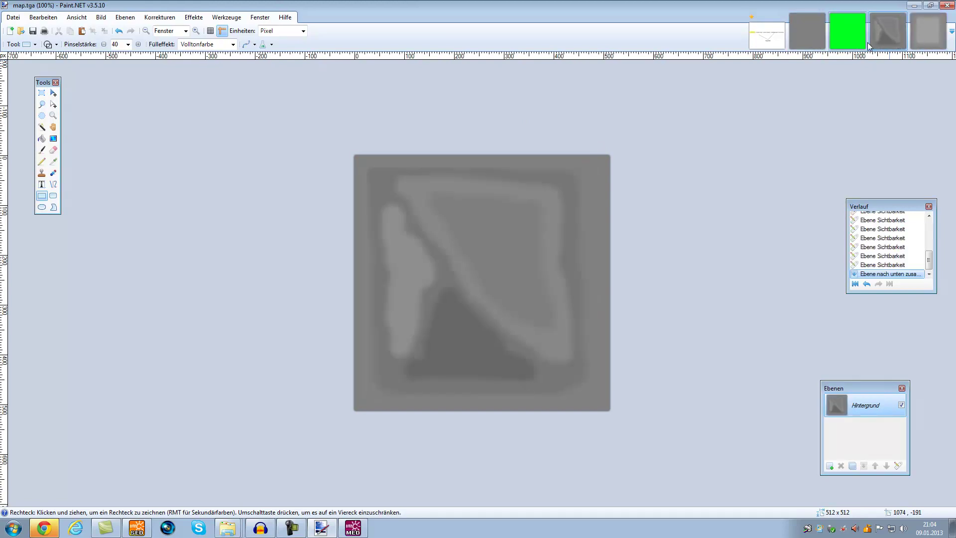